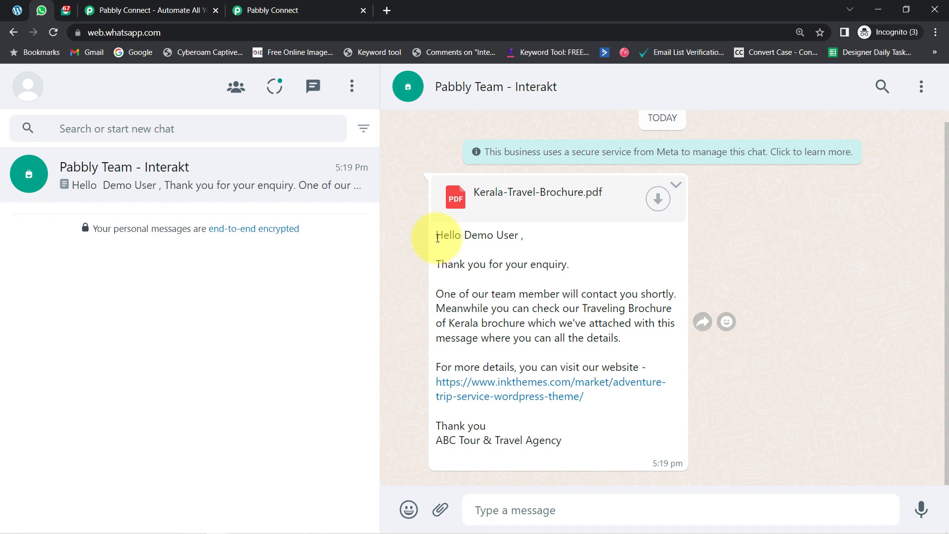
Examine the WhatsApp reply with its Kerala travel brochure and the Elementor enquiry form for travelling to Kerala
drag(437, 238, 599, 440)
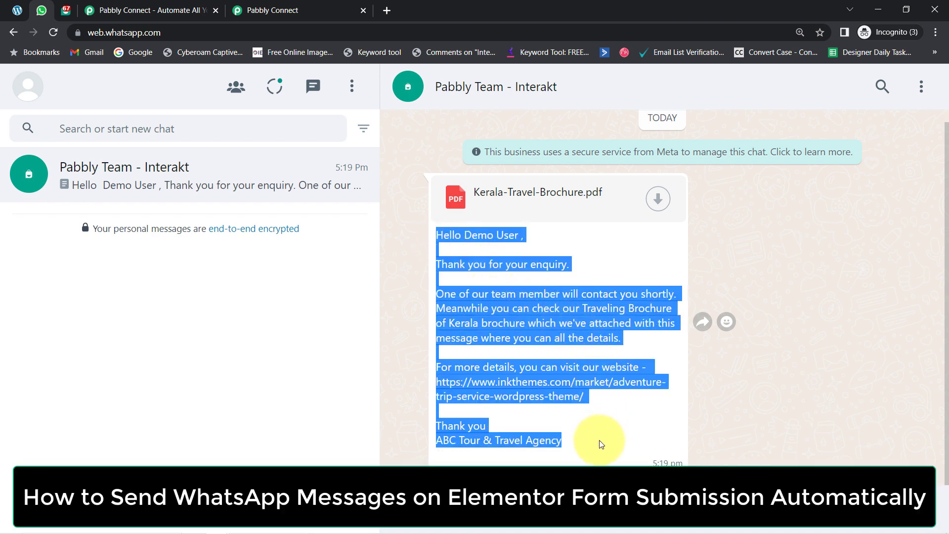
click(501, 313)
click(17, 10)
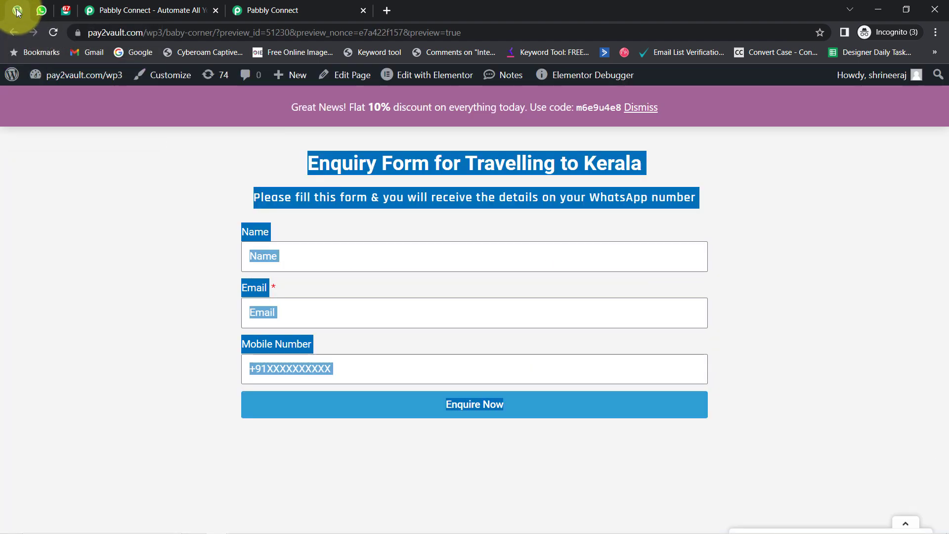
click(273, 164)
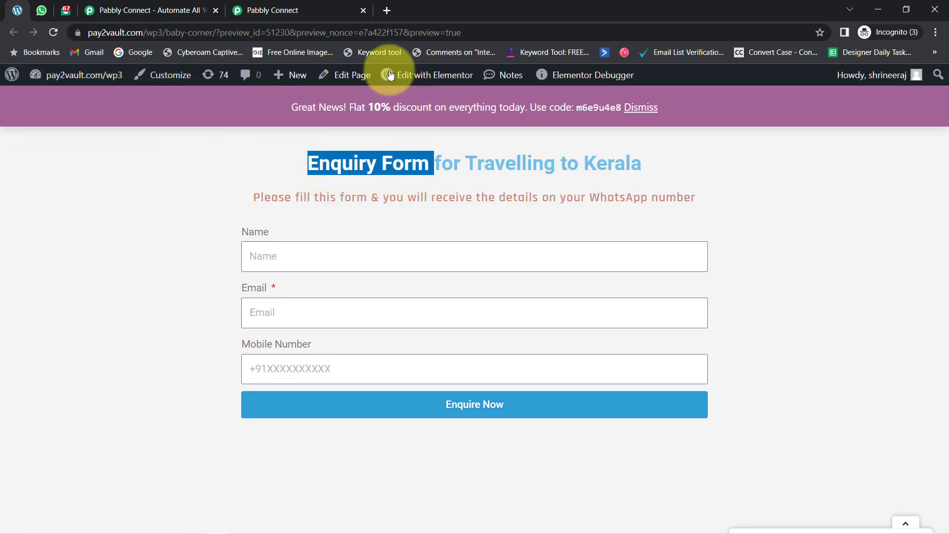
click(437, 165)
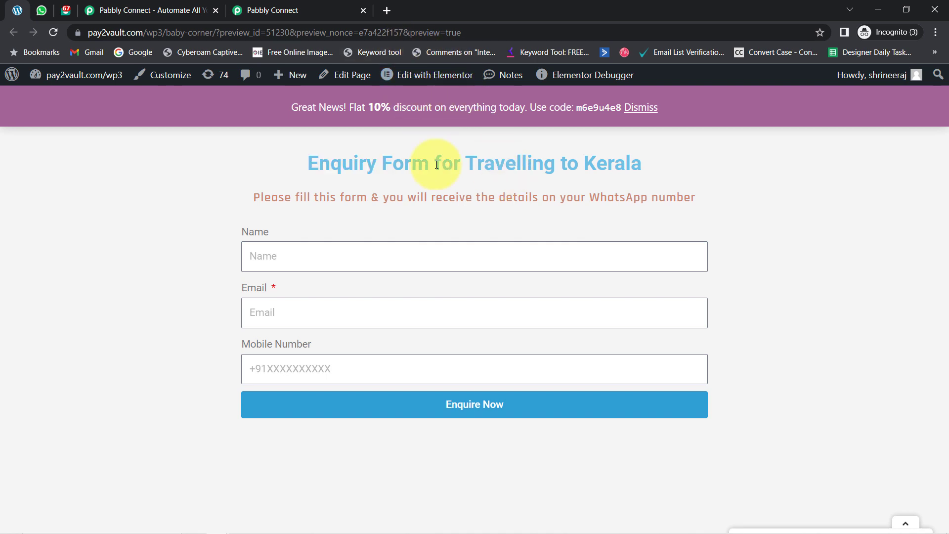
drag(309, 162, 739, 375)
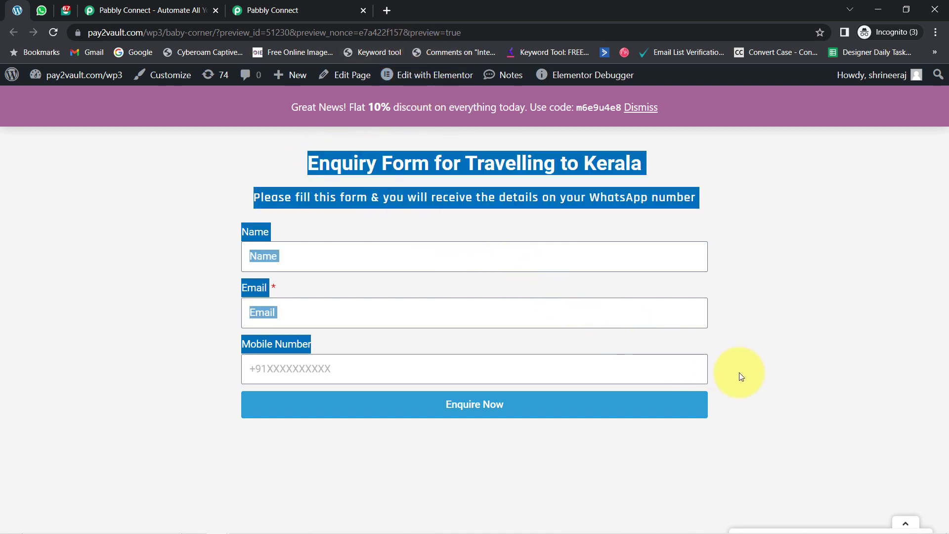
click(41, 11)
drag(454, 240, 603, 440)
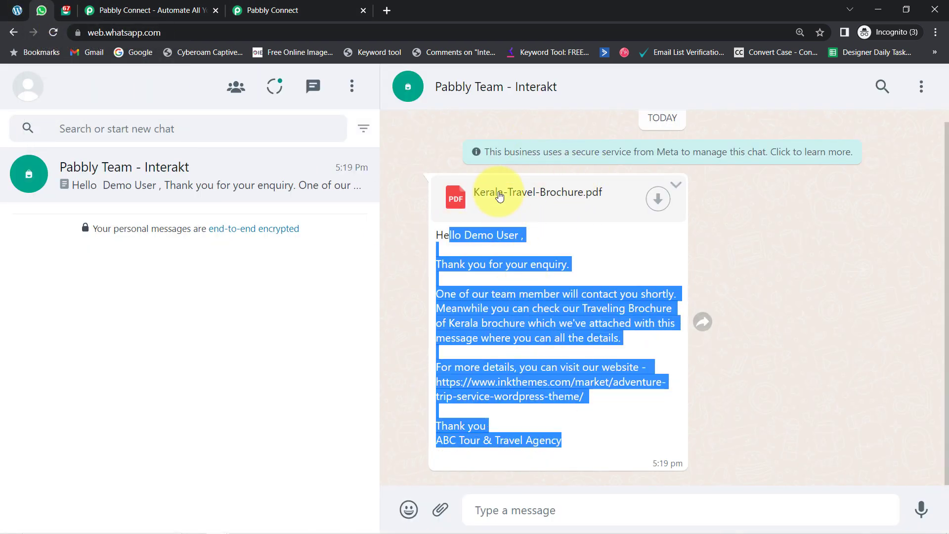
click(546, 264)
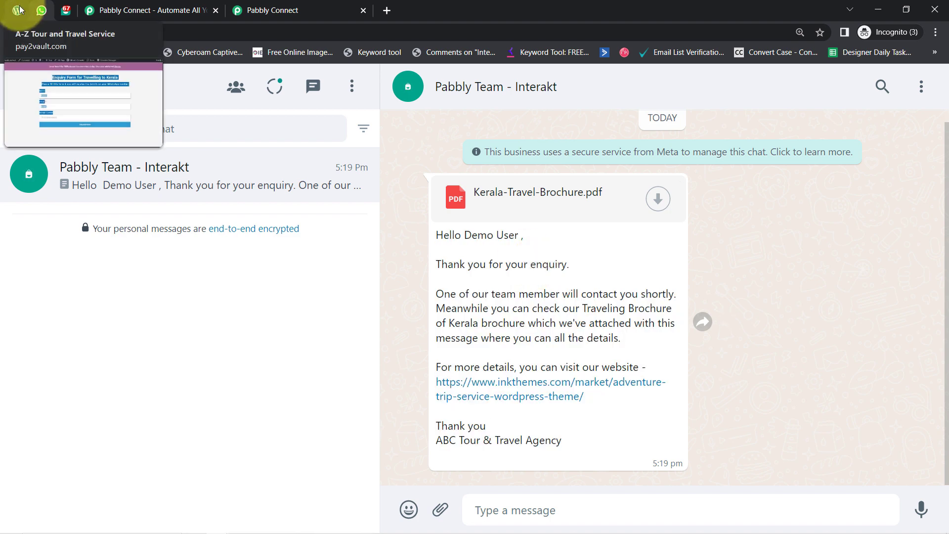
click(18, 10)
click(522, 146)
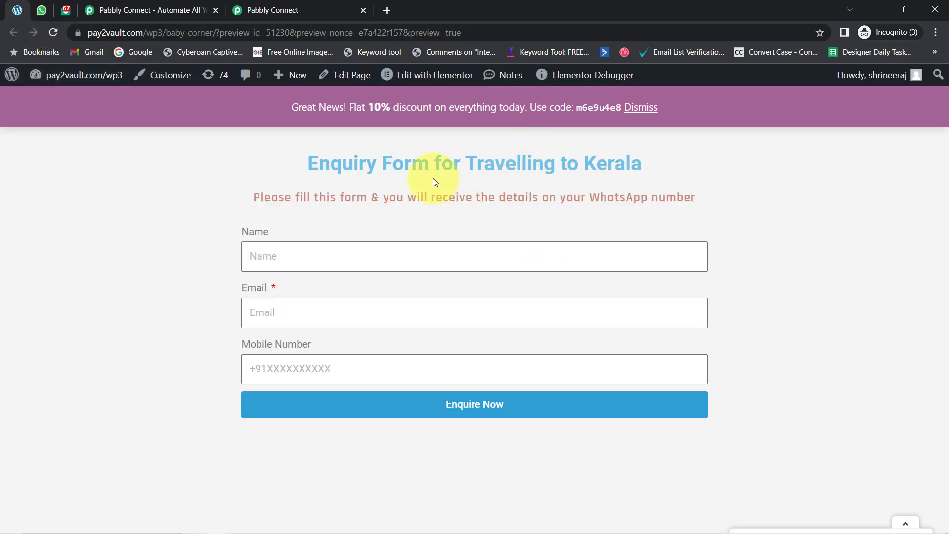
drag(344, 165, 588, 220)
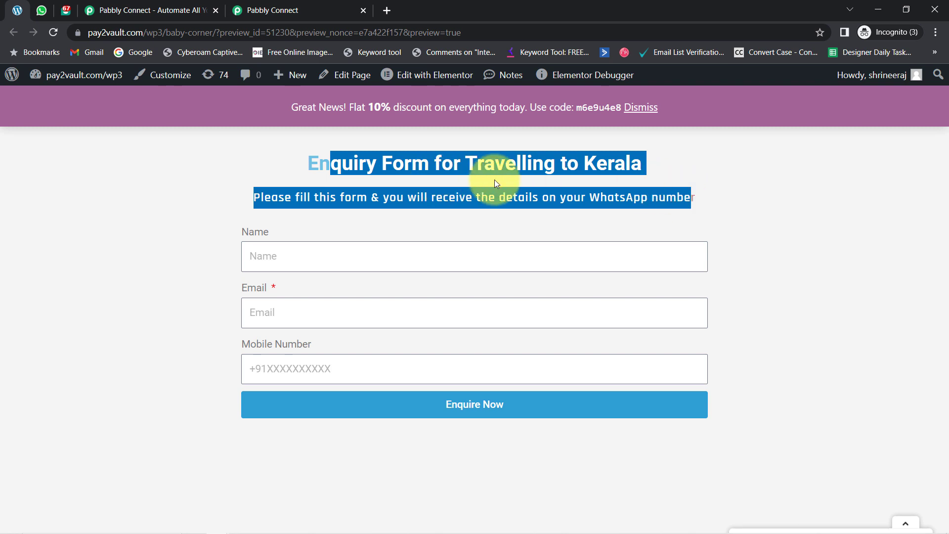
click(39, 10)
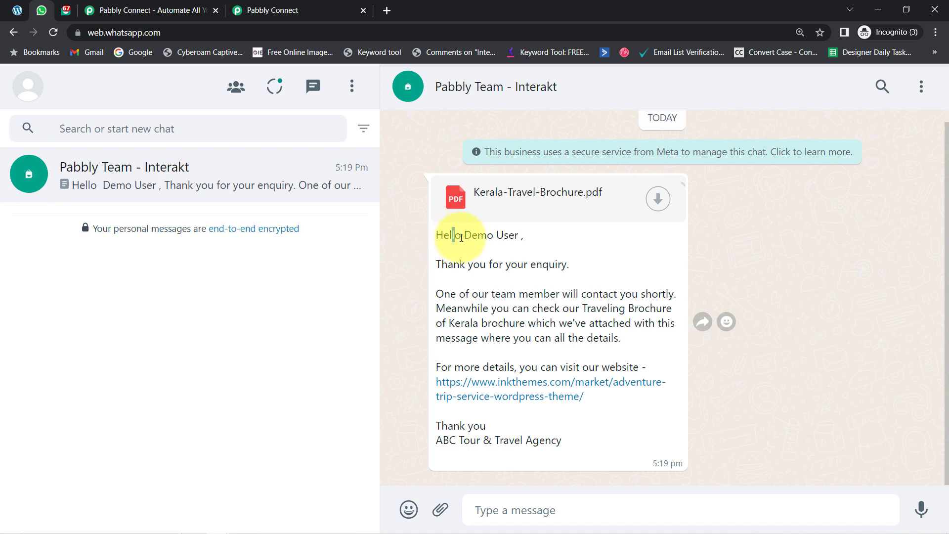
drag(461, 237, 561, 439)
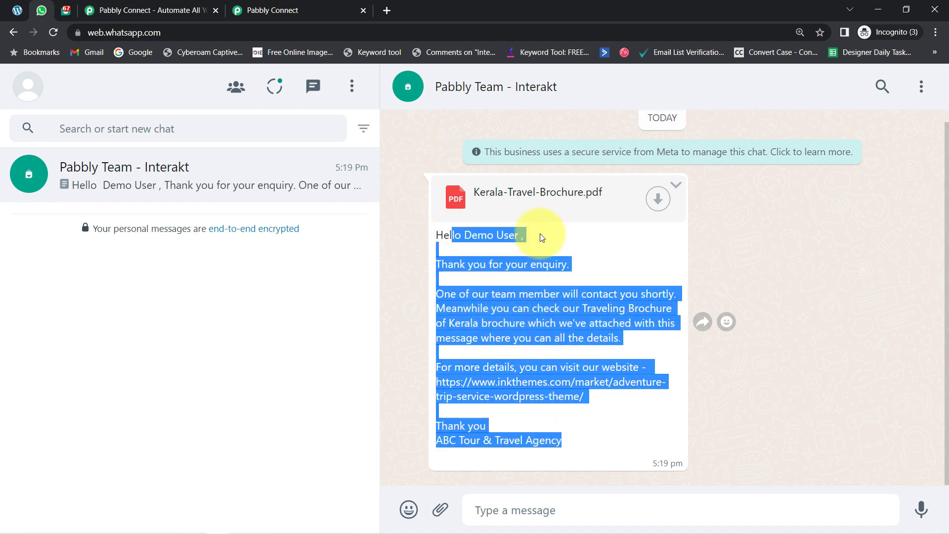
click(17, 10)
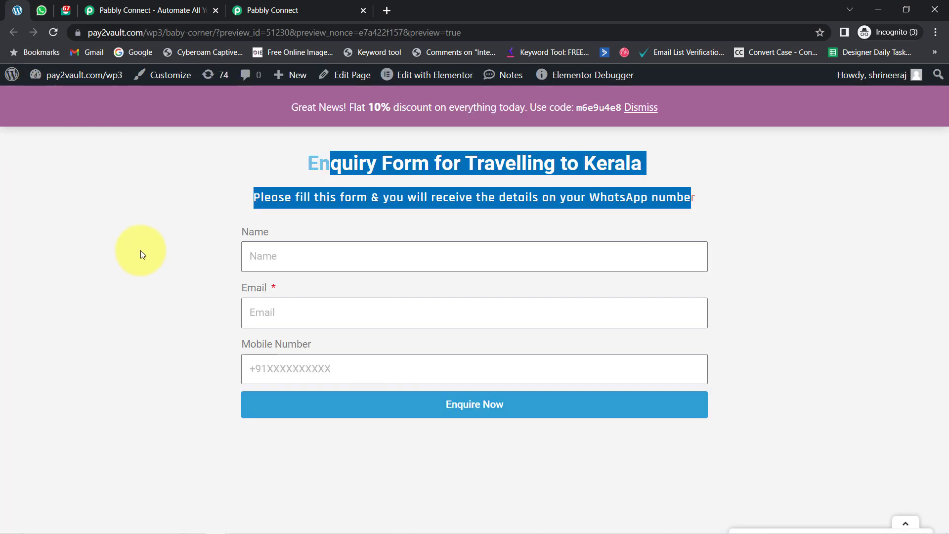
click(484, 169)
Look over Interakt's WhatsApp template library alongside the website's enquiry form
click(60, 10)
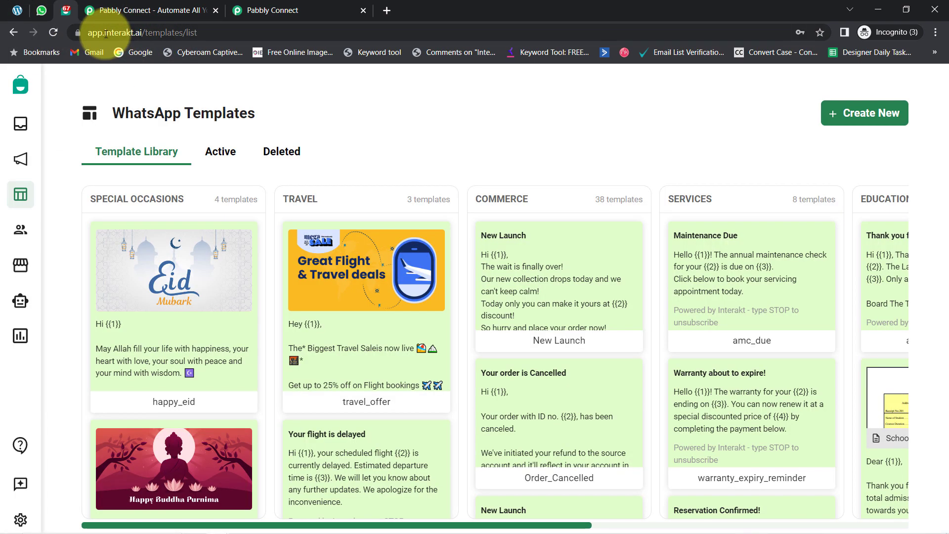
drag(108, 33, 122, 35)
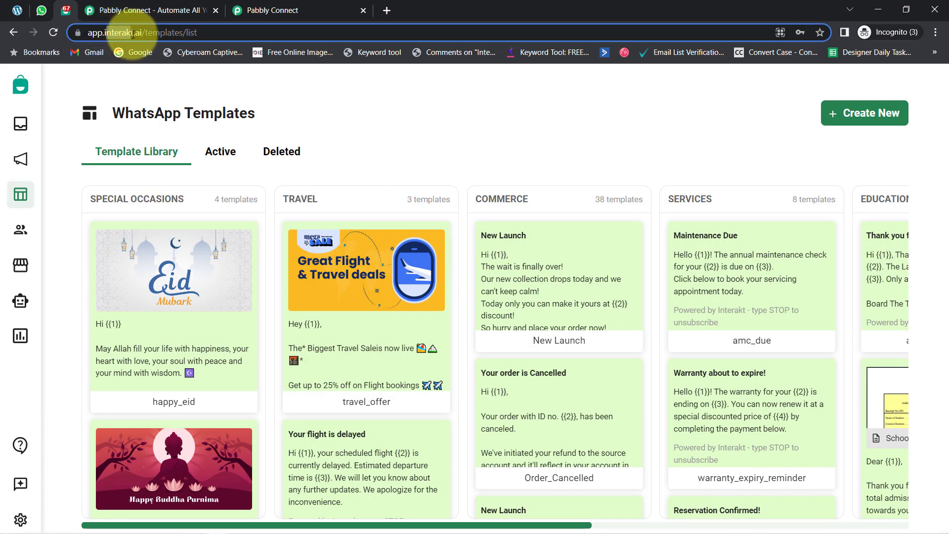
double_click(143, 117)
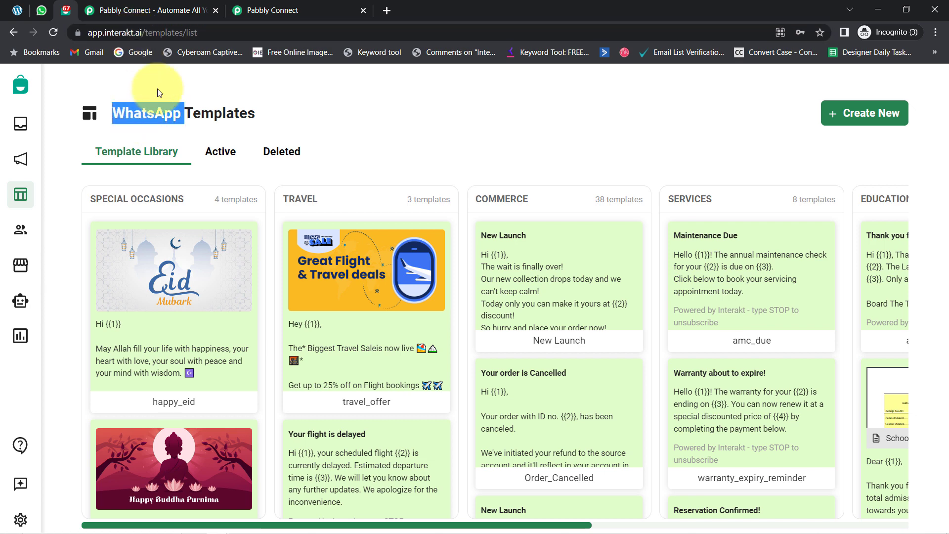
click(8, 15)
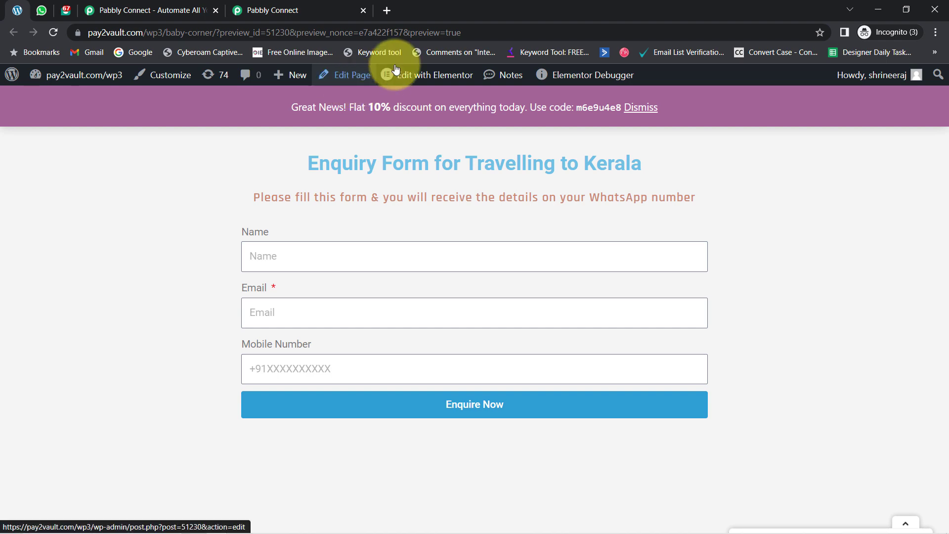
click(65, 10)
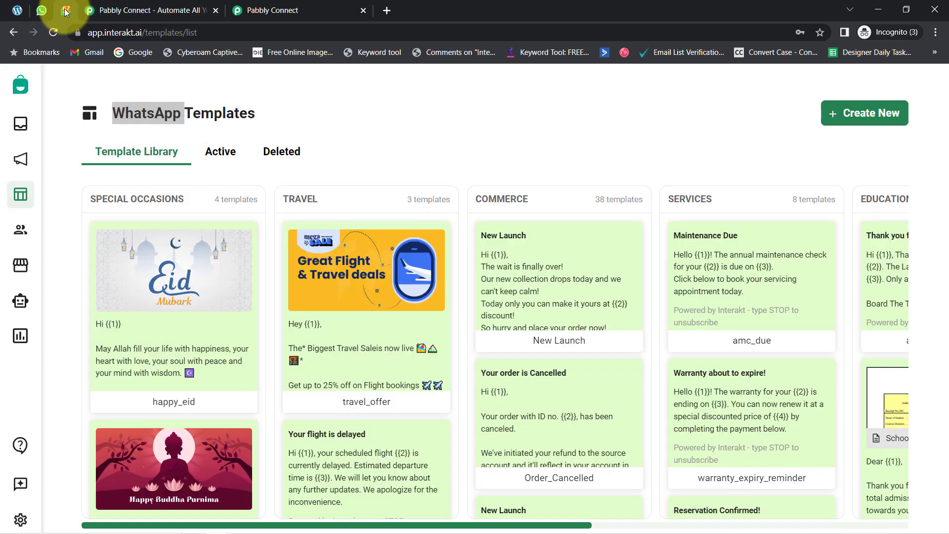
Look over the Pabbly Connect homepage and the account's workflow dashboard
click(133, 11)
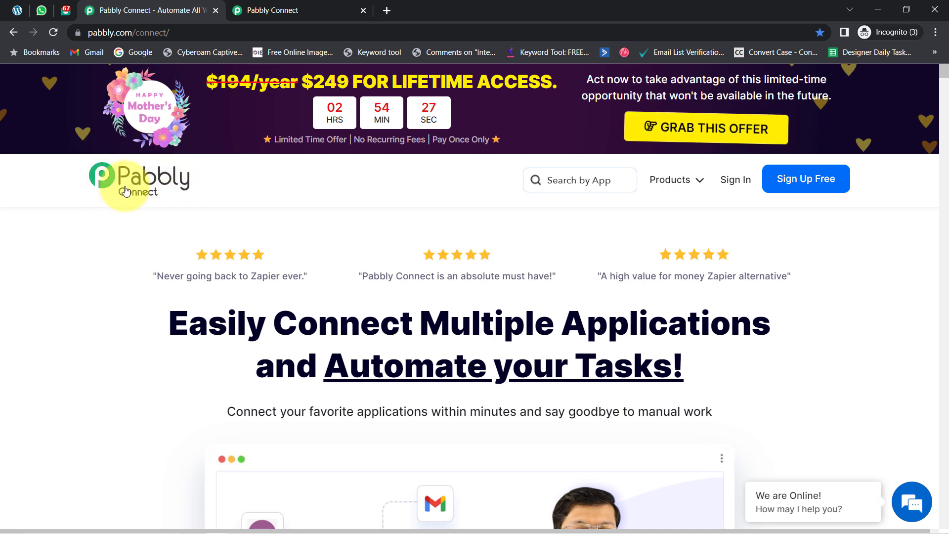
drag(279, 329, 711, 381)
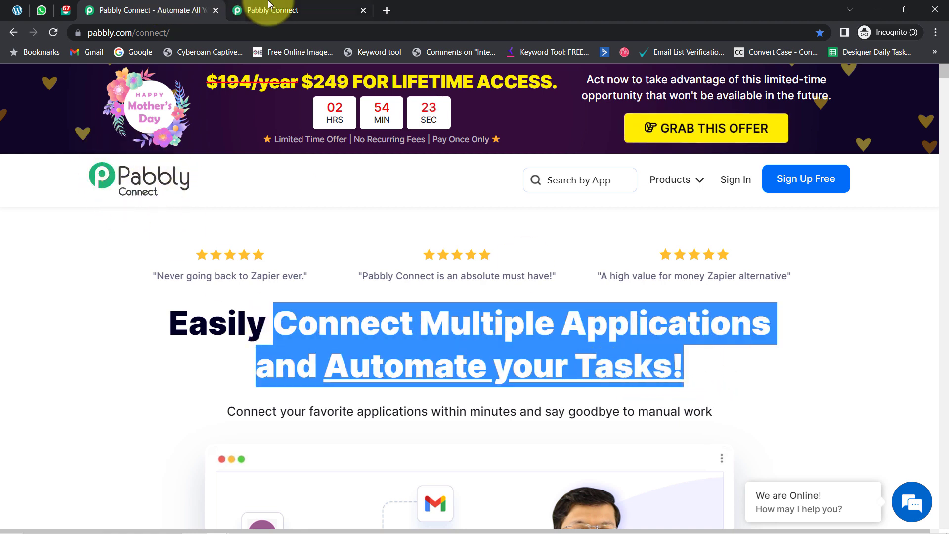
click(270, 6)
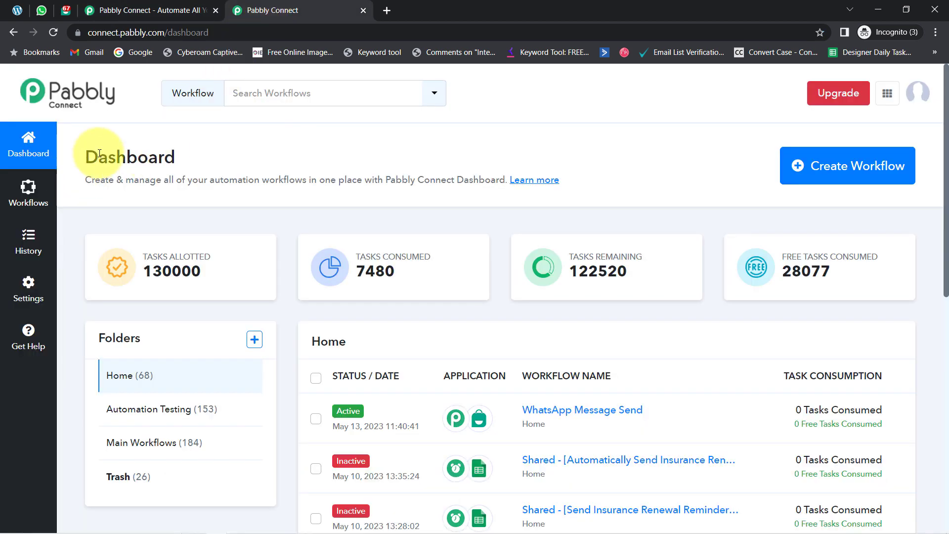
drag(98, 158, 164, 163)
drag(281, 174, 469, 192)
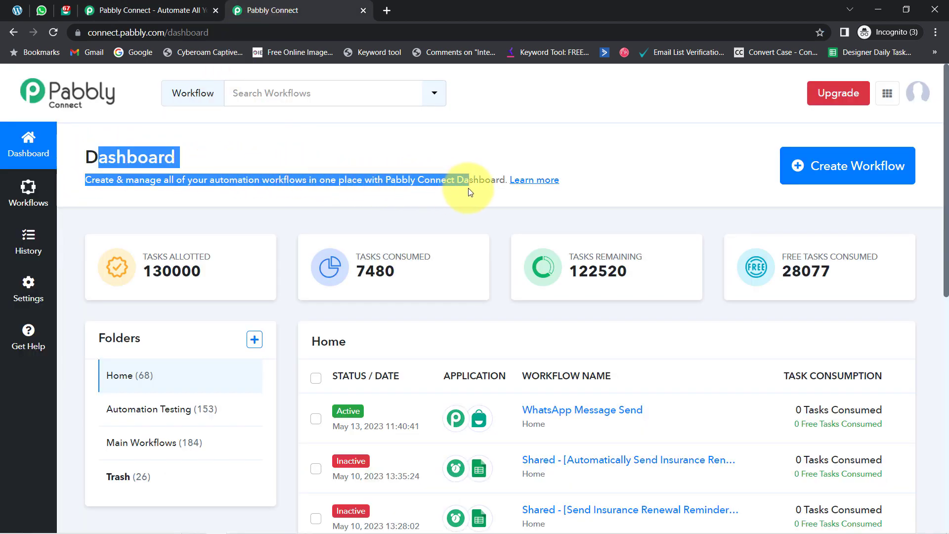
click(138, 6)
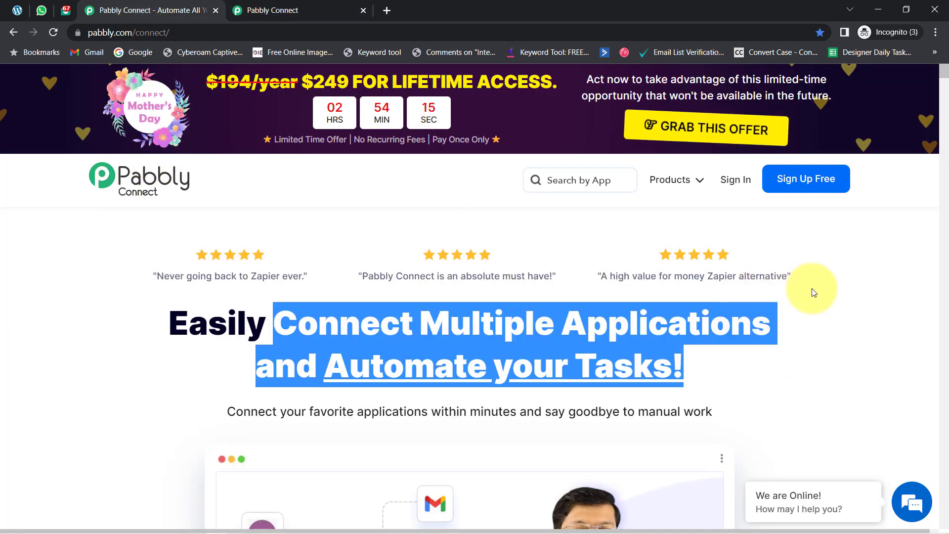
click(880, 269)
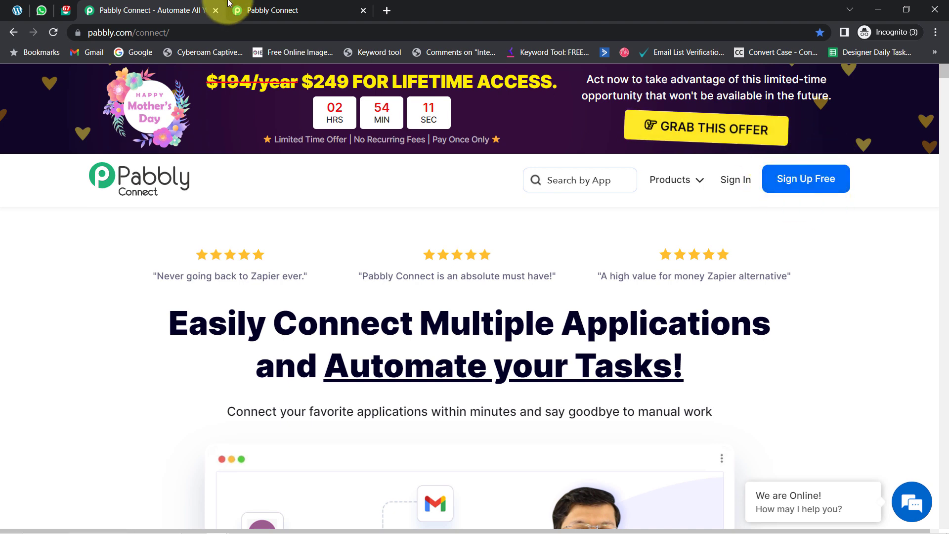
Create a Pabbly Connect workflow named "When Form is Submitted - Send a WhatsApp Message Automatically"
click(295, 5)
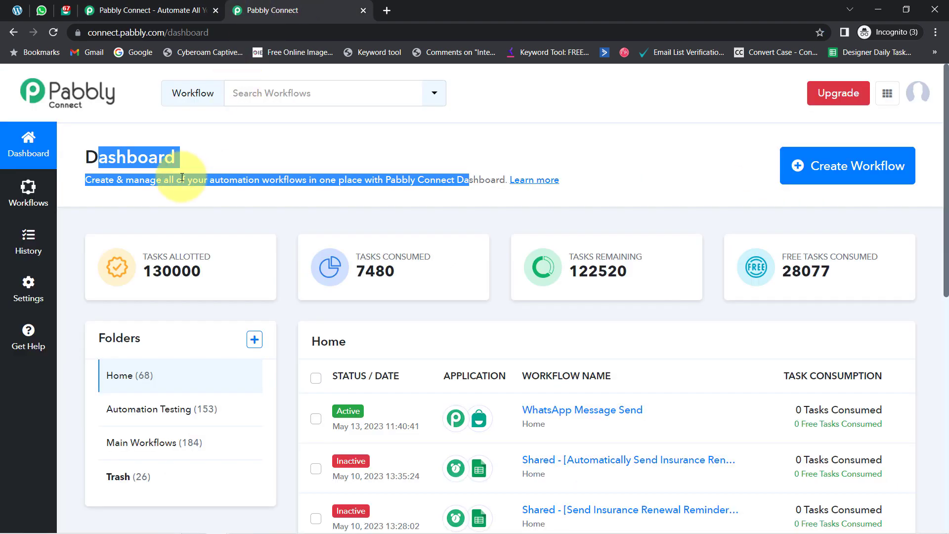
click(130, 183)
drag(87, 148, 414, 181)
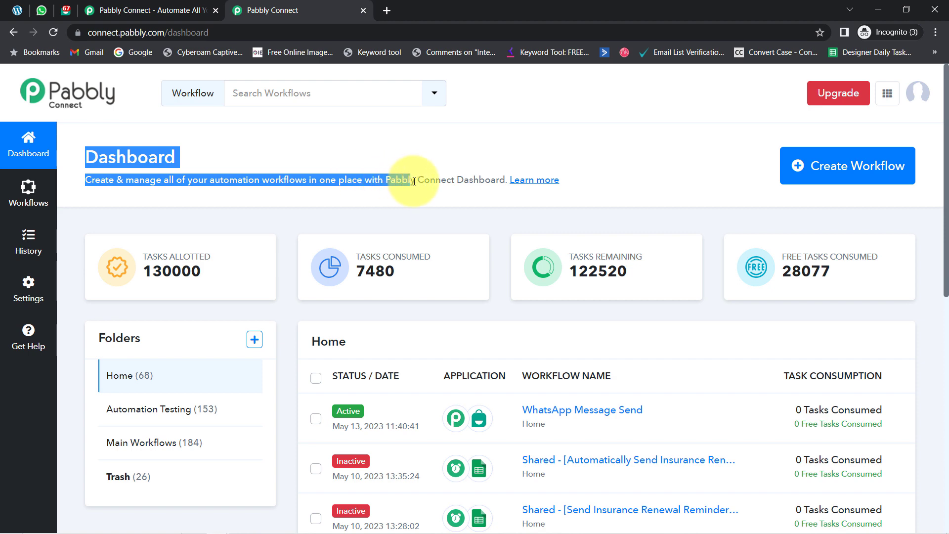
click(837, 166)
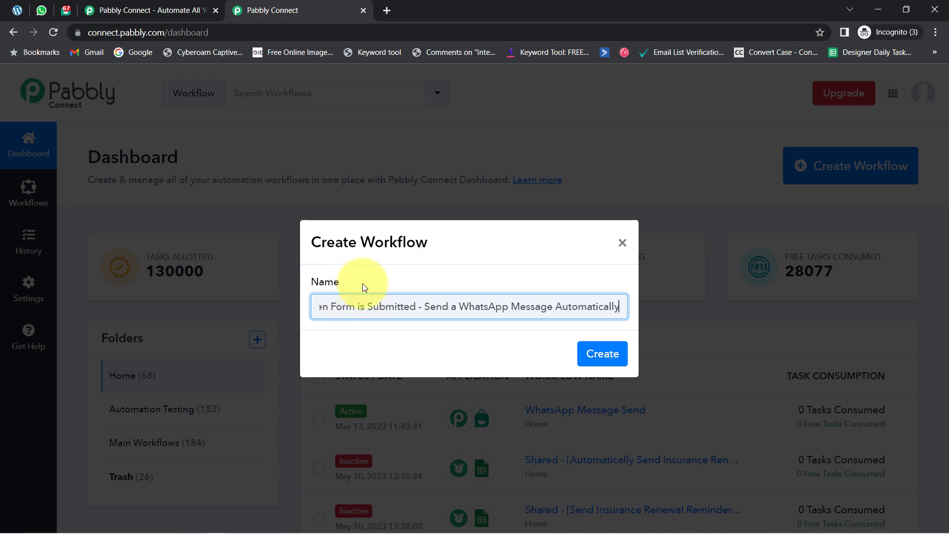
click(621, 357)
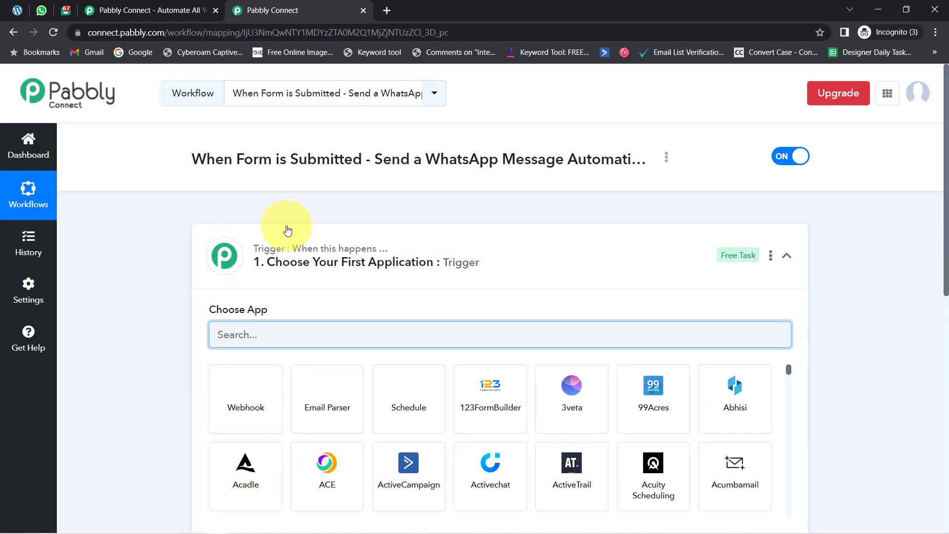
click(276, 252)
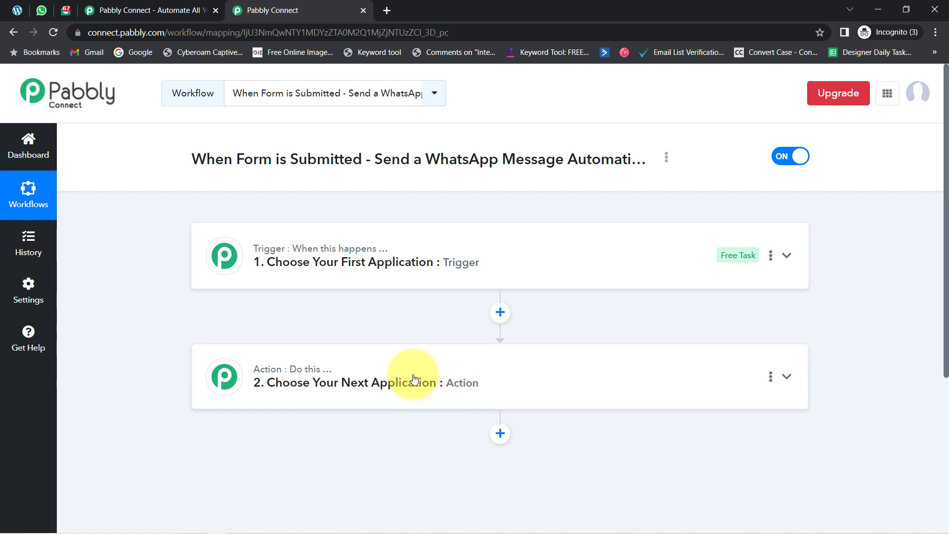
click(395, 268)
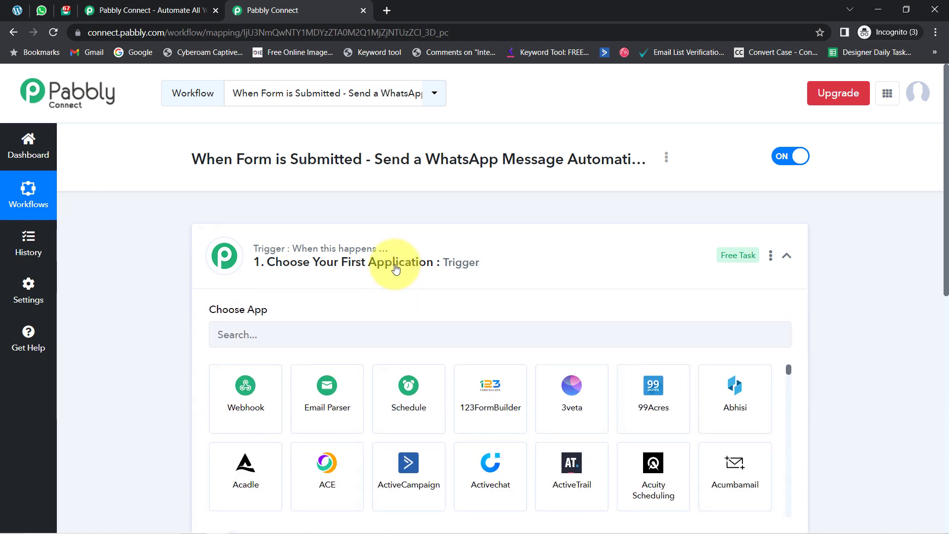
click(396, 268)
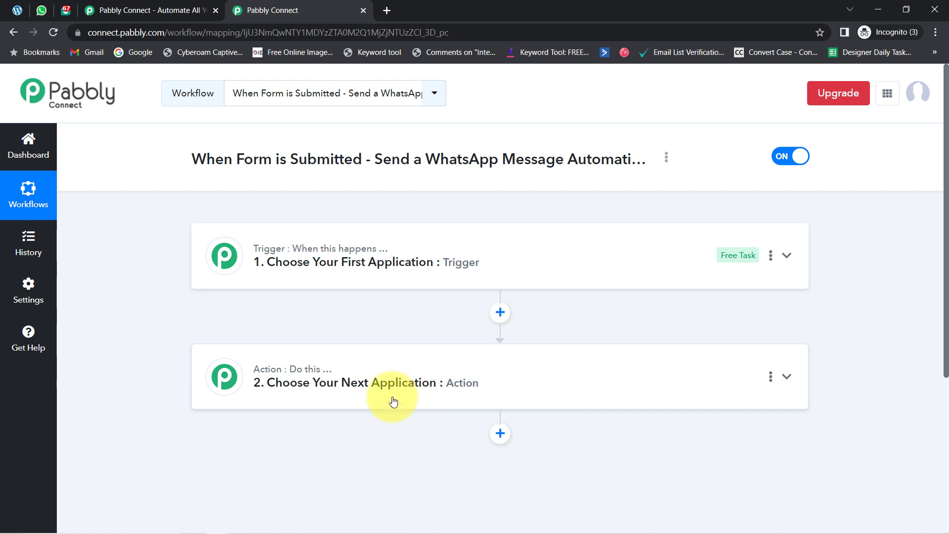
drag(240, 159, 523, 159)
Set Elementor as the application for the workflow's trigger
click(331, 270)
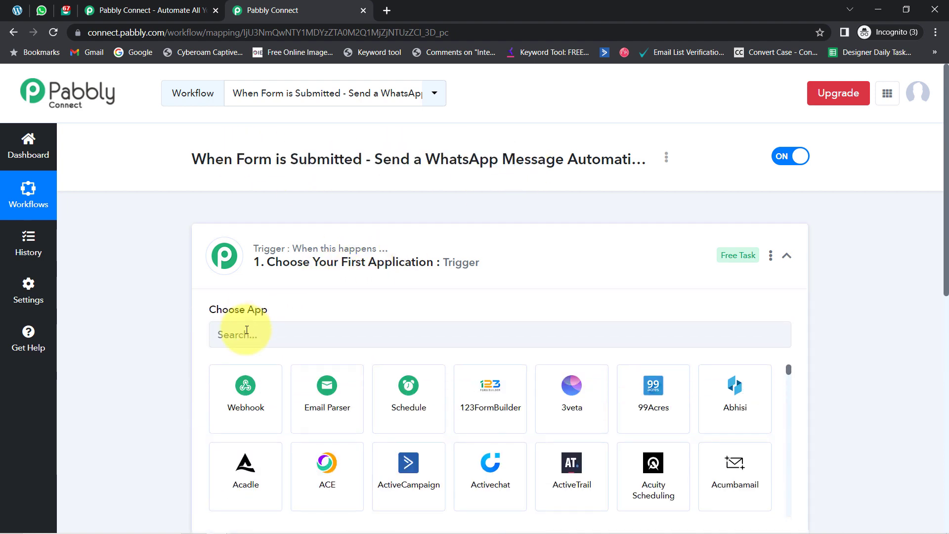
click(246, 333)
text(eleme)
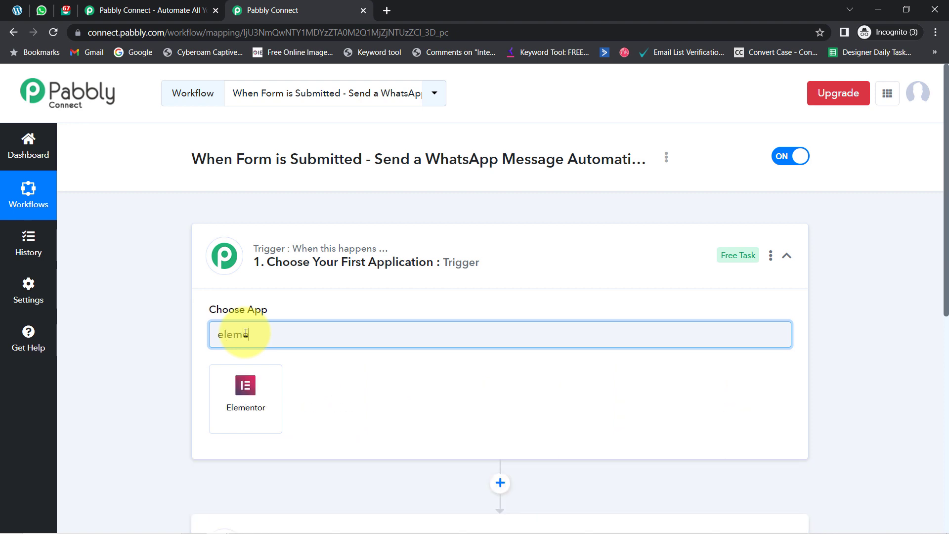
click(242, 391)
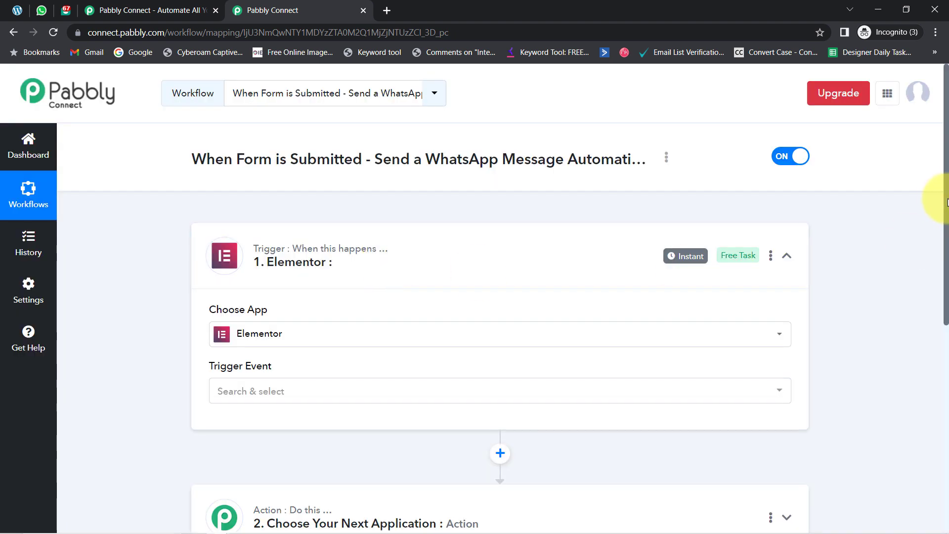
Set Interakt as the application for the workflow's action step
scroll(947, 214, down, 6)
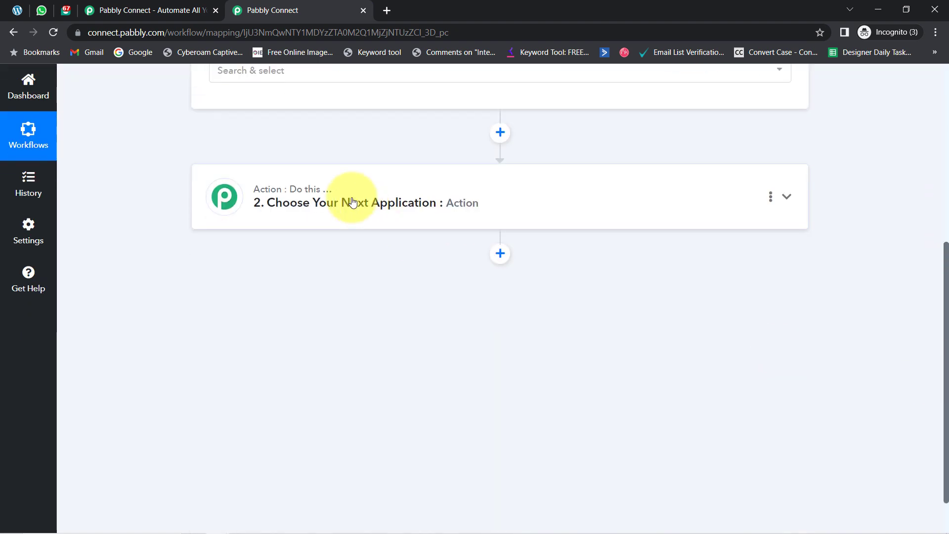
click(351, 202)
click(214, 281)
text(inter)
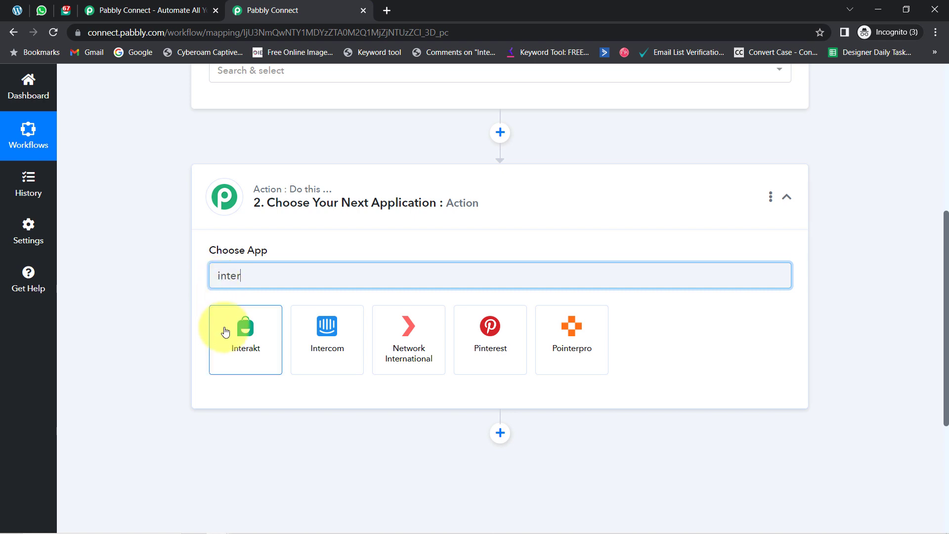
click(232, 342)
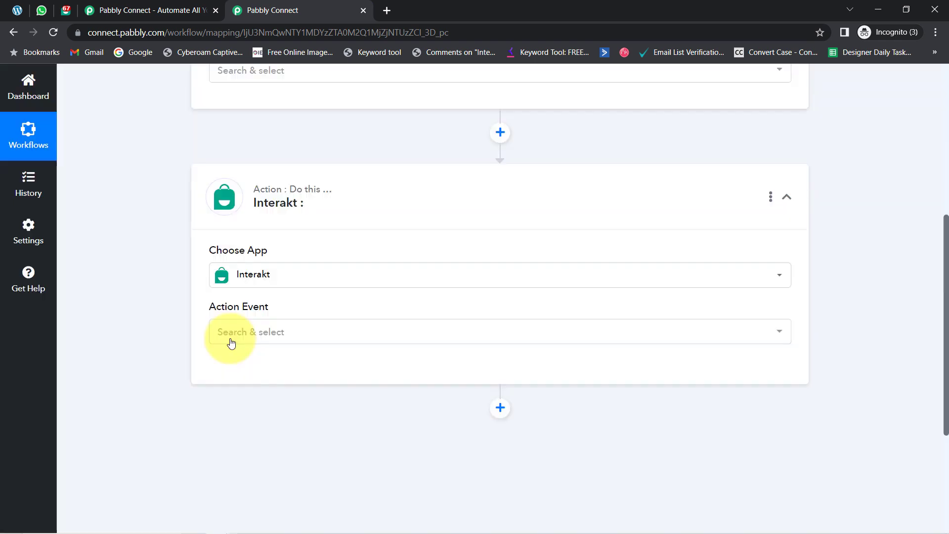
Set the Elementor trigger event to New Form Submission
drag(945, 296, 946, 143)
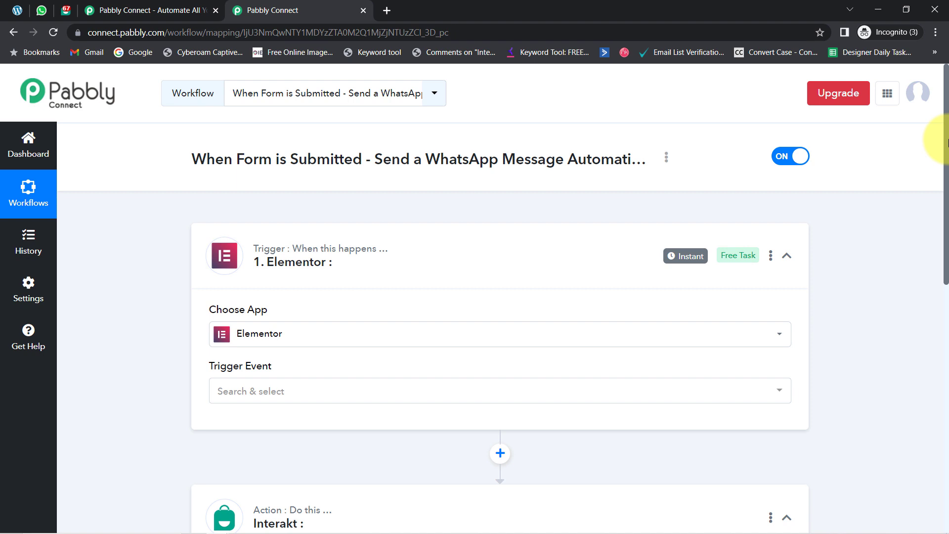
scroll(939, 148, down, 2)
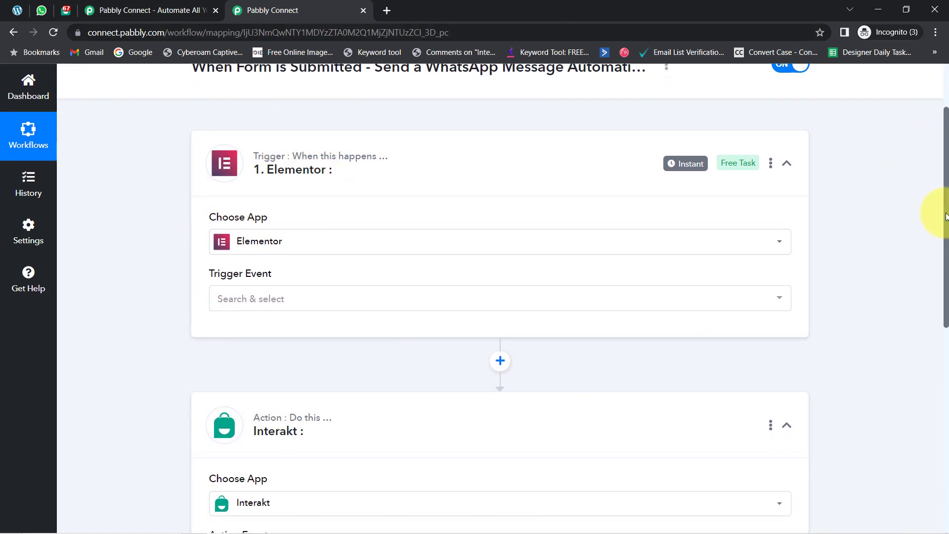
scroll(945, 216, up, 2)
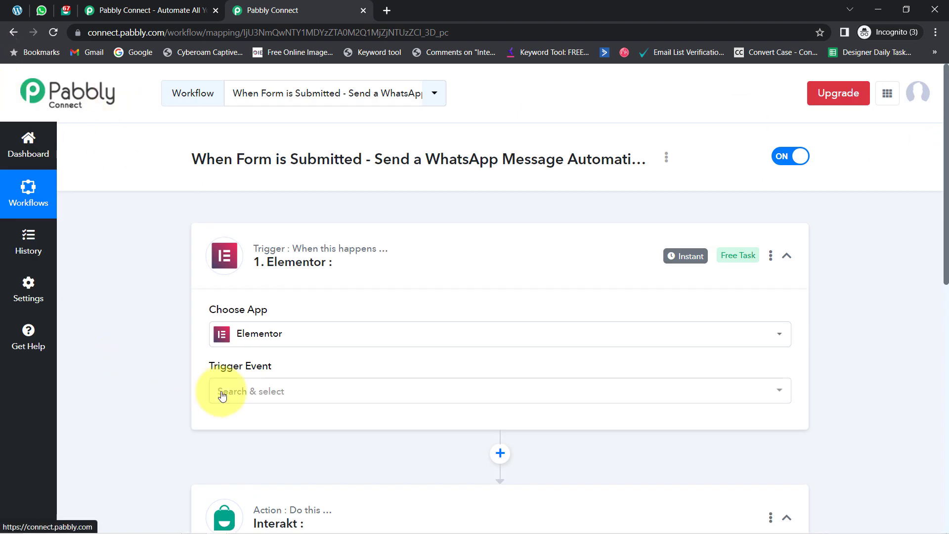
click(254, 391)
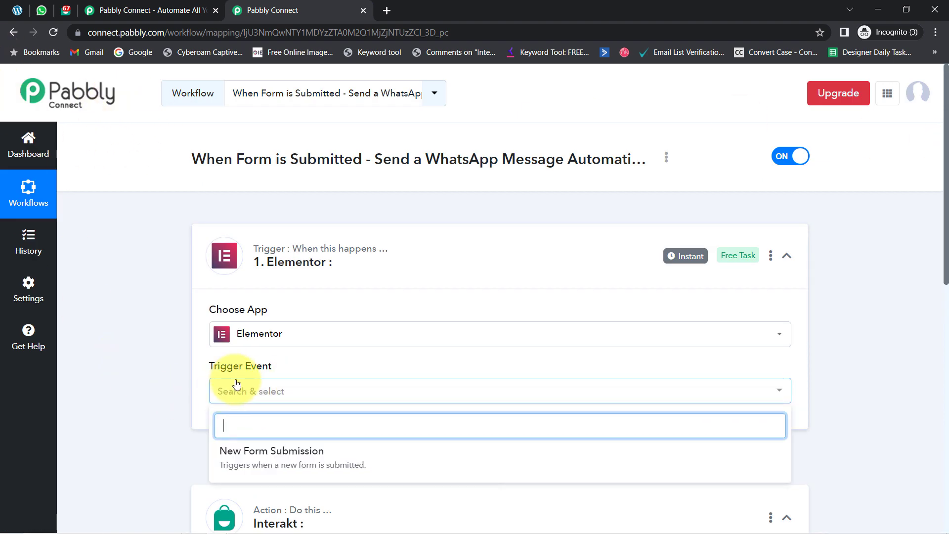
click(249, 457)
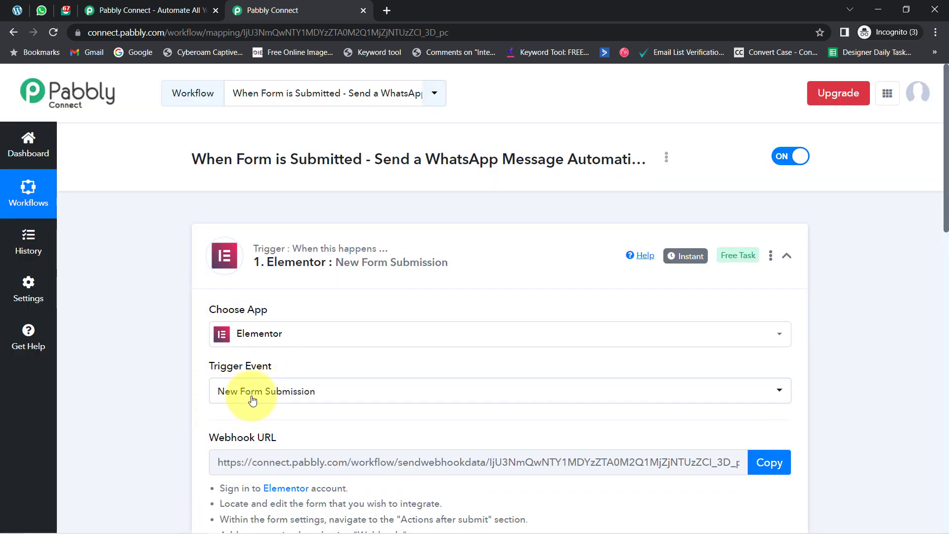
click(242, 333)
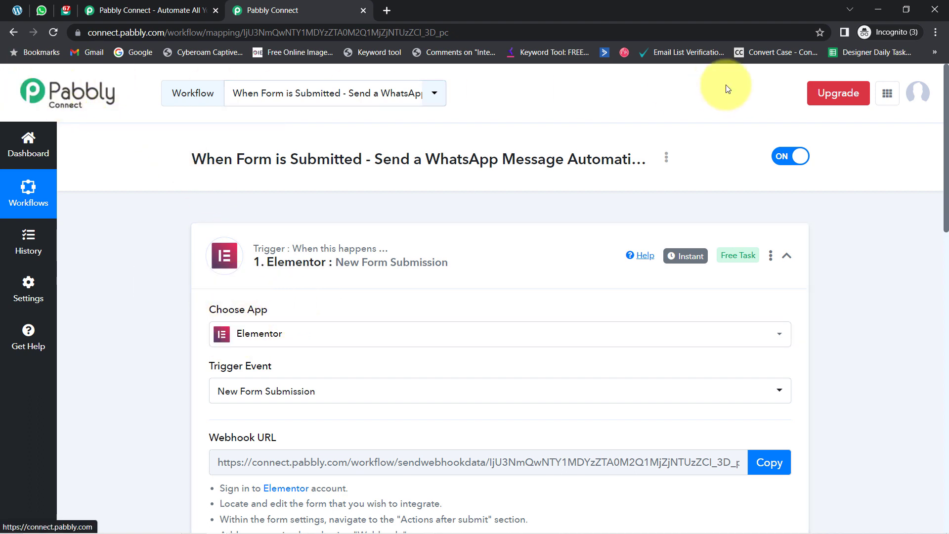
Read the Elementor webhook setup instructions and copy the trigger's webhook URL
drag(940, 135, 932, 211)
drag(215, 203, 292, 205)
click(235, 259)
drag(234, 259, 395, 410)
click(289, 269)
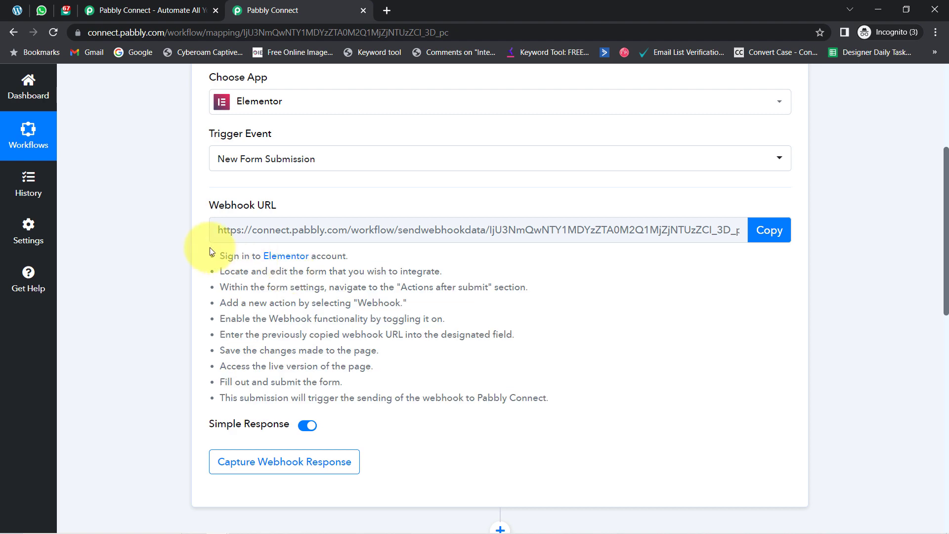
drag(223, 257, 339, 366)
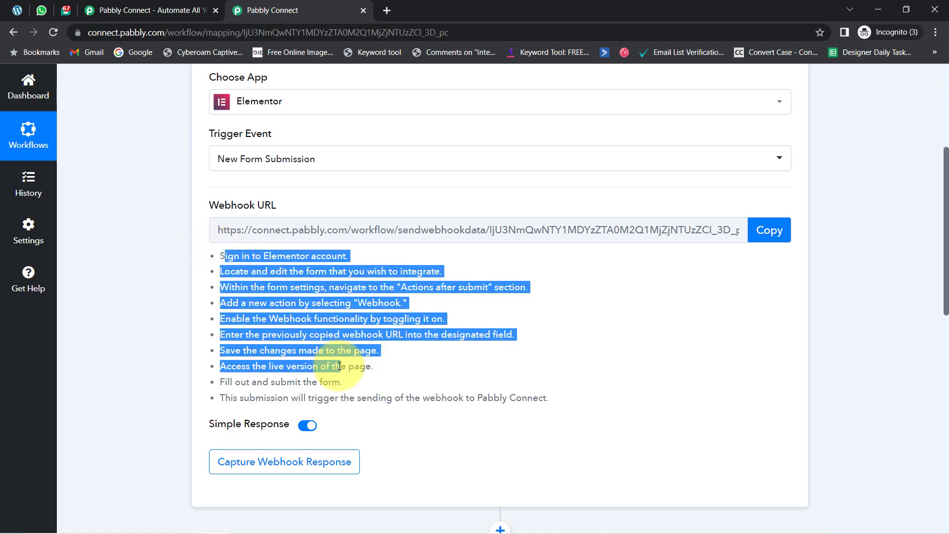
click(313, 308)
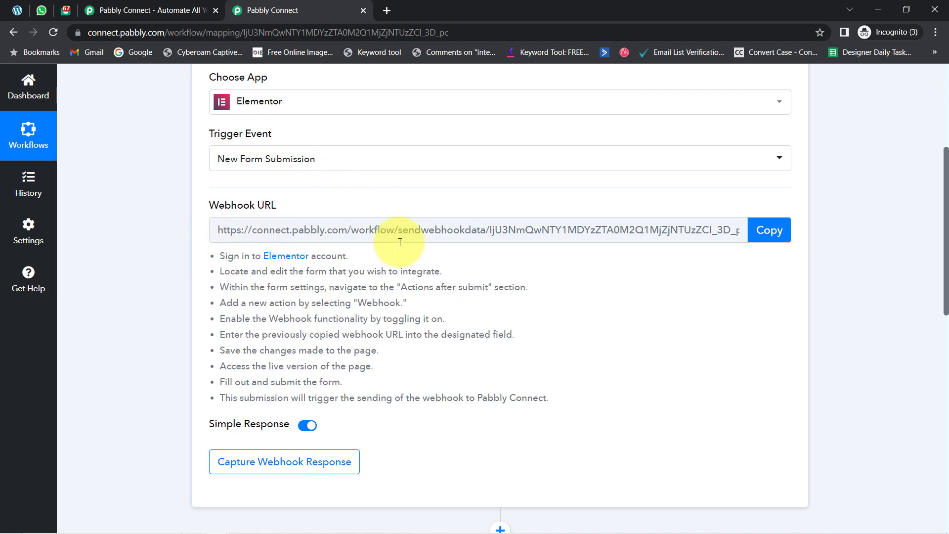
click(769, 232)
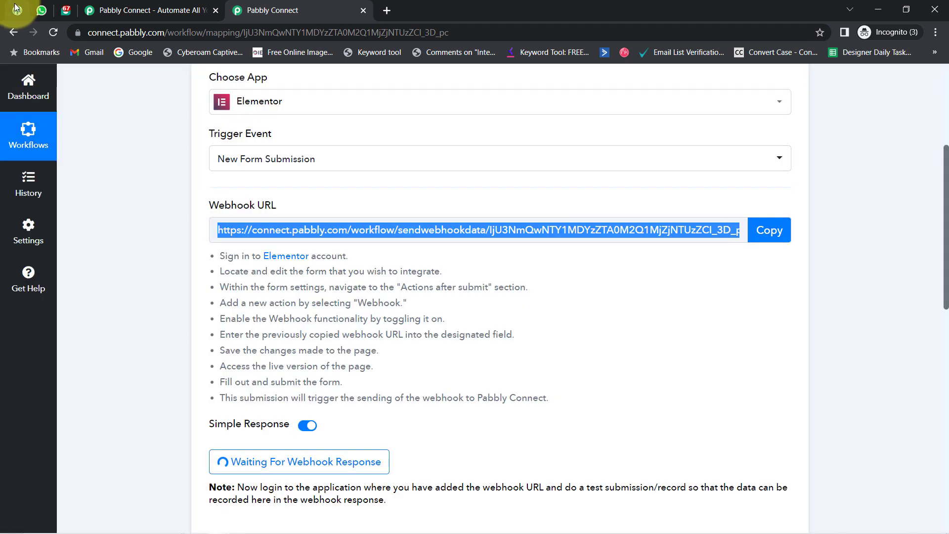
Switch to the WordPress enquiry form page and open it for editing with Elementor
click(18, 10)
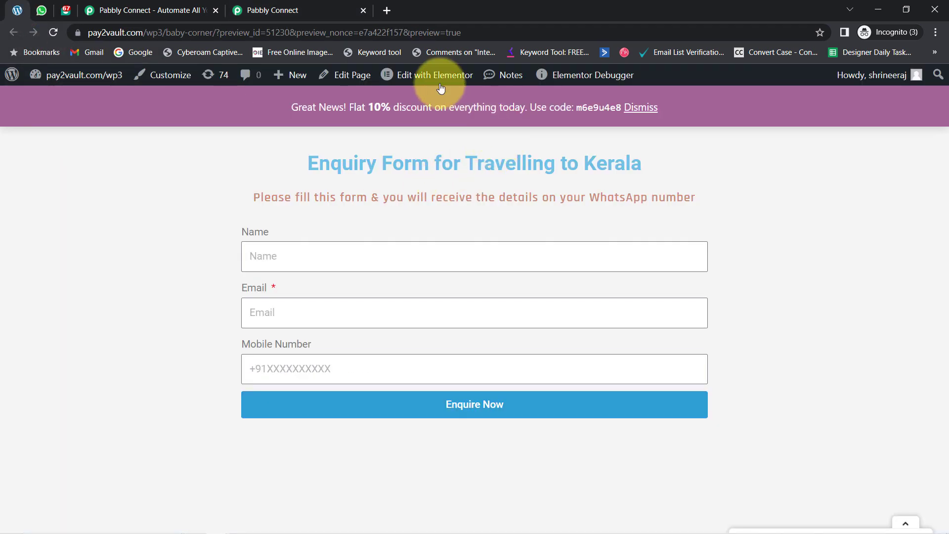
mouse_move(411, 78)
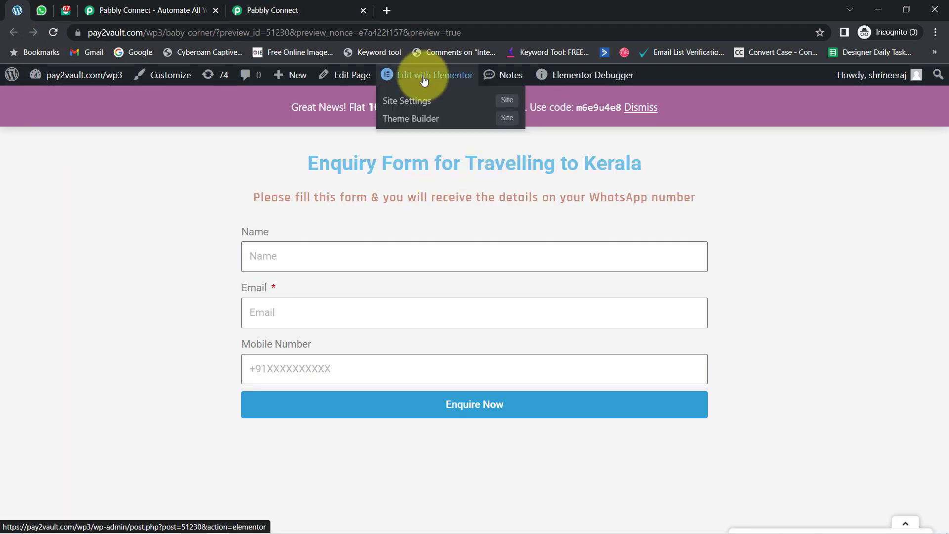
click(423, 80)
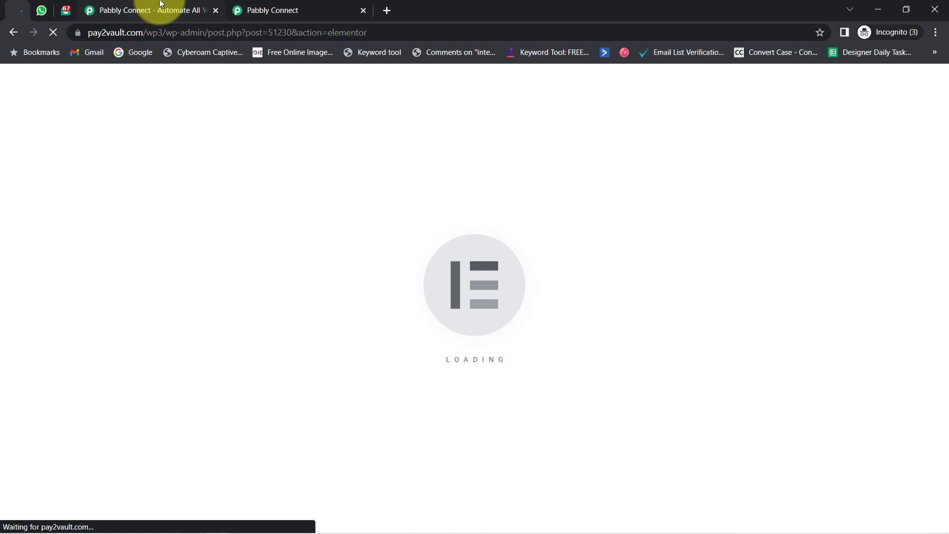
Check the trigger's webhook URL and response-capture status in Pabbly Connect while the Elementor editor loads
click(276, 10)
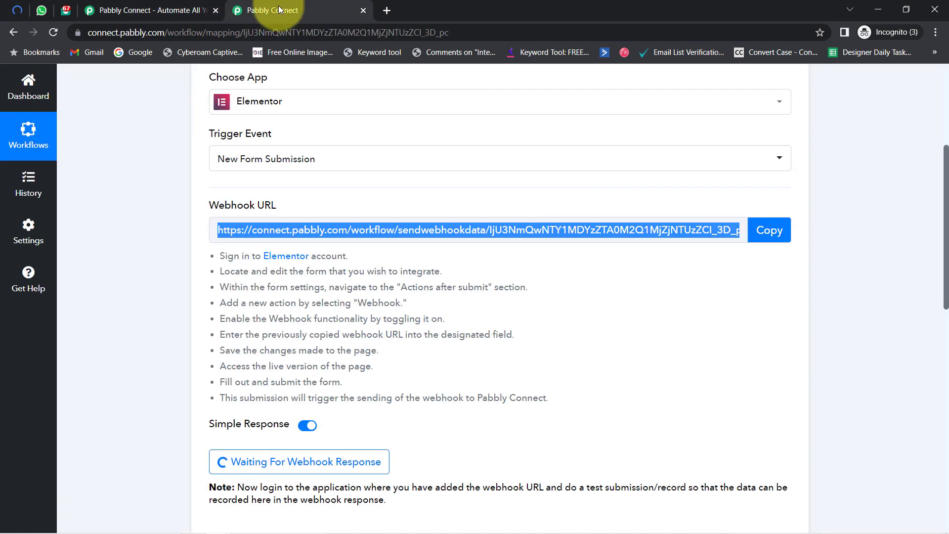
drag(229, 208, 269, 208)
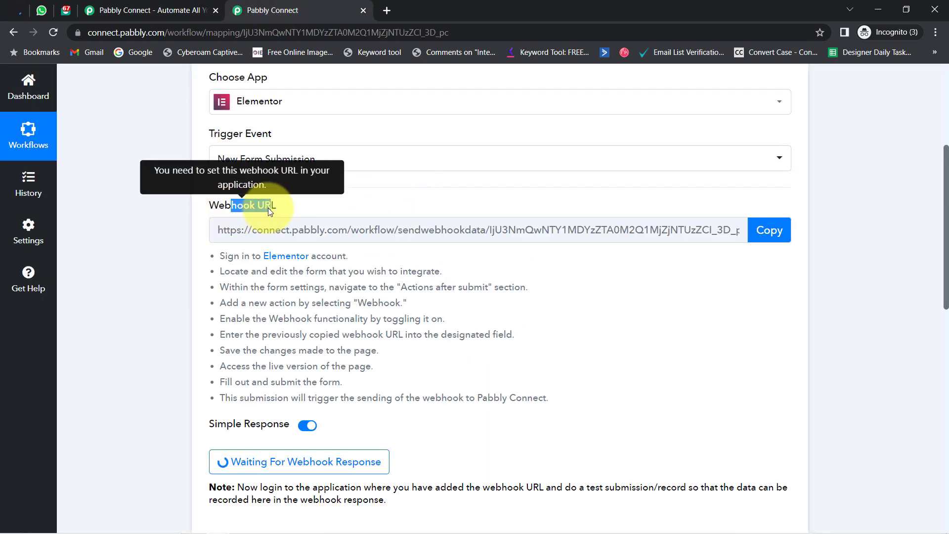
click(14, 7)
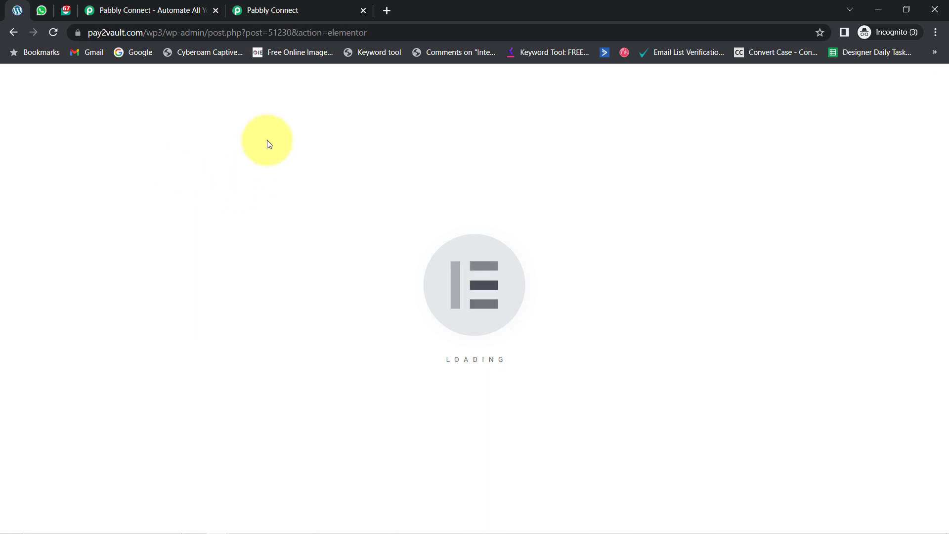
click(252, 3)
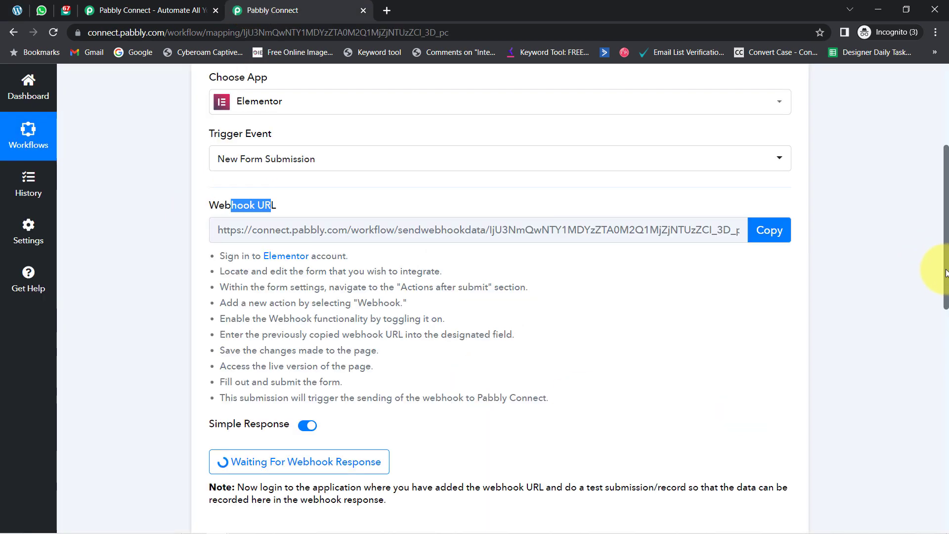
scroll(944, 272, down, 4)
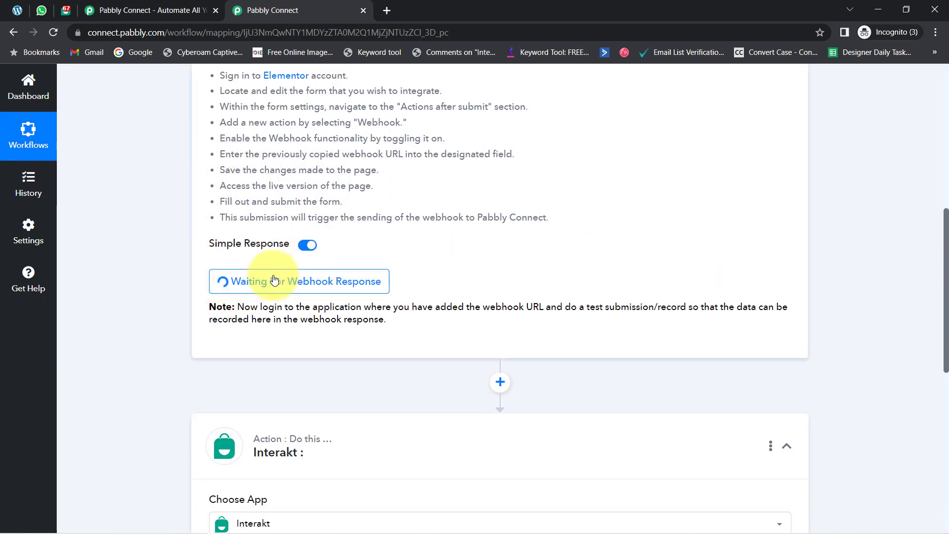
In the Elementor editor, edit the Kerala enquiry form, check its Actions After Submit, and expand its Webhook settings
click(17, 9)
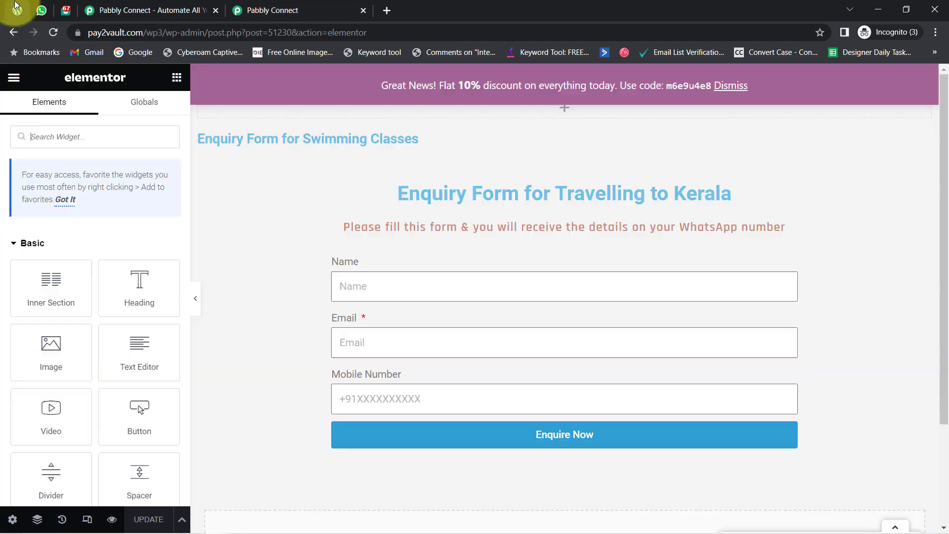
scroll(462, 392, down, 2)
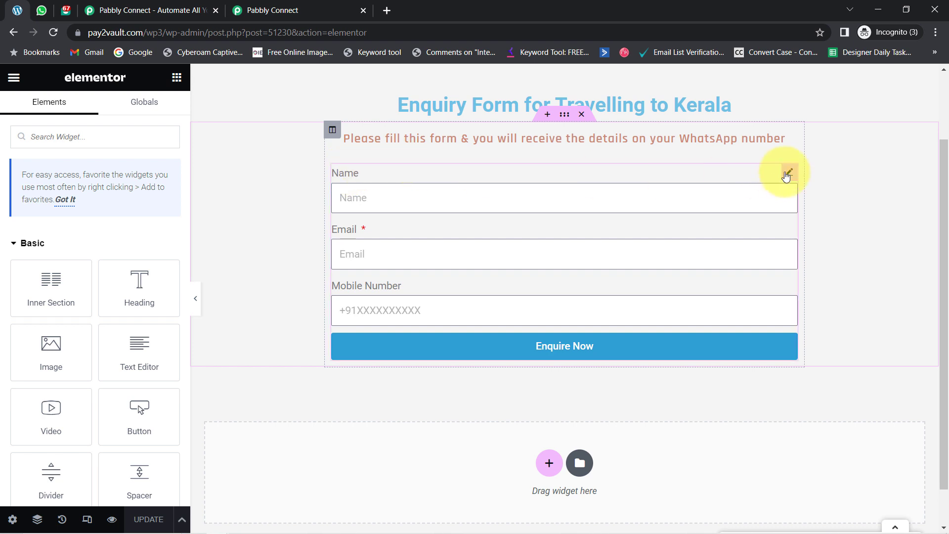
click(788, 173)
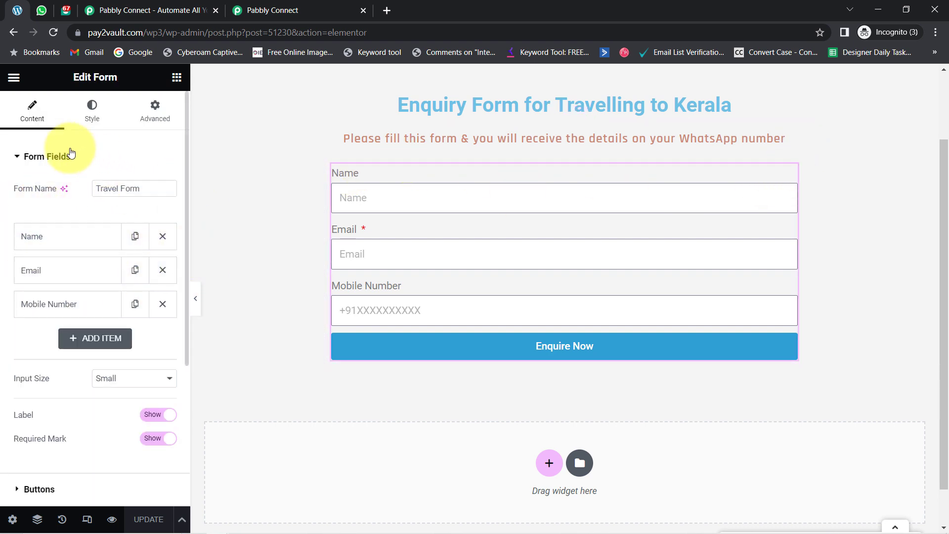
click(70, 154)
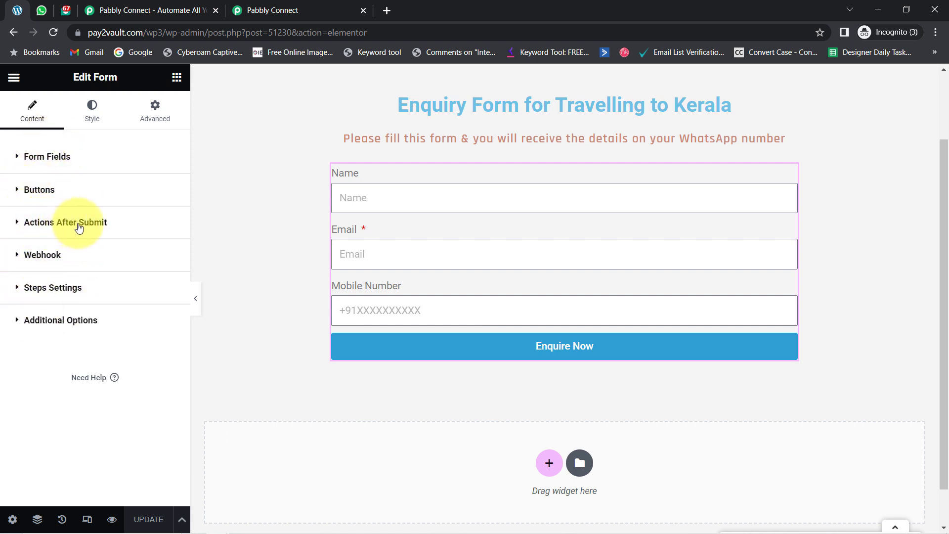
click(75, 227)
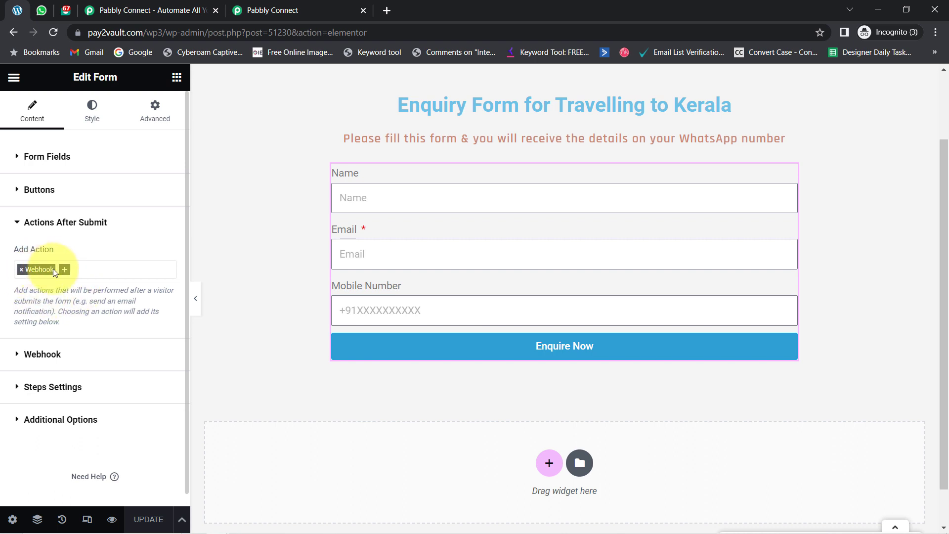
click(58, 358)
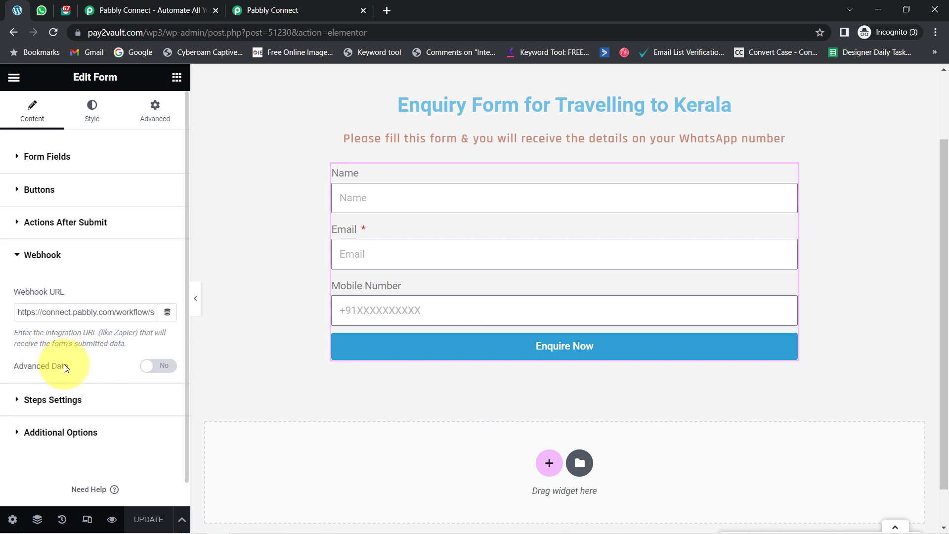
Replace the form's webhook URL with the one copied from Pabbly Connect and update the page
triple_click(46, 313)
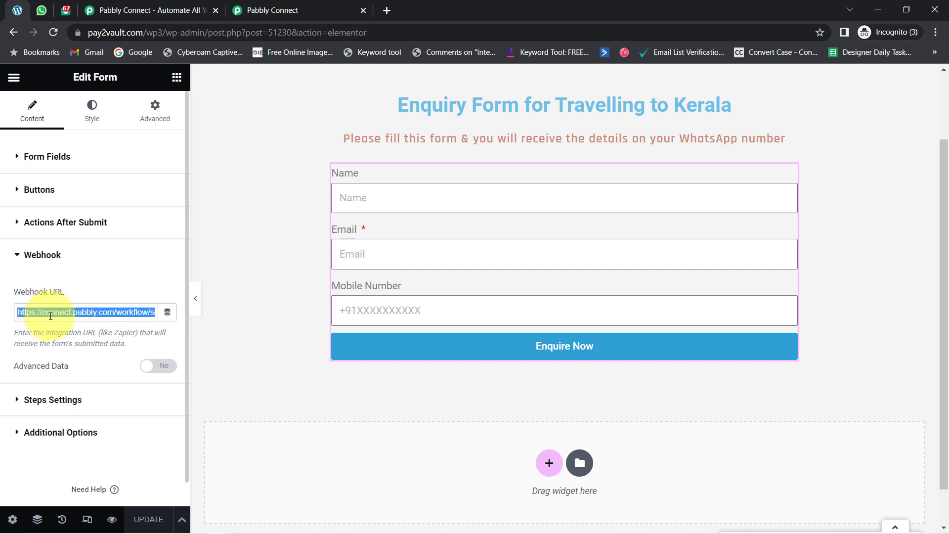
key(BackSpace)
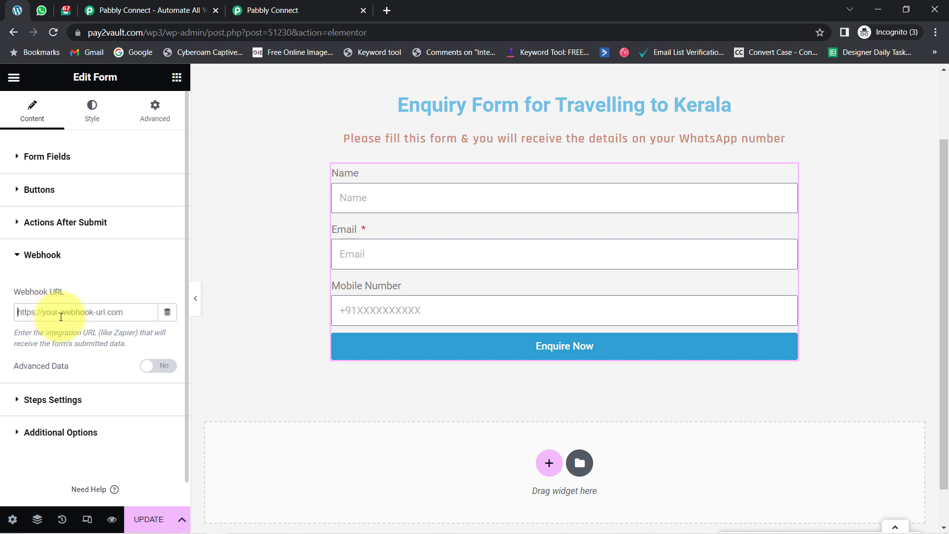
key(ctrl+v)
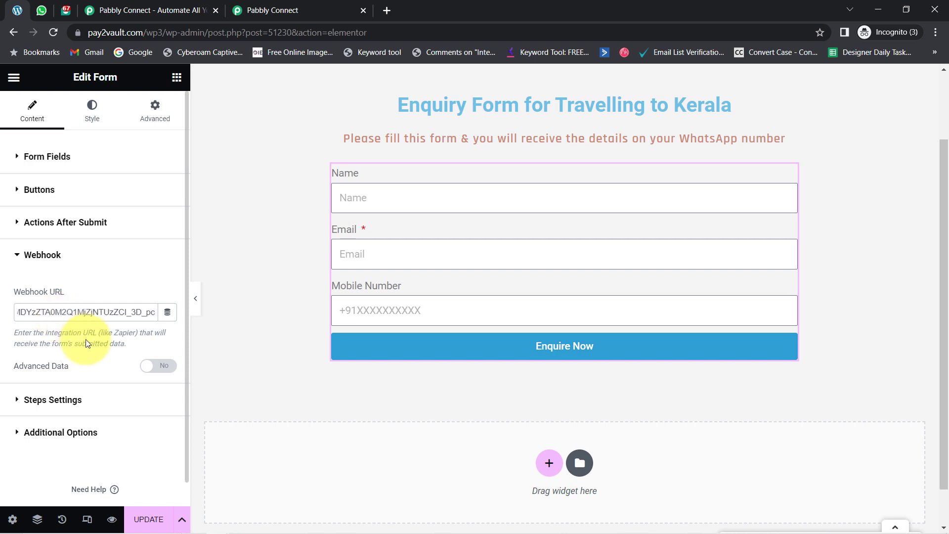
click(147, 516)
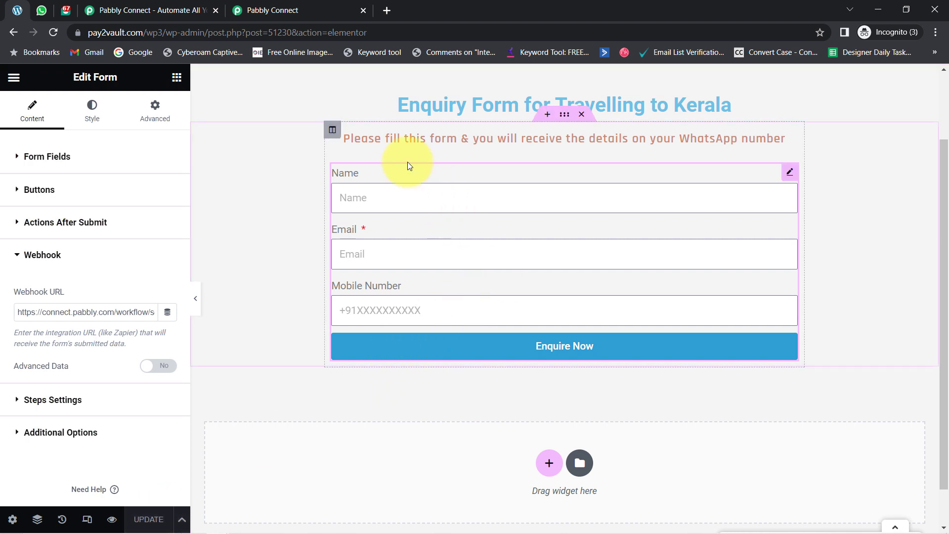
Close the spare Pabbly Connect homepage tab and open a preview of the updated enquiry form page
click(251, 5)
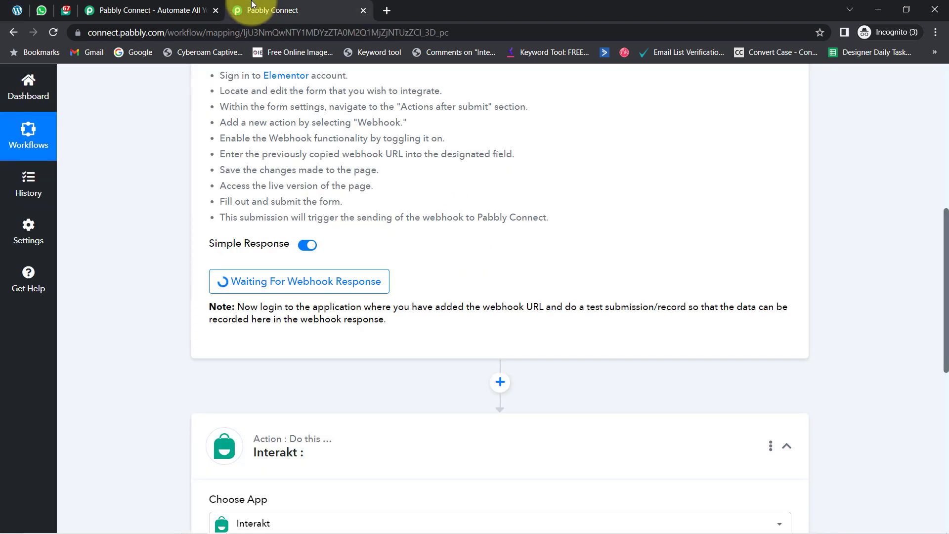
click(215, 11)
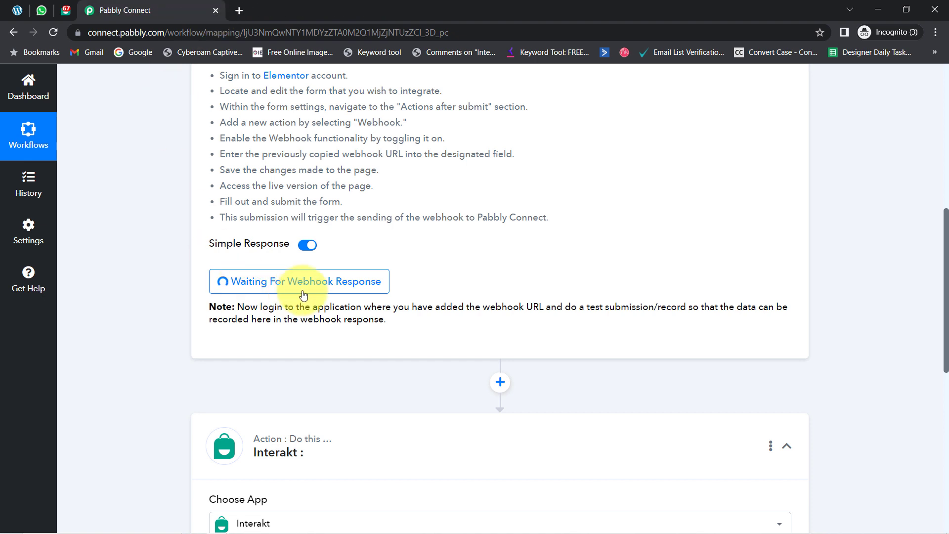
click(18, 10)
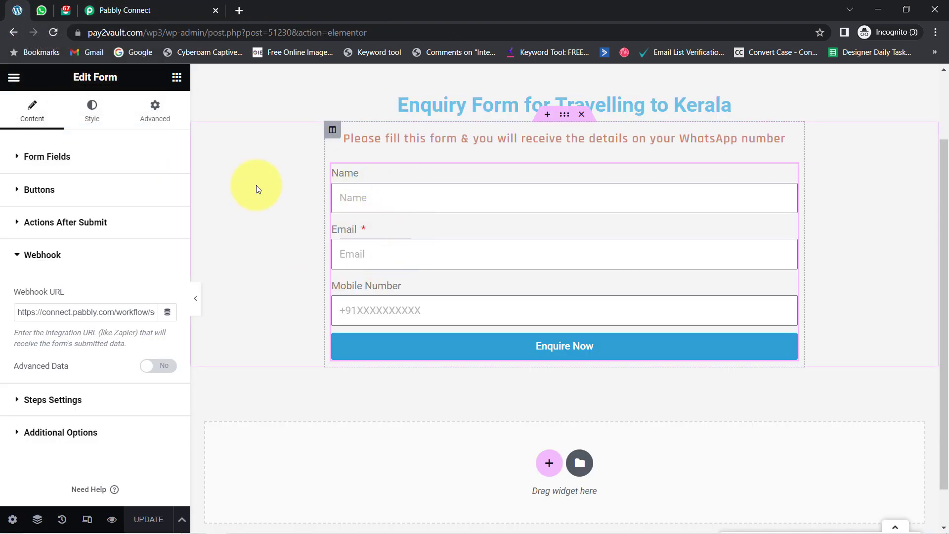
click(111, 519)
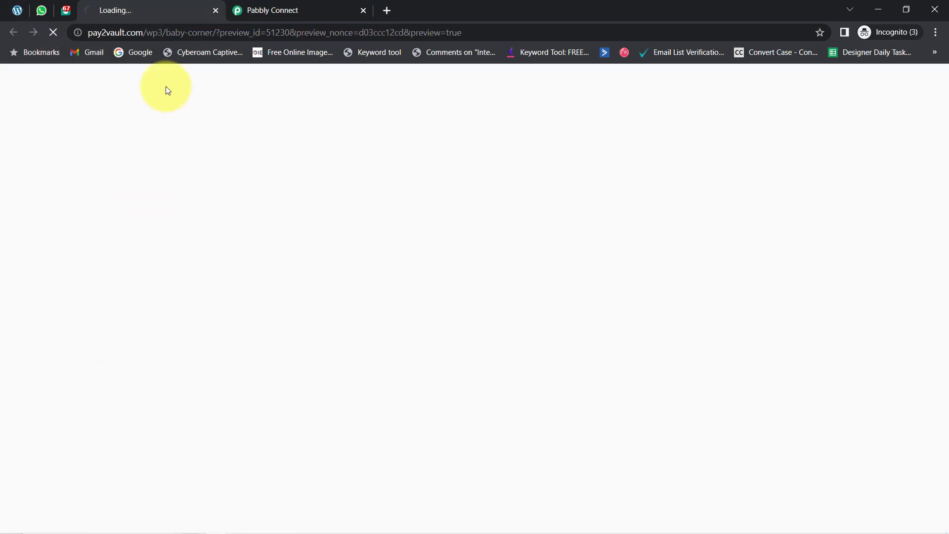
Switch to Pabbly Connect and read the note about doing a test submission for the waiting webhook
click(252, 10)
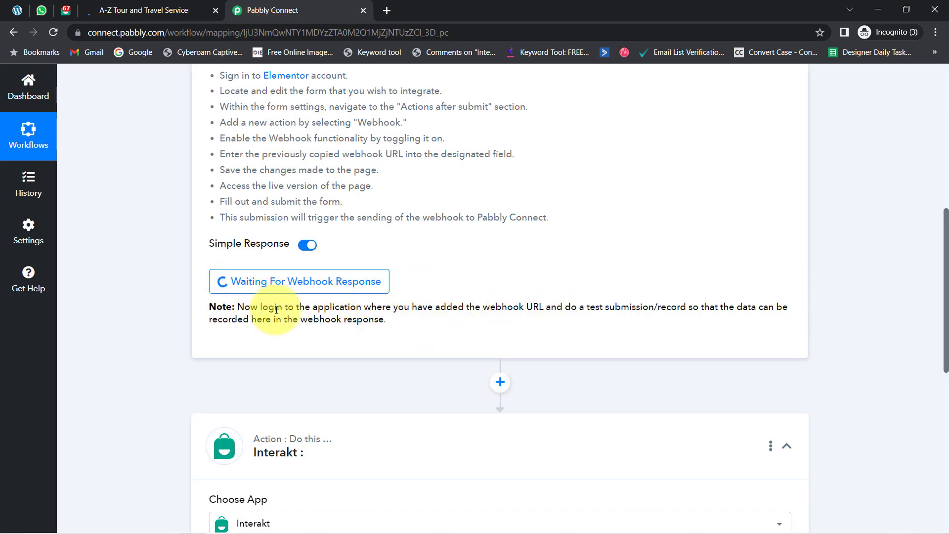
drag(275, 307, 372, 322)
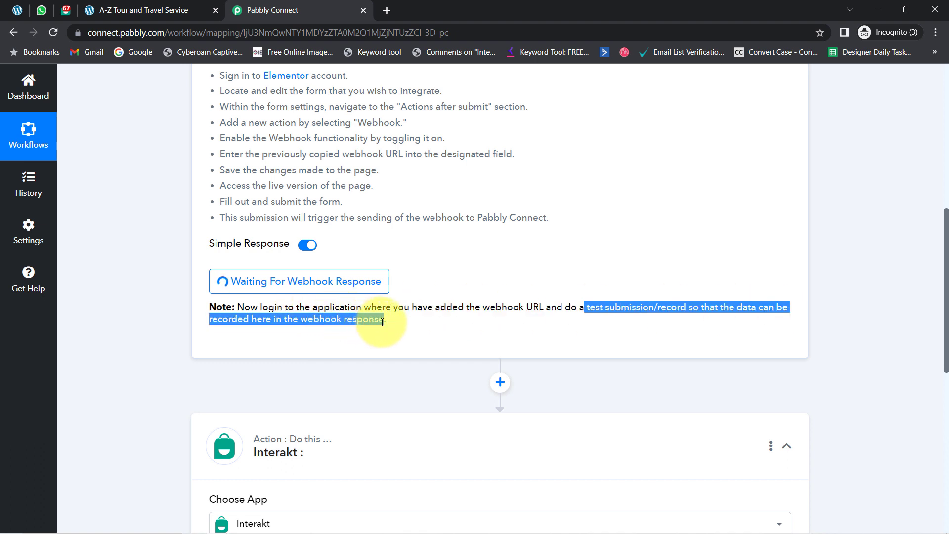
click(547, 318)
drag(586, 307, 688, 308)
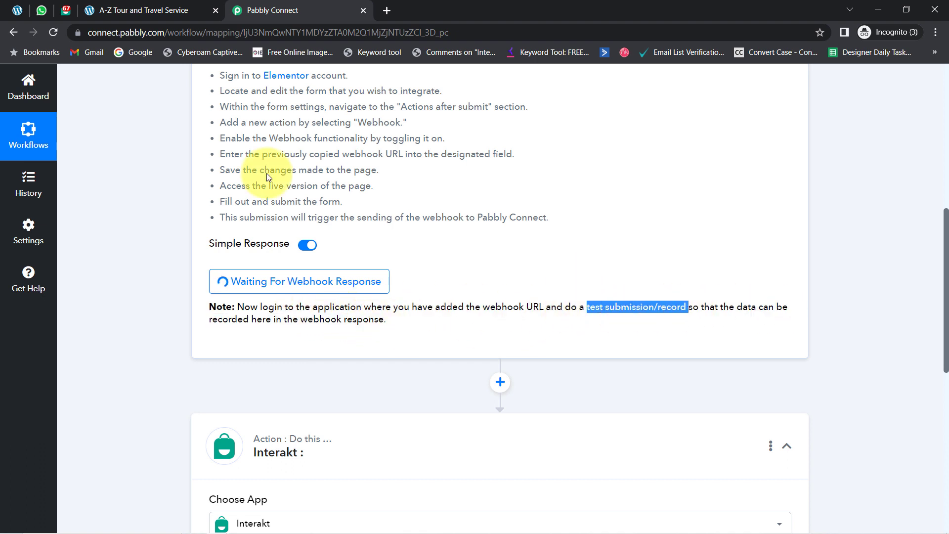
Return to the Kerala enquiry form preview and pin its browser tab
click(140, 9)
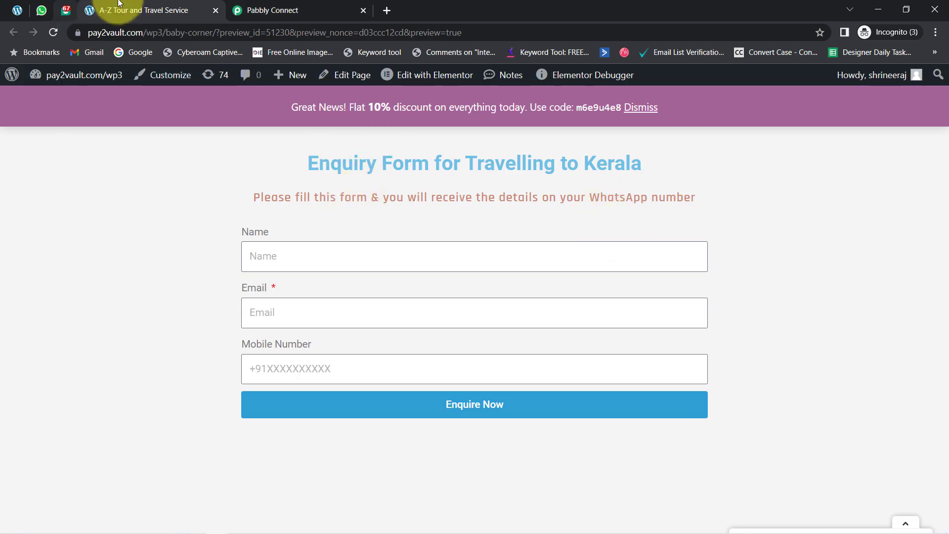
right_click(129, 10)
click(147, 105)
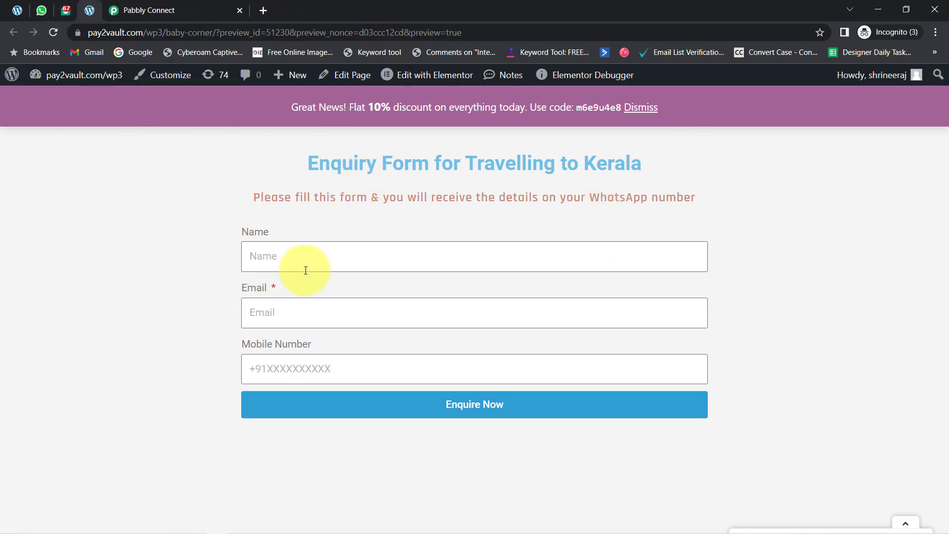
Fill in the Kerala enquiry form with a dummy name, e-mail and mobile number starting with +91, and submit it
click(266, 266)
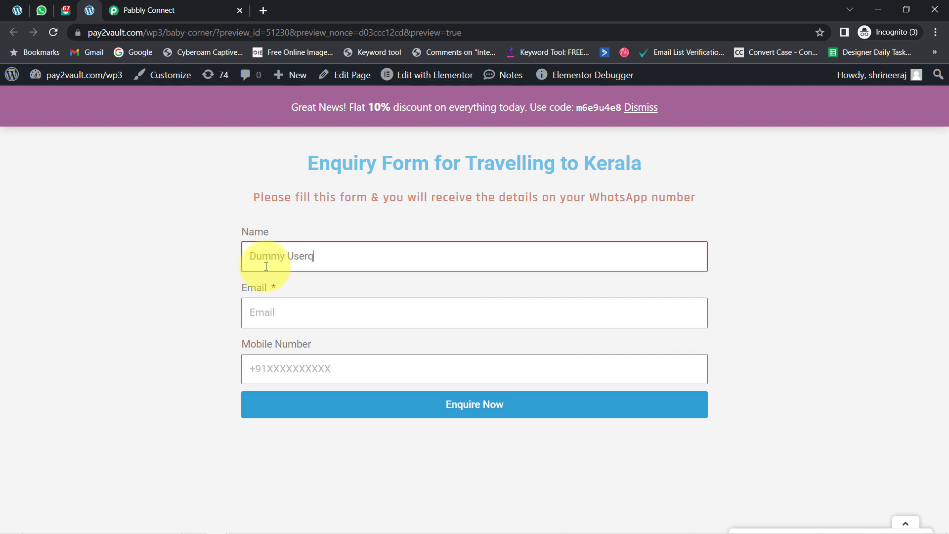
key(Tab)
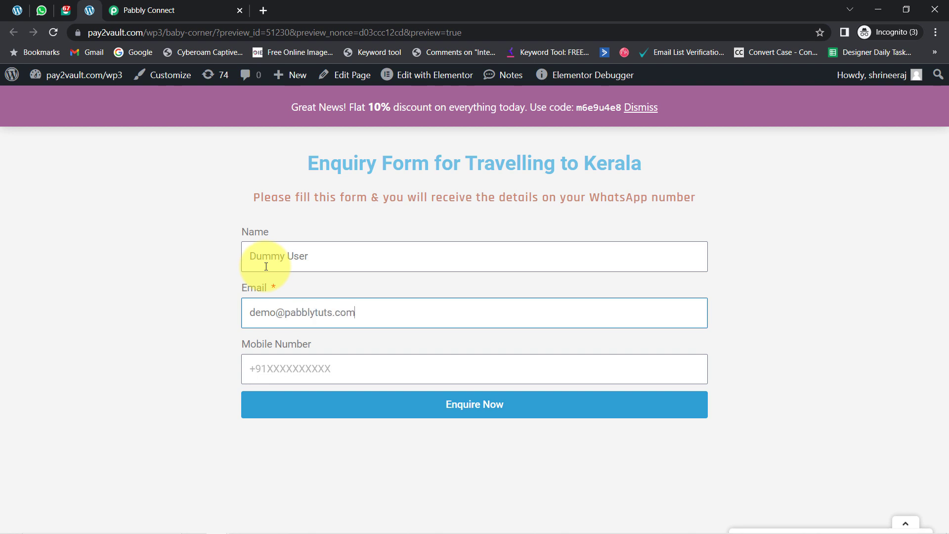
click(282, 373)
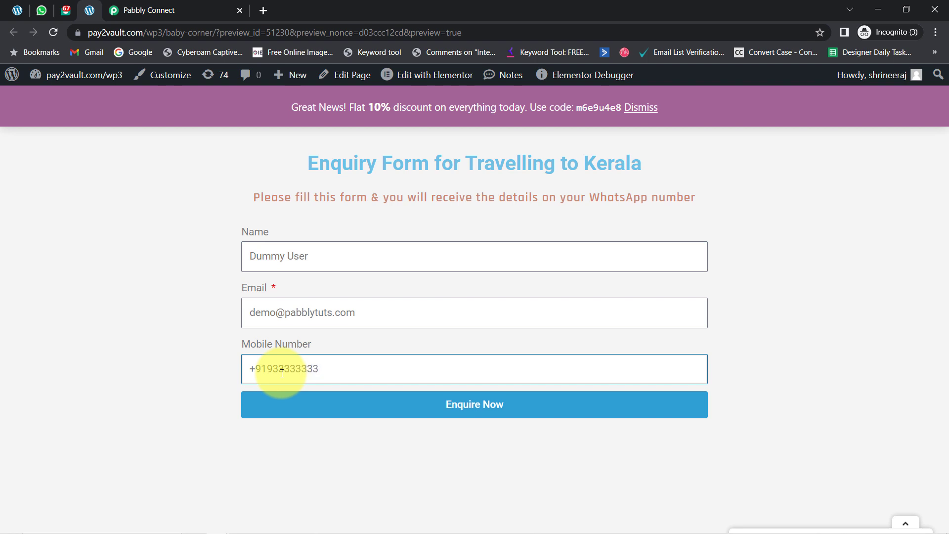
click(450, 404)
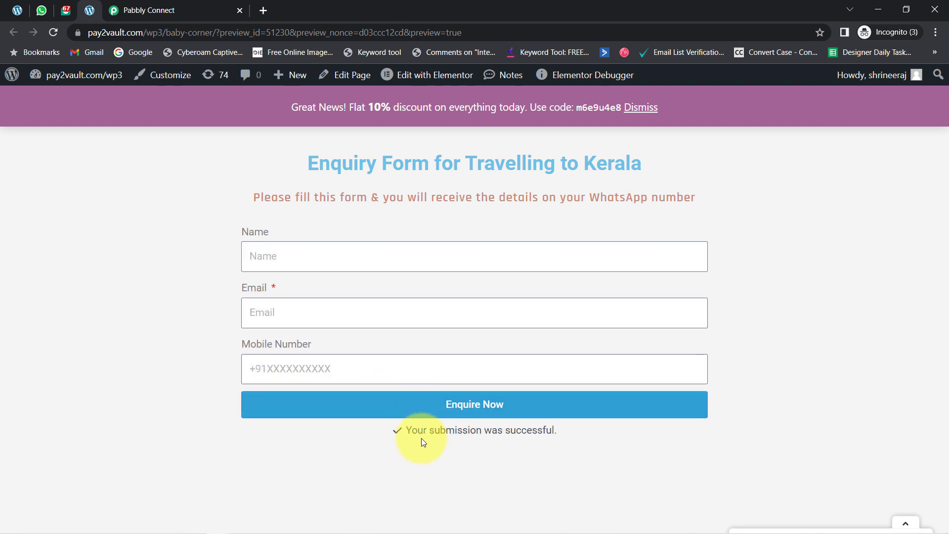
drag(424, 430, 582, 430)
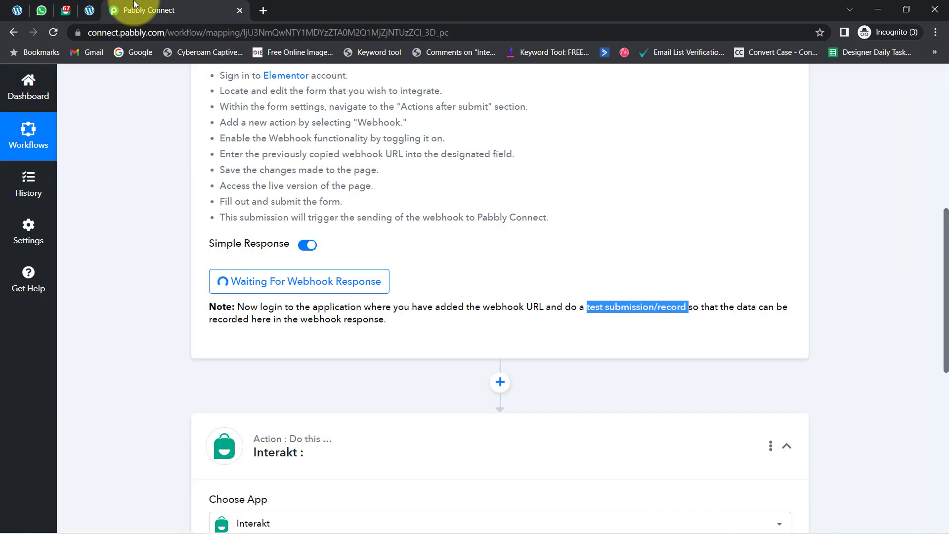
In Pabbly Connect, check the captured webhook response for the form name, form ID, name, mobile number and e-mail
click(139, 10)
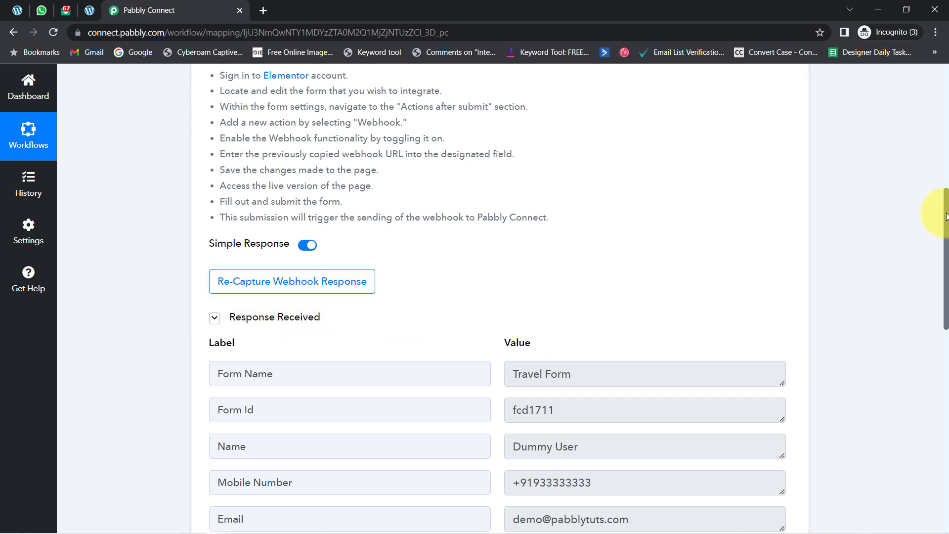
drag(946, 216, 932, 270)
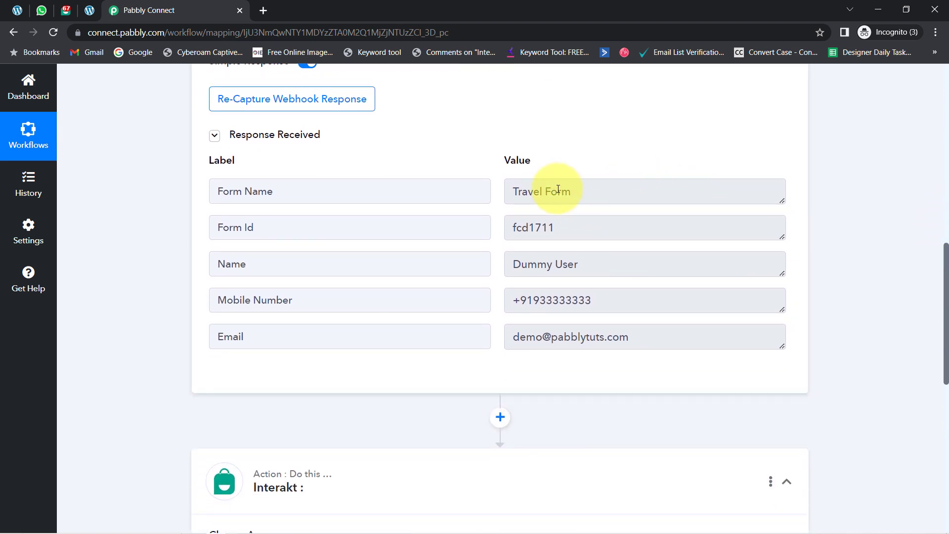
drag(558, 189, 475, 190)
double_click(544, 229)
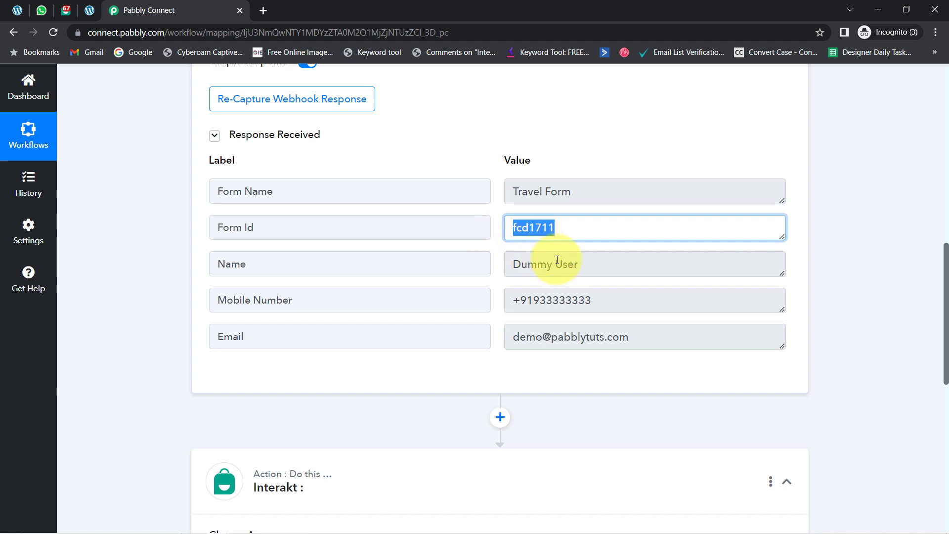
drag(557, 260, 513, 264)
drag(600, 322, 542, 336)
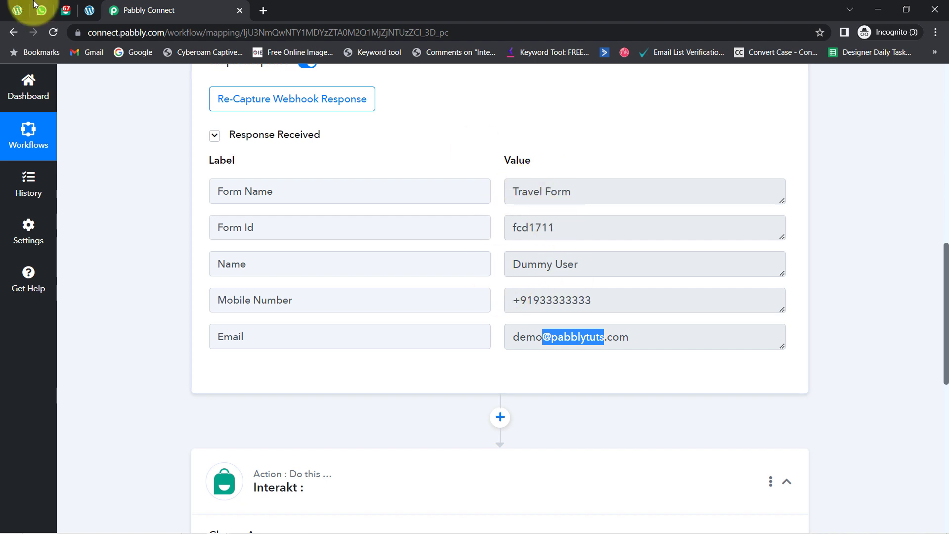
Revisit the form's webhook settings in the Elementor editor and the trigger in Pabbly Connect, and close the pinned form preview tab
click(17, 9)
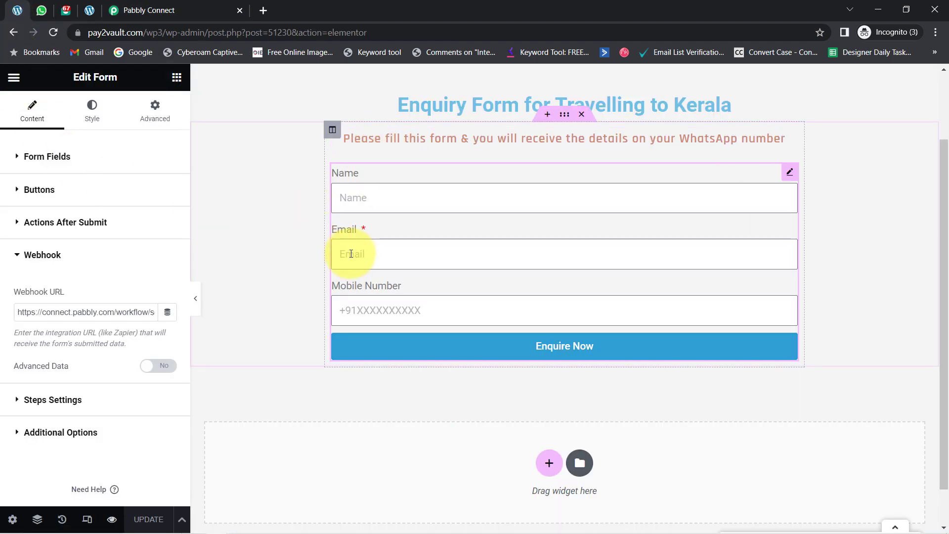
click(176, 6)
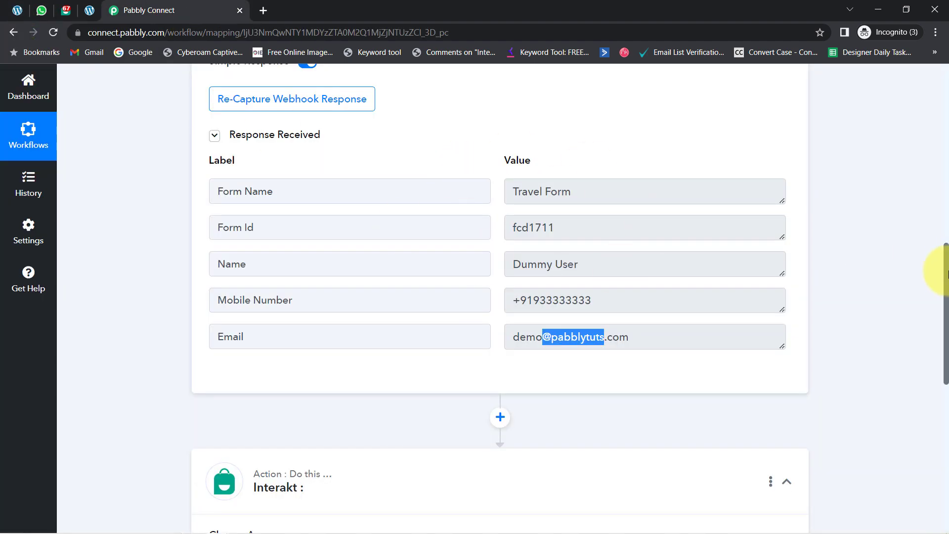
drag(946, 284, 921, 95)
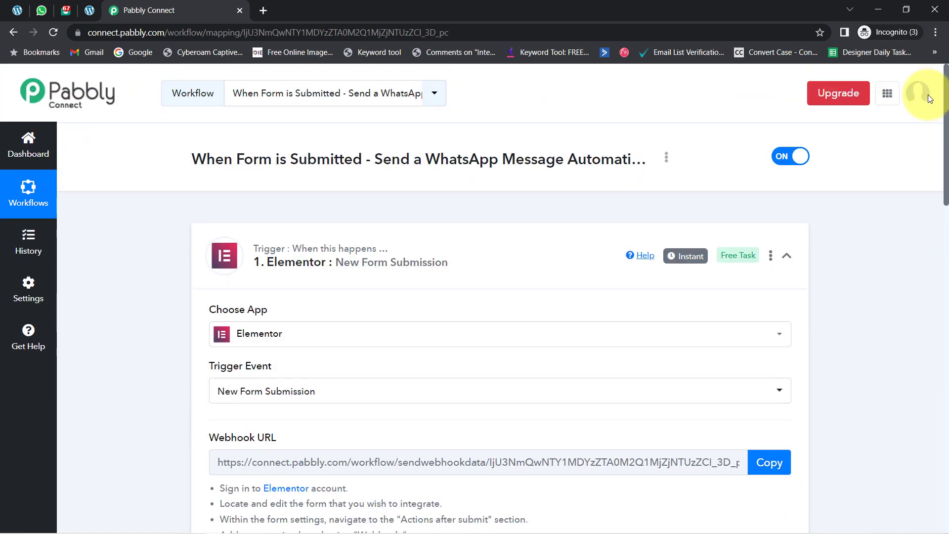
click(17, 10)
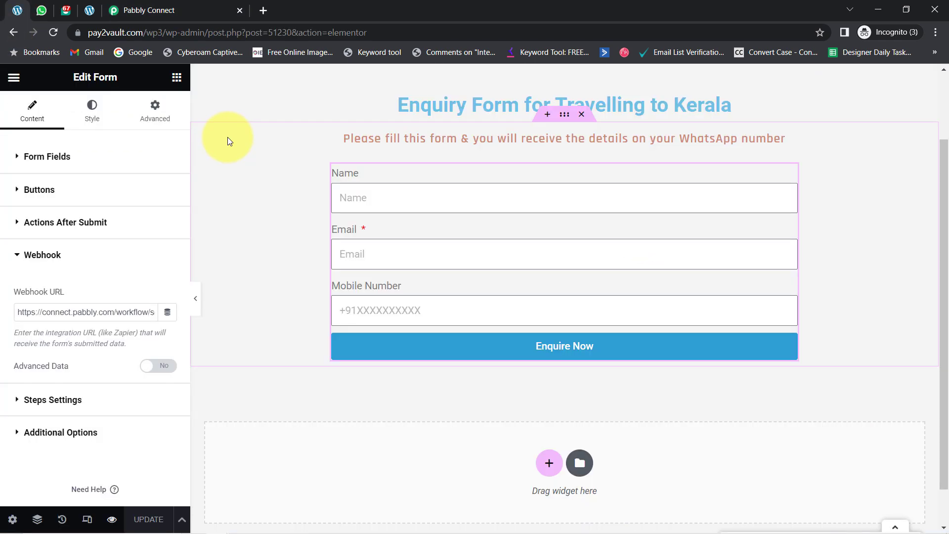
right_click(89, 8)
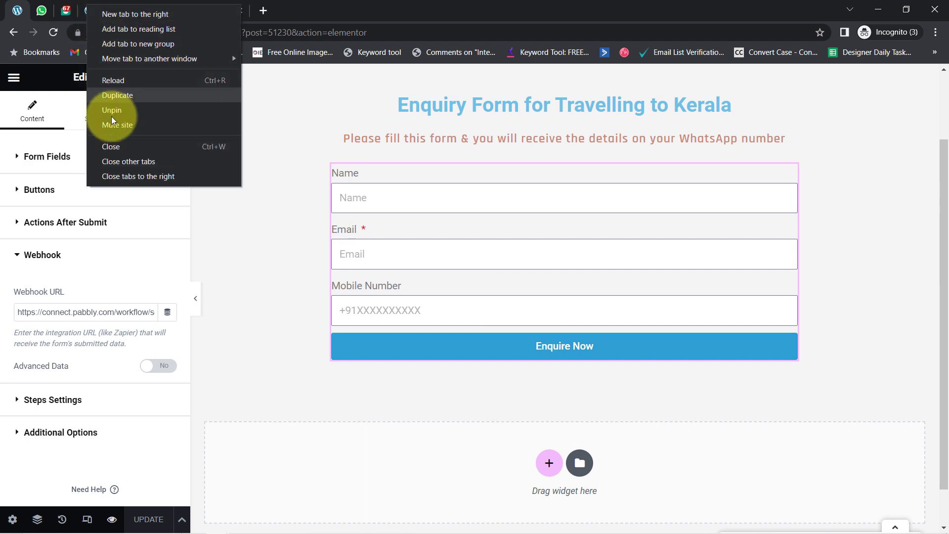
click(111, 147)
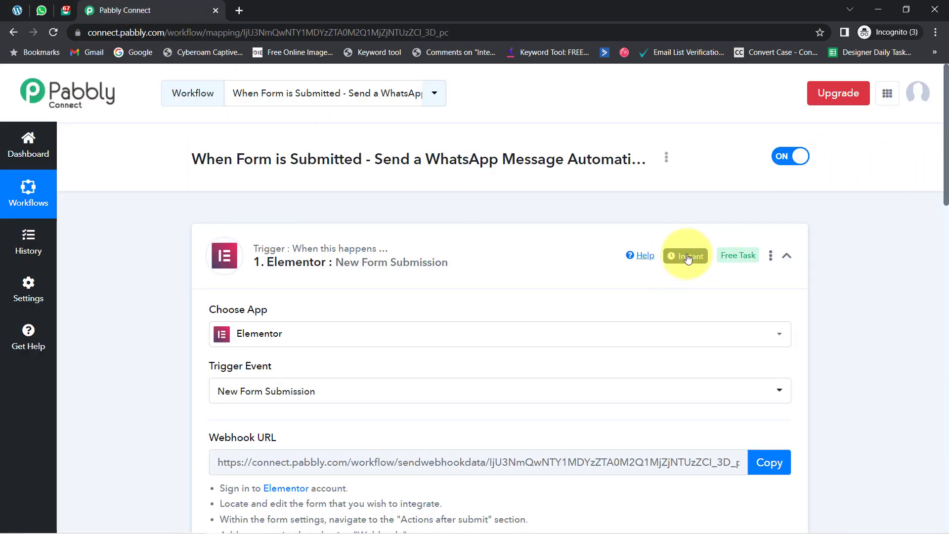
Review the Elementor trigger in Pabbly Connect and examine the mobile number in its captured response
mouse_move(684, 256)
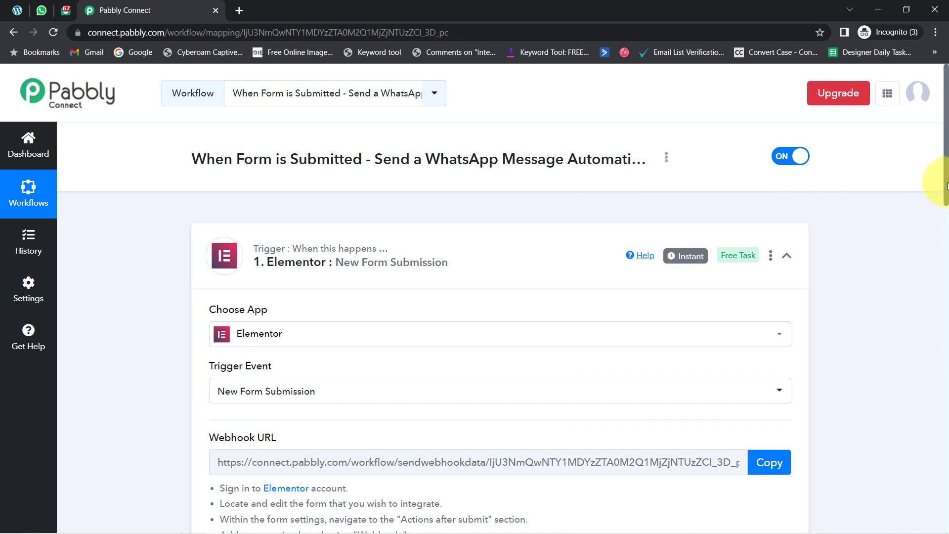
drag(946, 185, 932, 391)
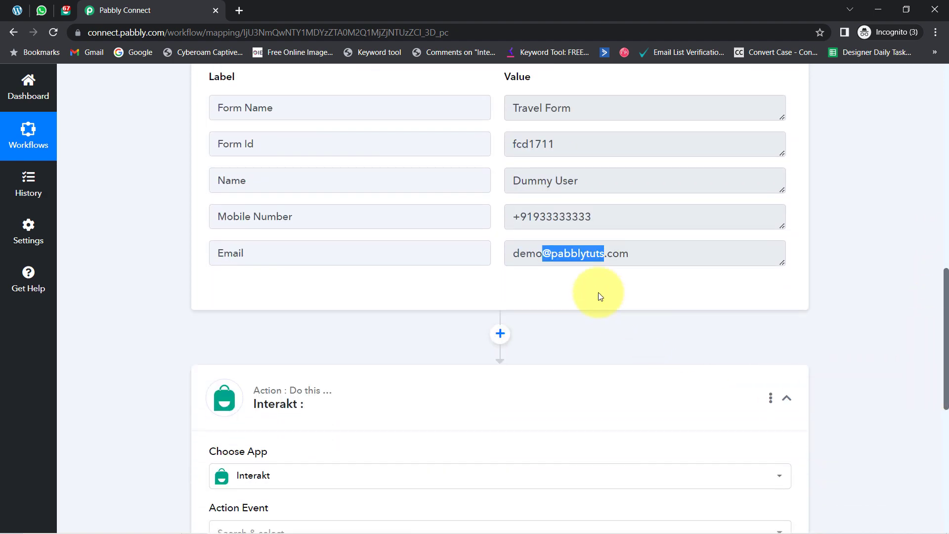
click(578, 213)
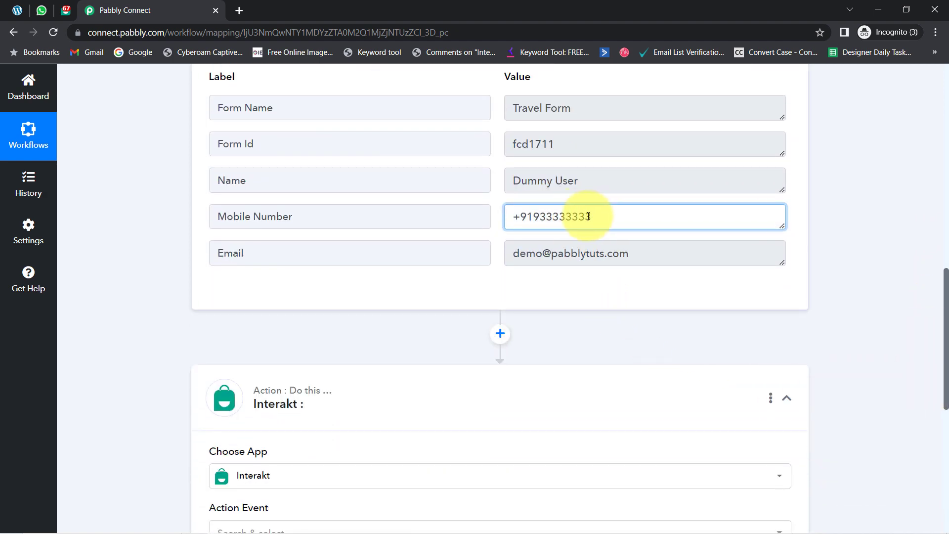
drag(588, 216, 514, 215)
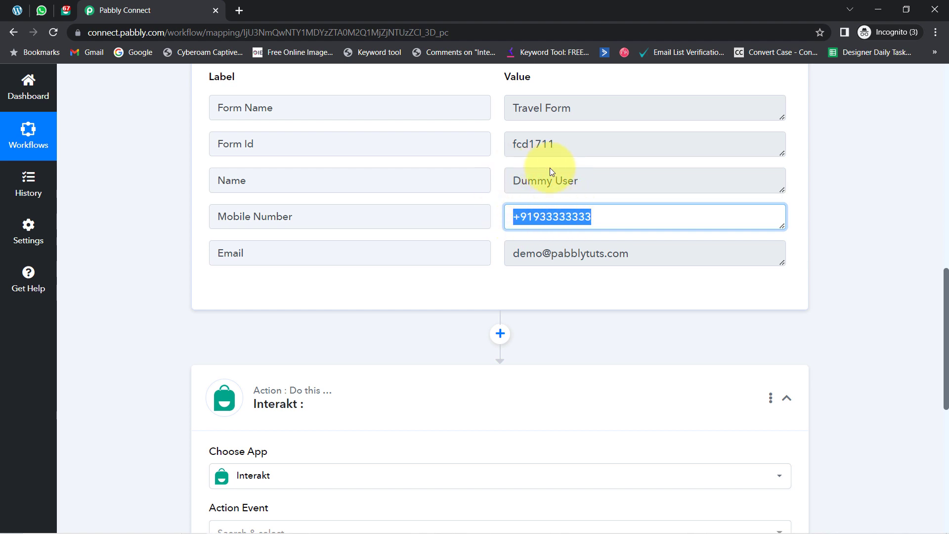
click(607, 216)
drag(606, 216, 512, 221)
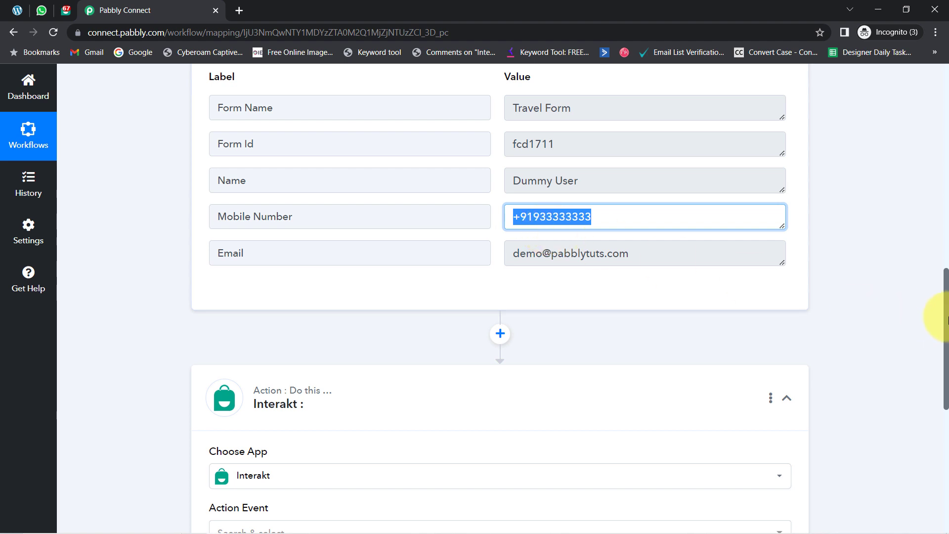
Set the Interakt action's event to Send WhatsApp Template Message
drag(947, 310, 940, 396)
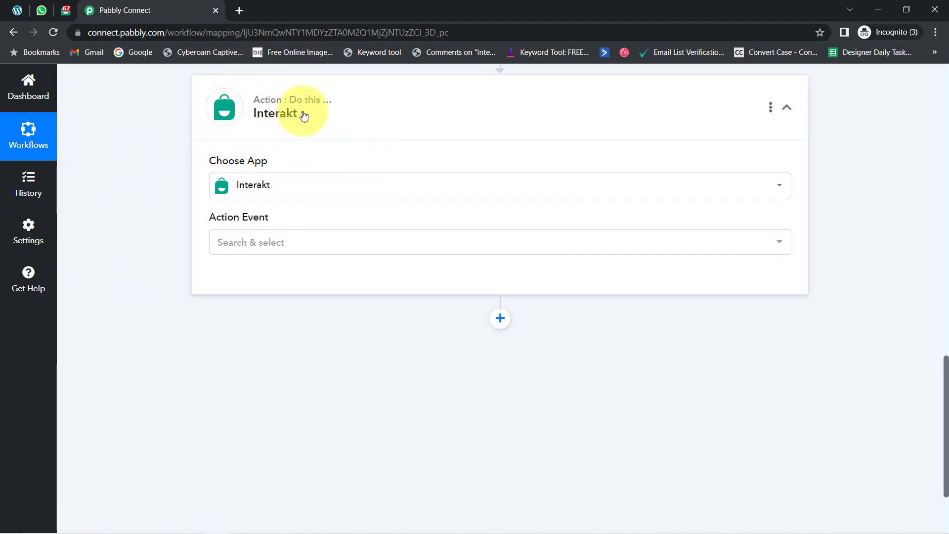
click(227, 243)
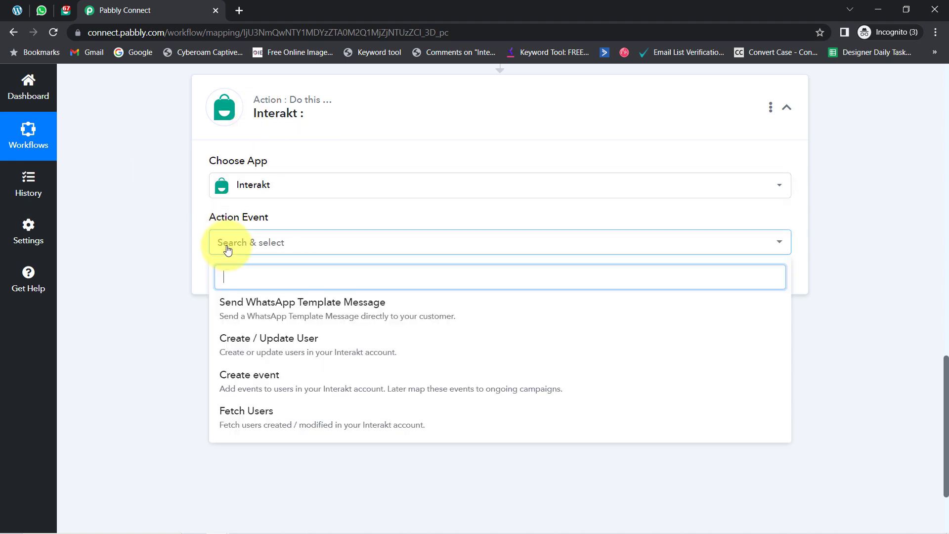
click(248, 311)
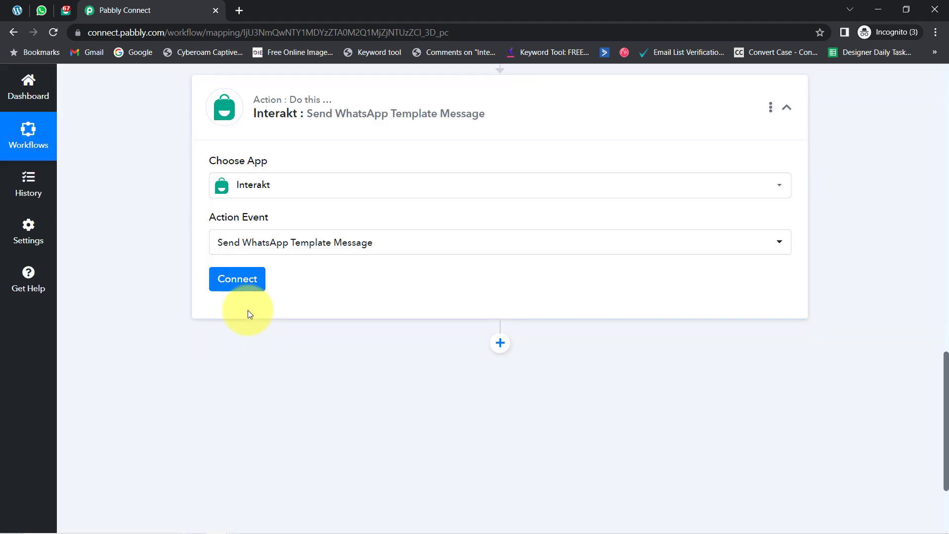
Start connecting the Interakt account with the Add New Connection option and review the new connection's fields
click(248, 279)
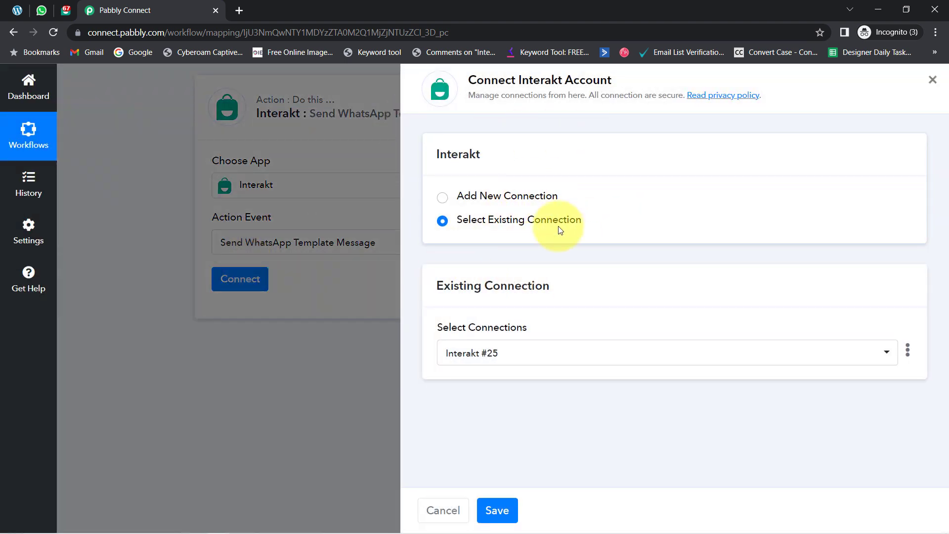
click(508, 196)
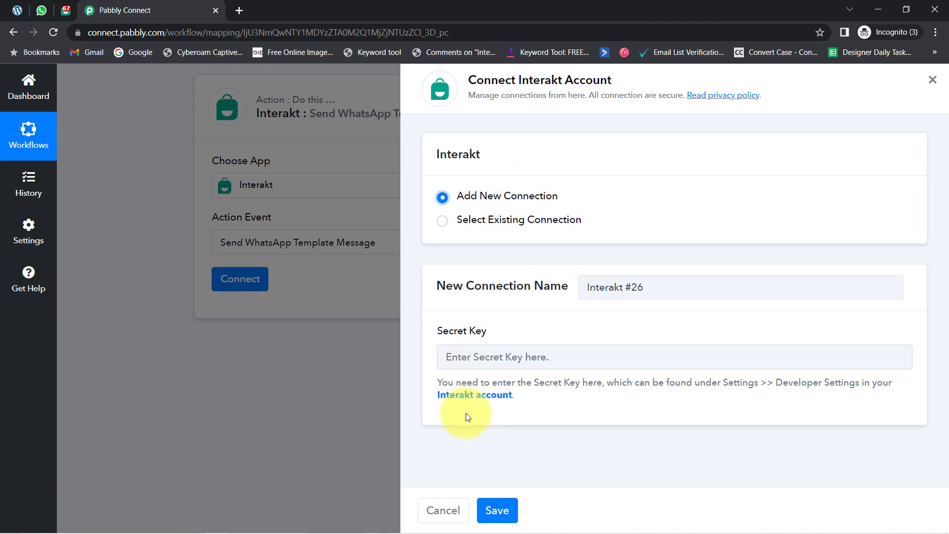
drag(516, 80, 561, 80)
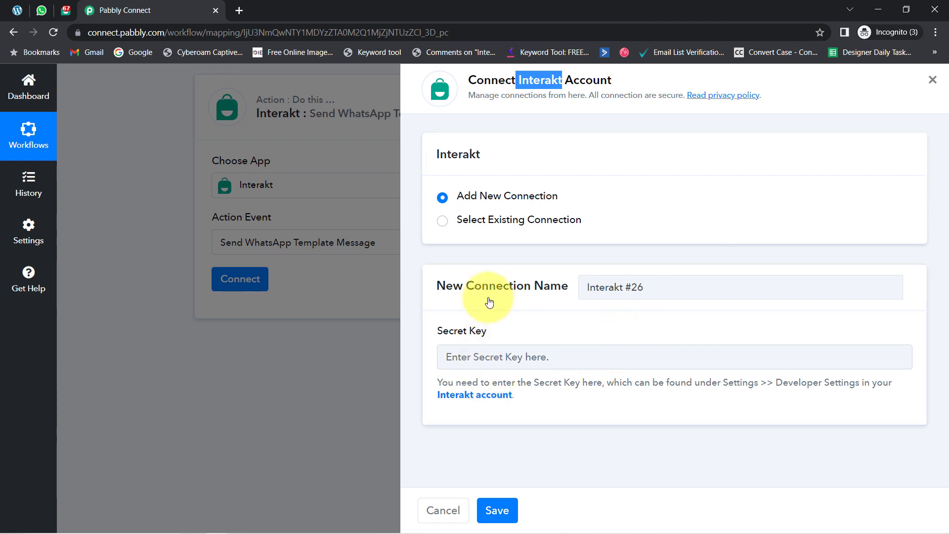
drag(533, 287, 482, 289)
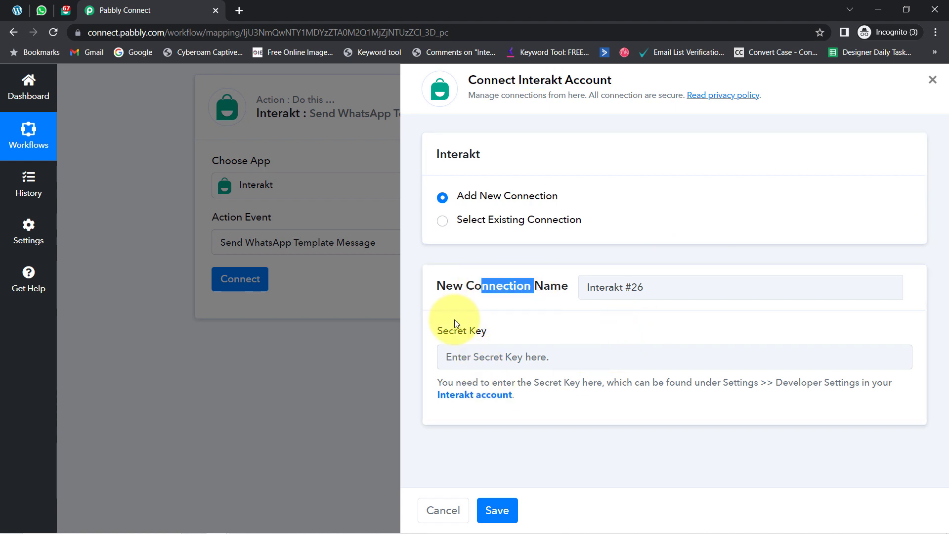
Open Interakt's Developer Settings in a new tab, copy the account's secret key, and return to Pabbly Connect
right_click(471, 395)
click(528, 405)
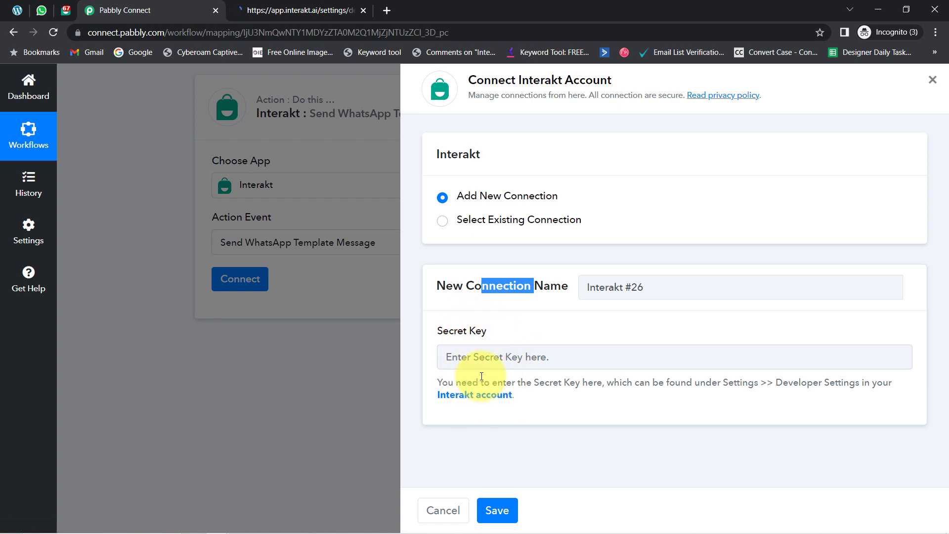
click(339, 9)
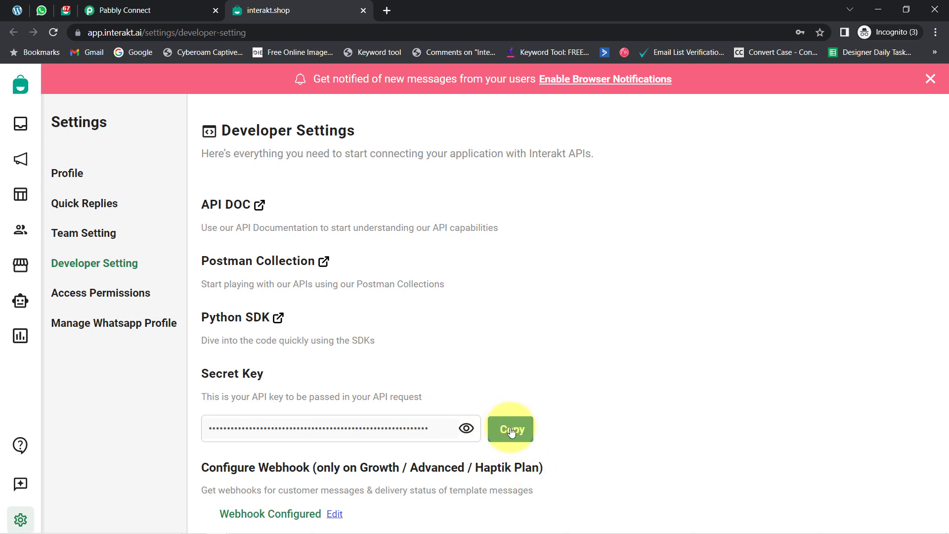
click(512, 435)
click(123, 9)
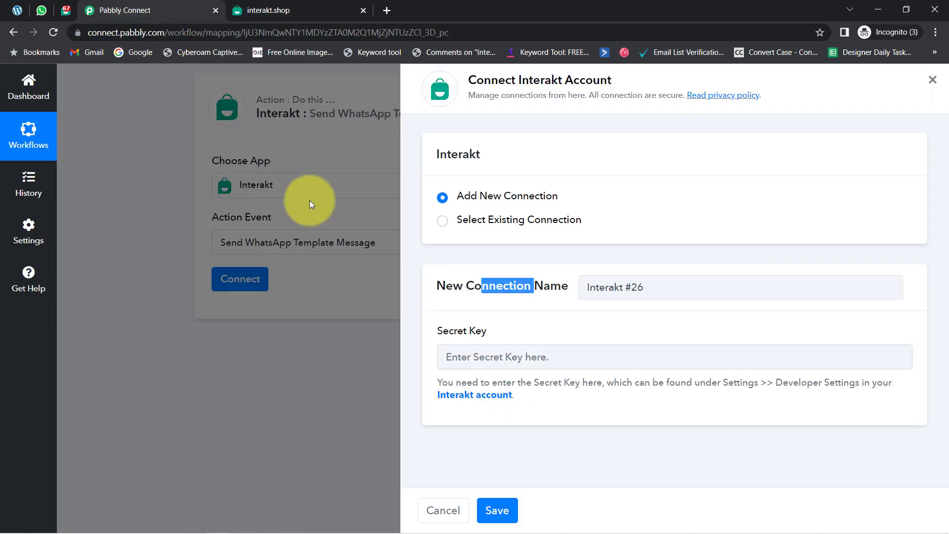
Enter the Interakt secret key in the new connection, save it, and close the extra Interakt browser tab
click(467, 357)
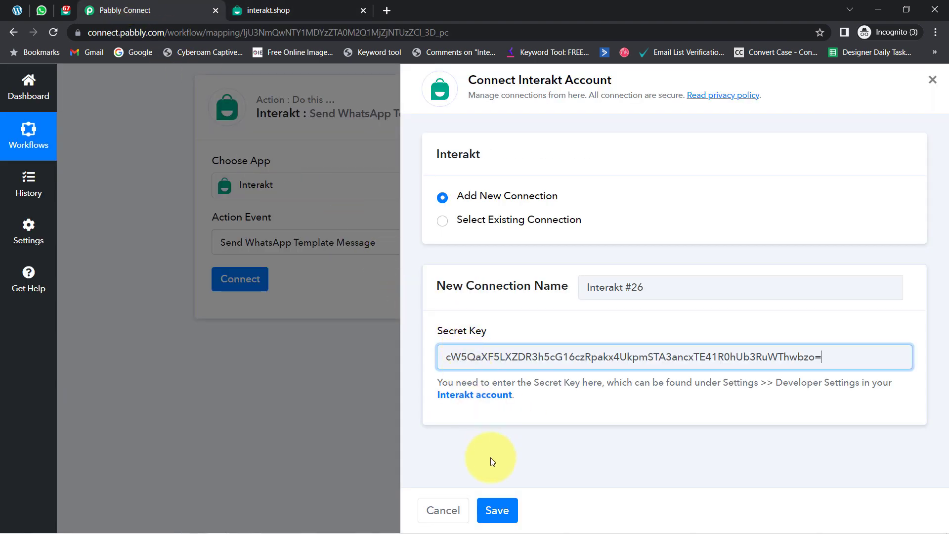
click(498, 510)
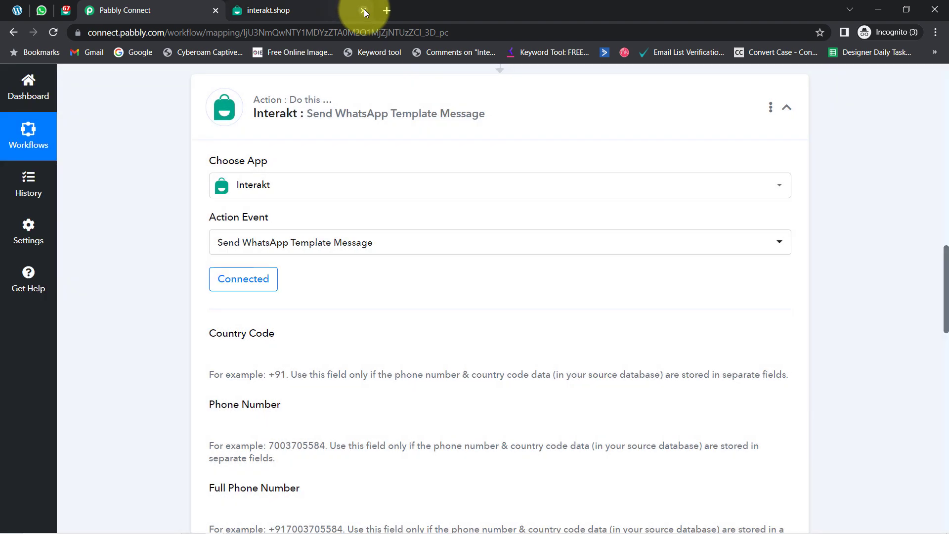
click(364, 10)
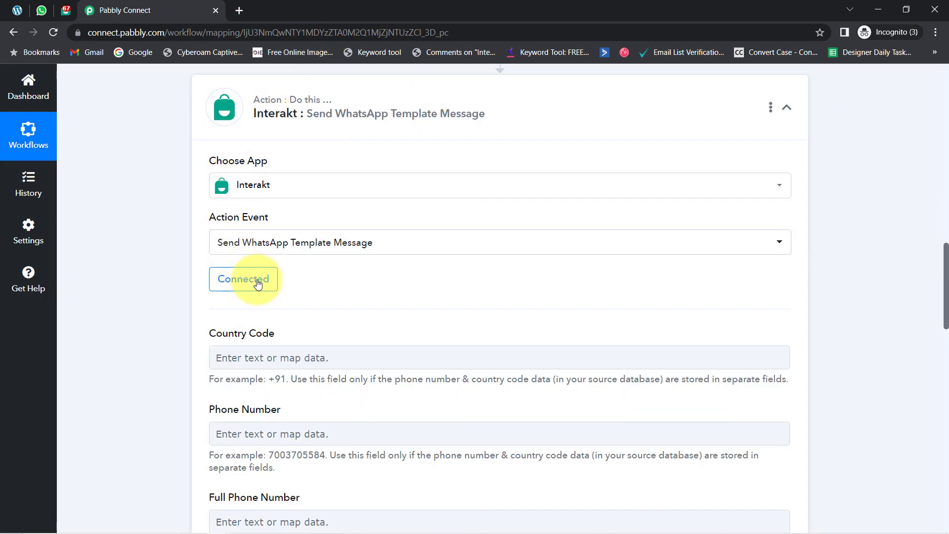
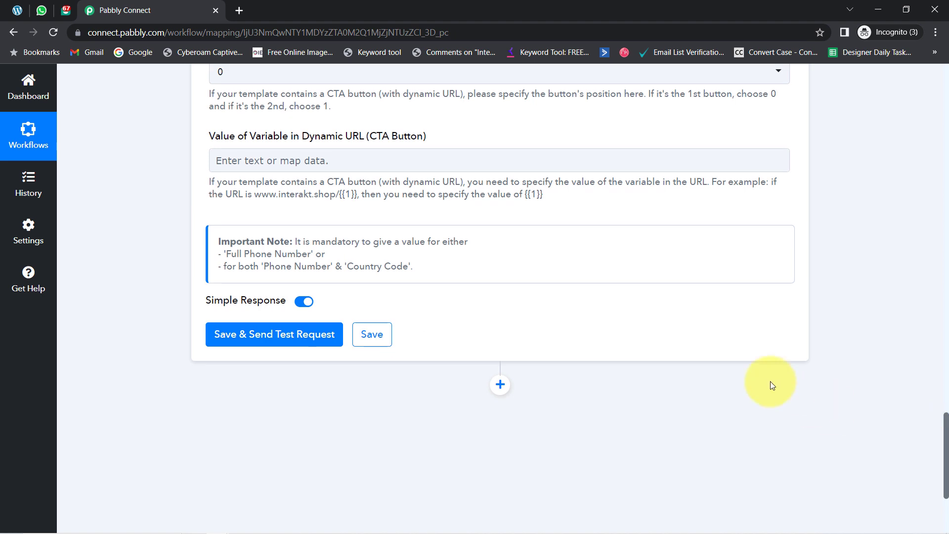
Review the Interakt action's mandatory phone number note and field examples, and compare them with the mobile number format in the Elementor response
drag(310, 242, 464, 242)
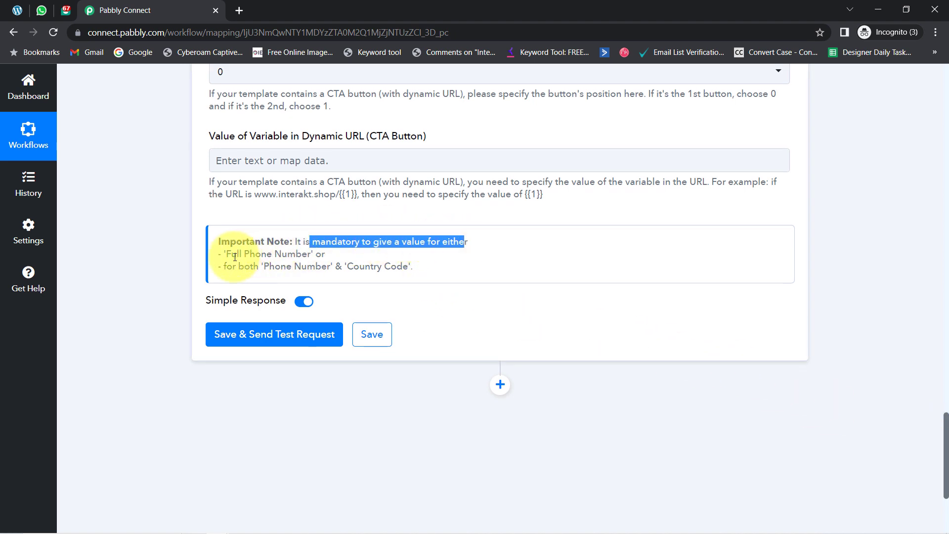
drag(228, 254, 350, 271)
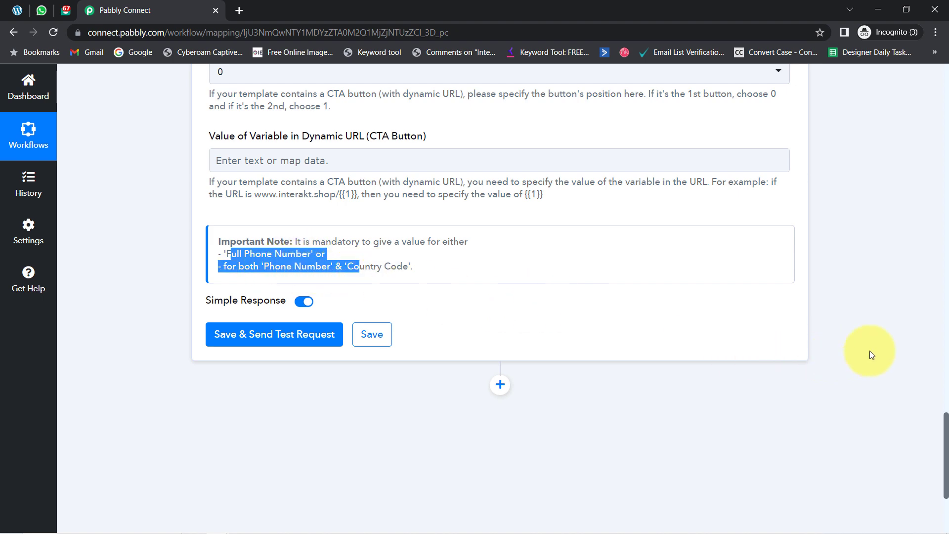
drag(944, 439, 840, 307)
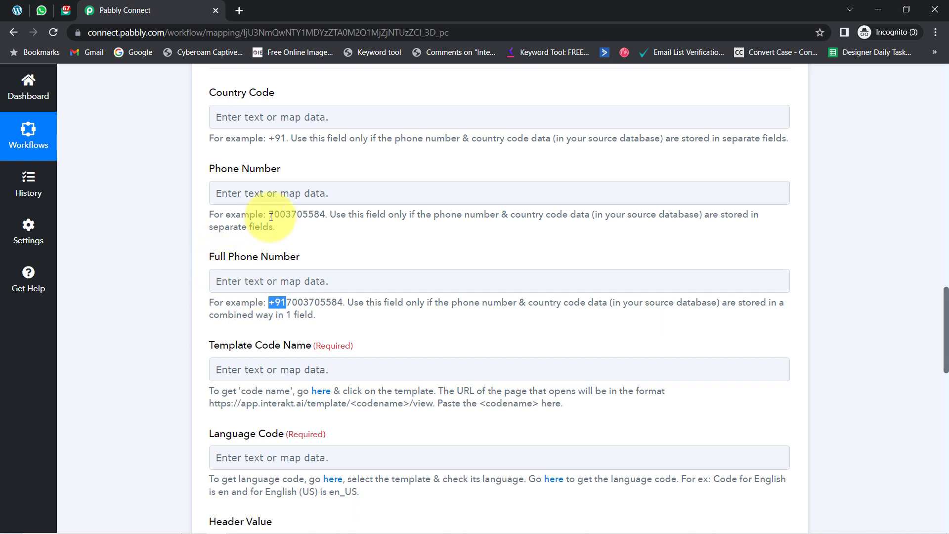
drag(270, 217, 313, 212)
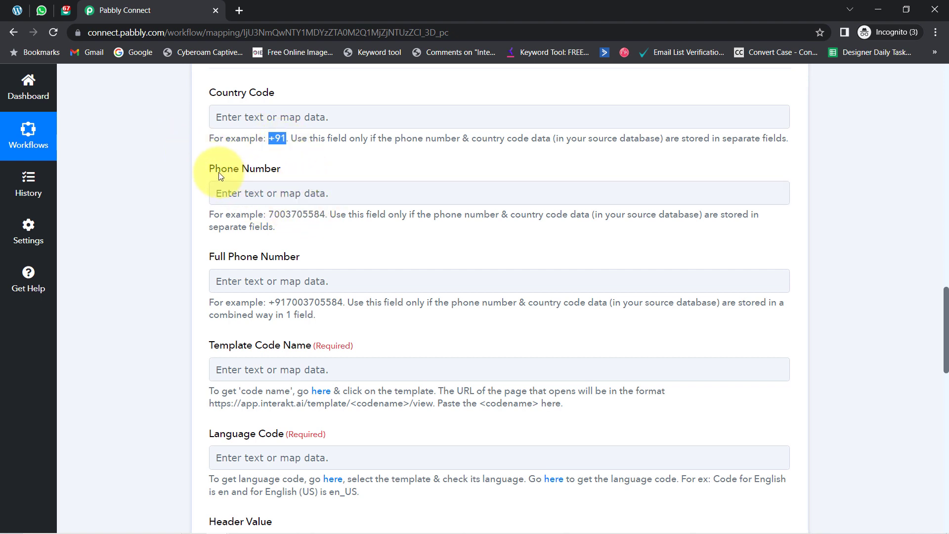
drag(219, 172, 287, 173)
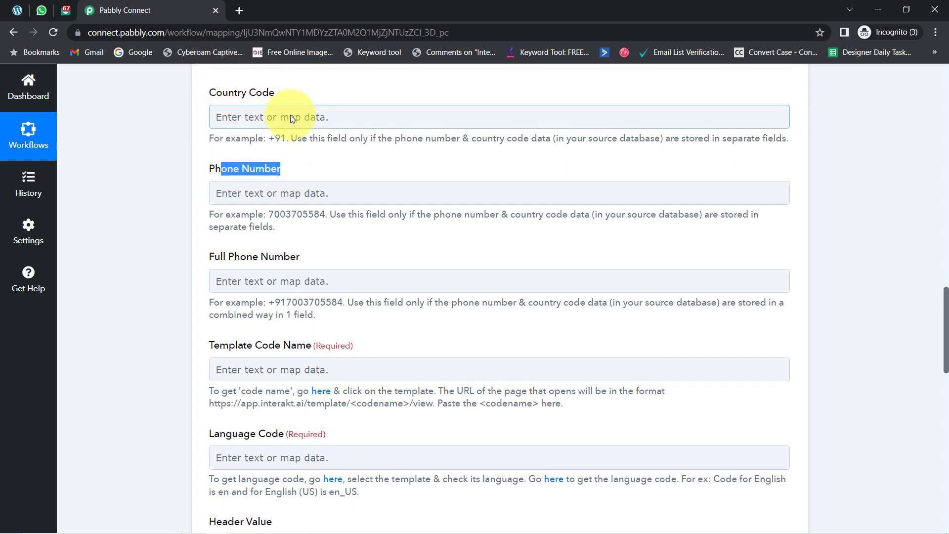
drag(946, 368, 924, 265)
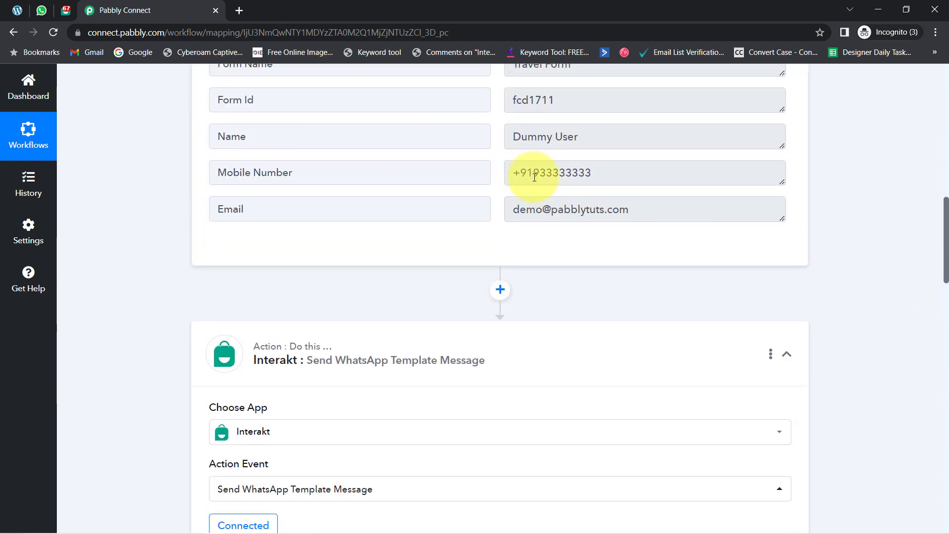
drag(534, 177, 514, 174)
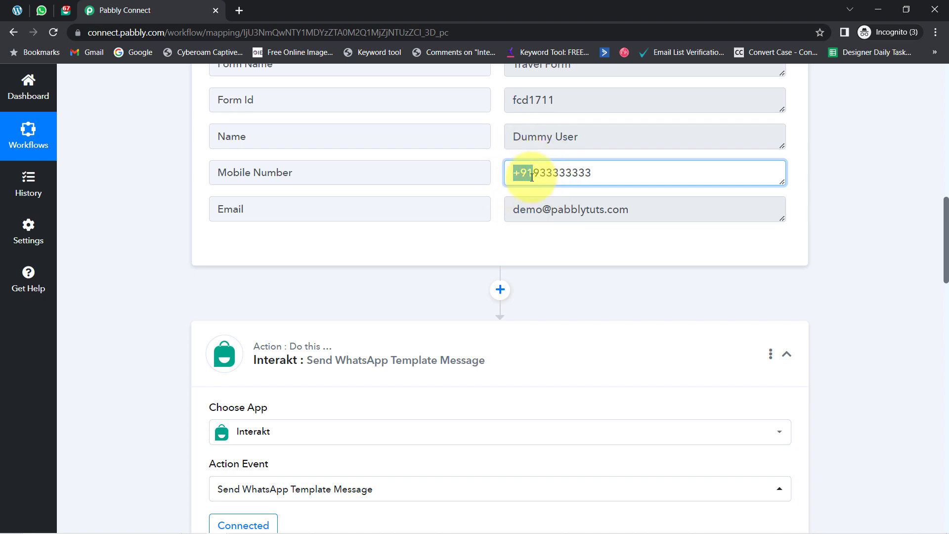
drag(945, 208, 923, 223)
scroll(470, 144, up, 2)
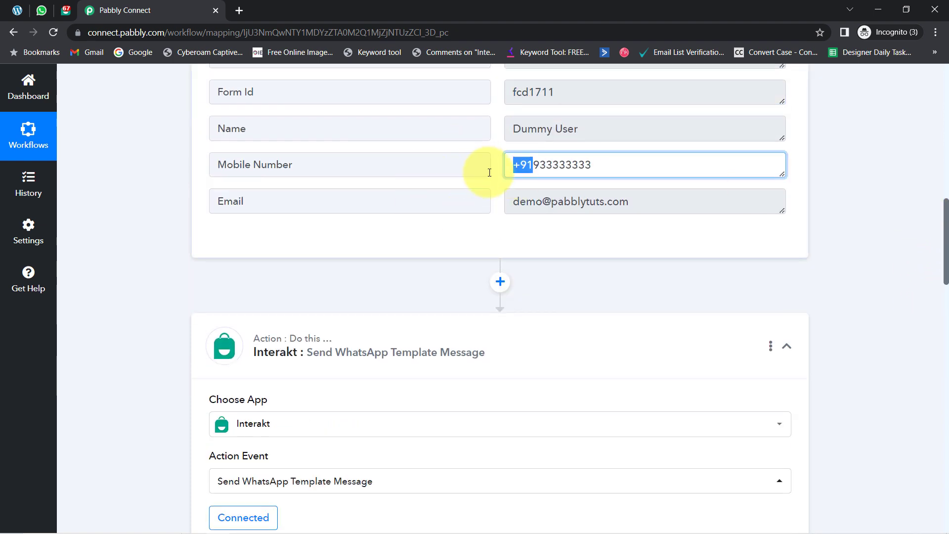
Map the Mobile Number from the Elementor New Form Submission step into the Interakt action's Full Phone Number field
drag(946, 213, 878, 322)
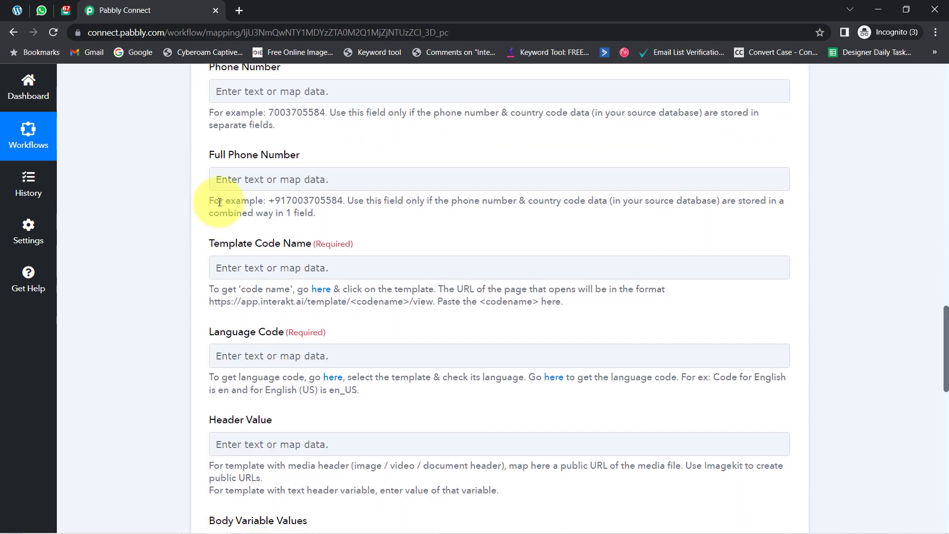
click(224, 180)
click(262, 276)
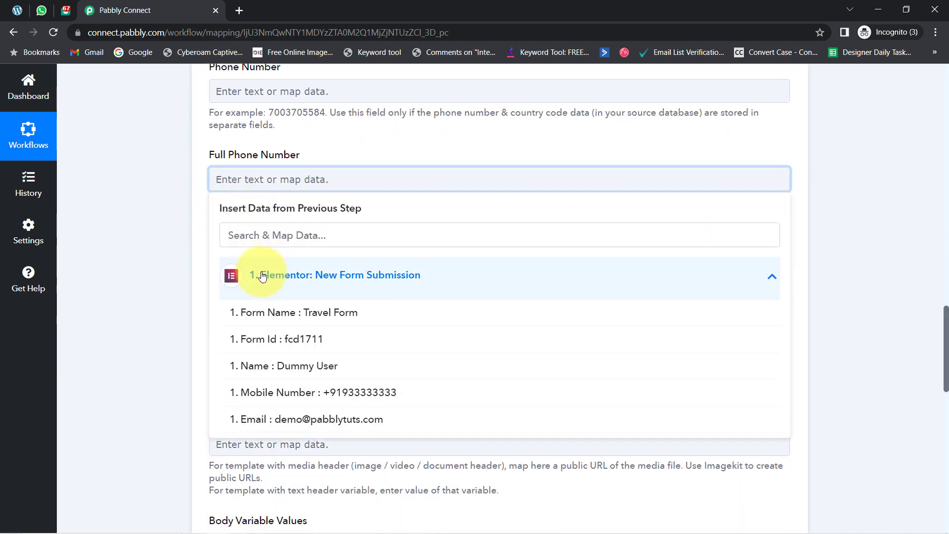
click(129, 182)
click(236, 176)
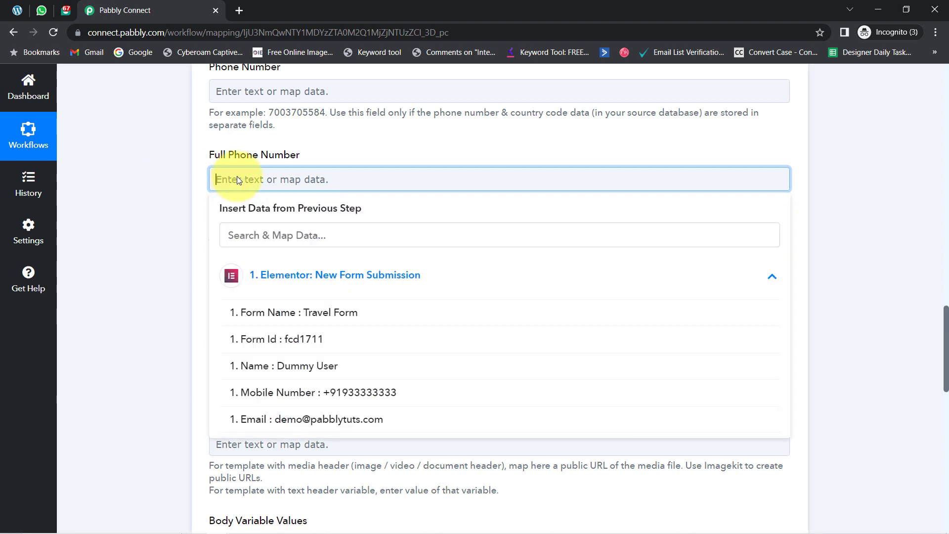
click(313, 393)
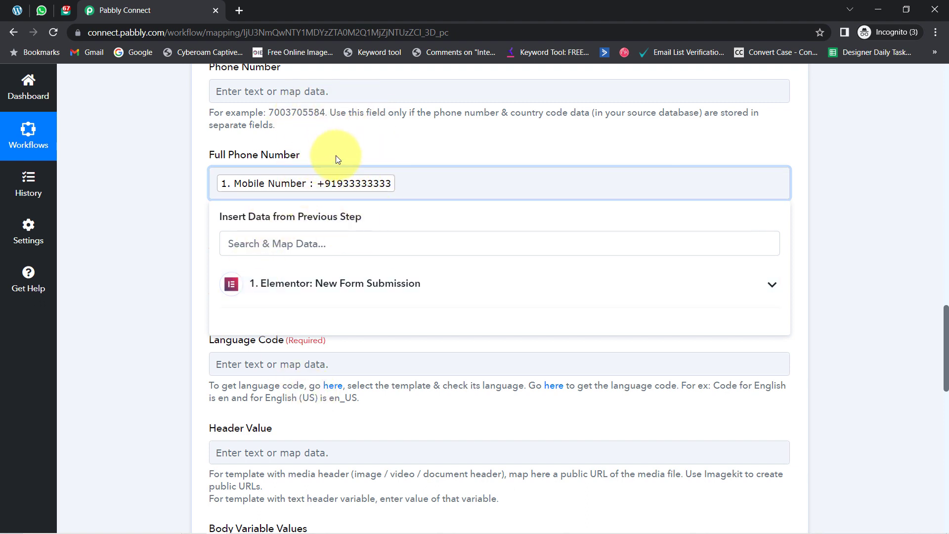
click(119, 212)
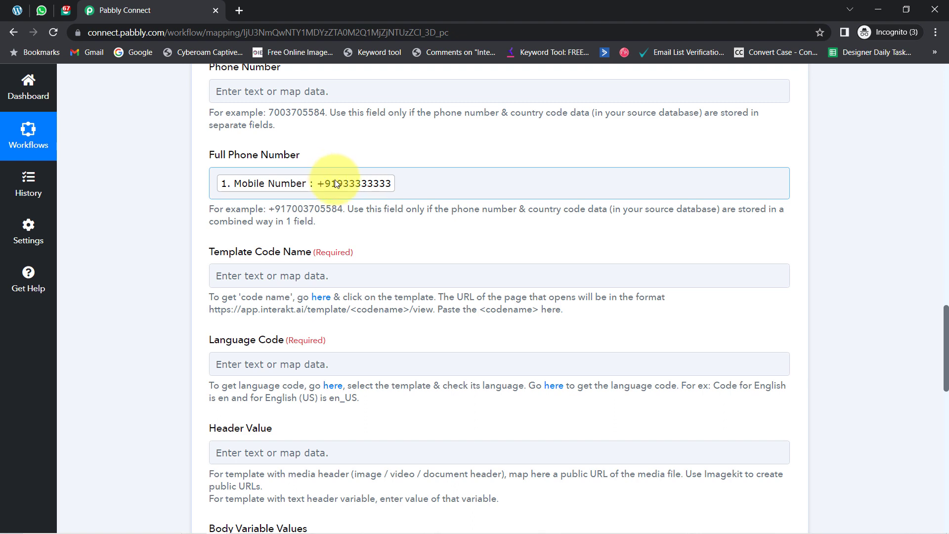
click(415, 183)
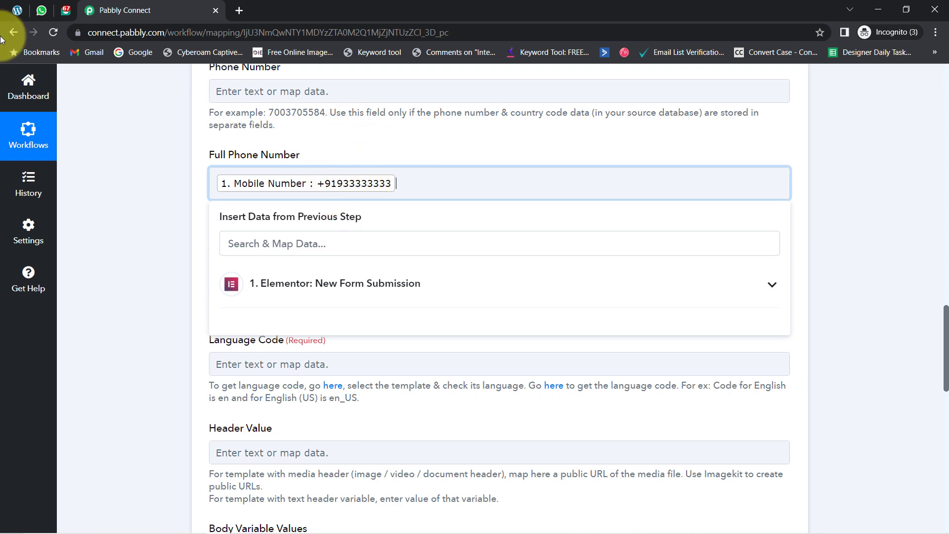
click(14, 16)
click(144, 11)
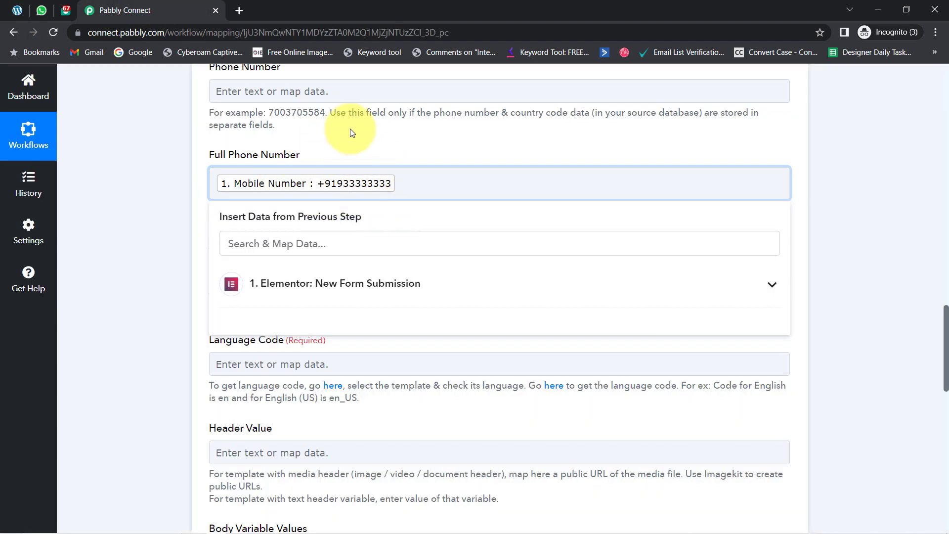
click(124, 227)
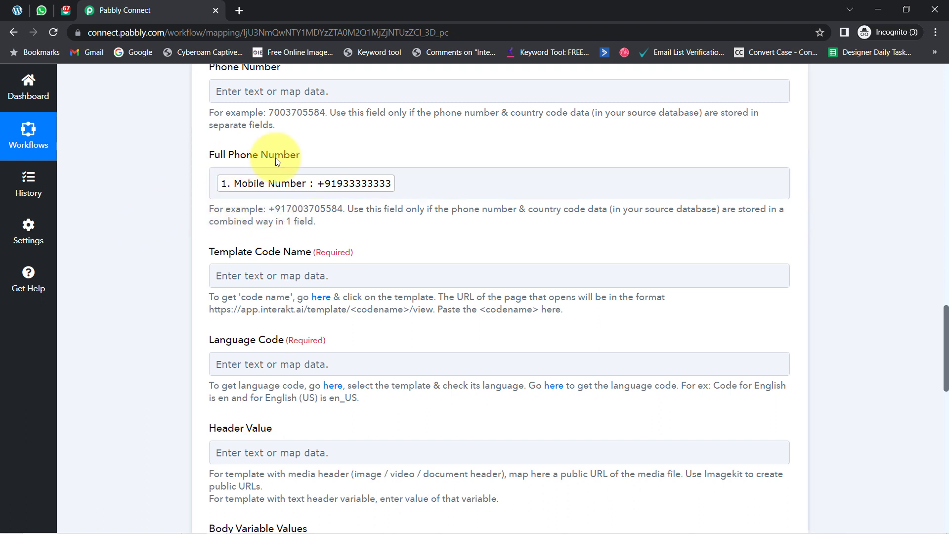
click(311, 183)
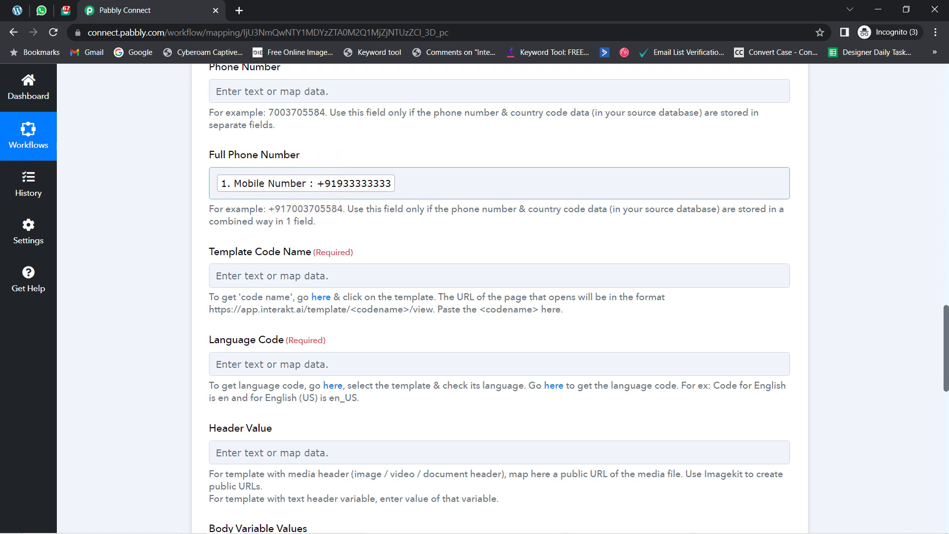
Examine the required Template Code Name field and switch to Interakt's WhatsApp Templates page
click(943, 327)
scroll(947, 326, down, 2)
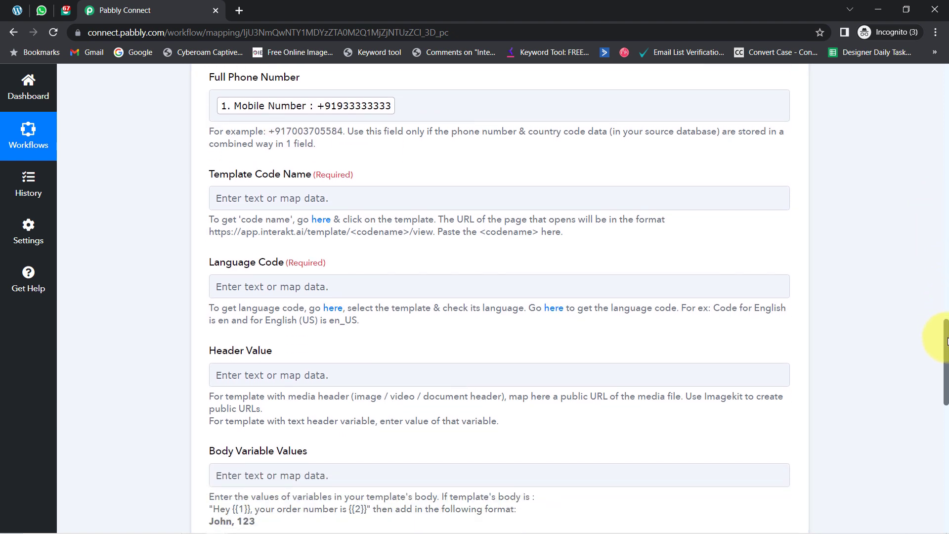
drag(223, 177, 295, 183)
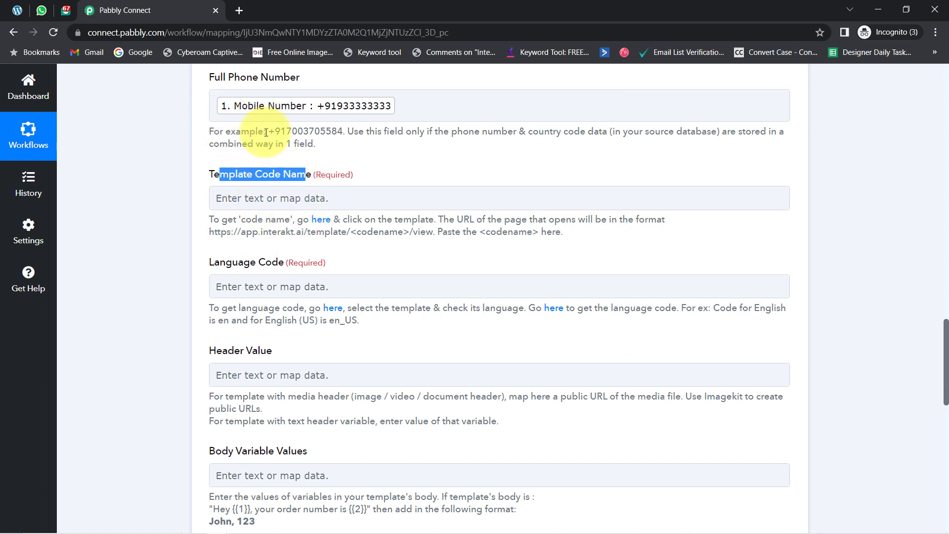
click(245, 178)
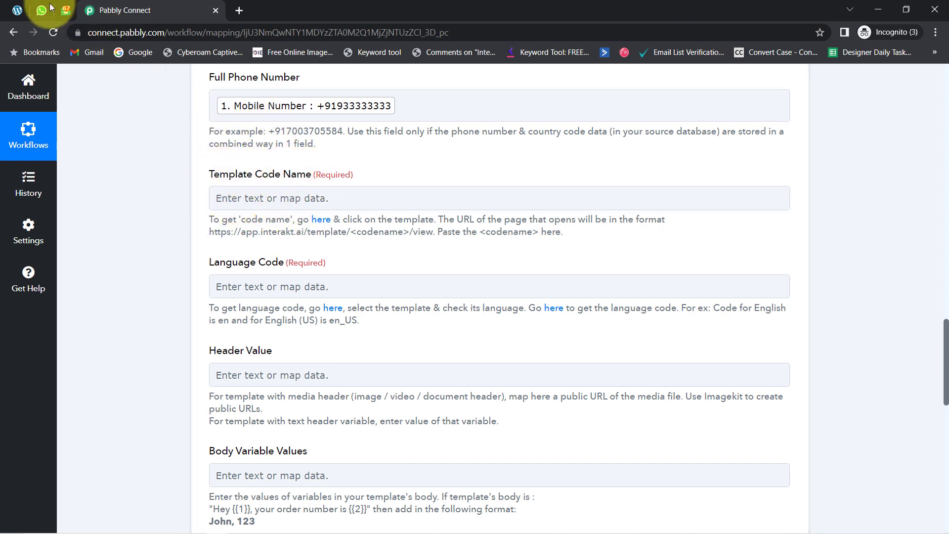
click(68, 9)
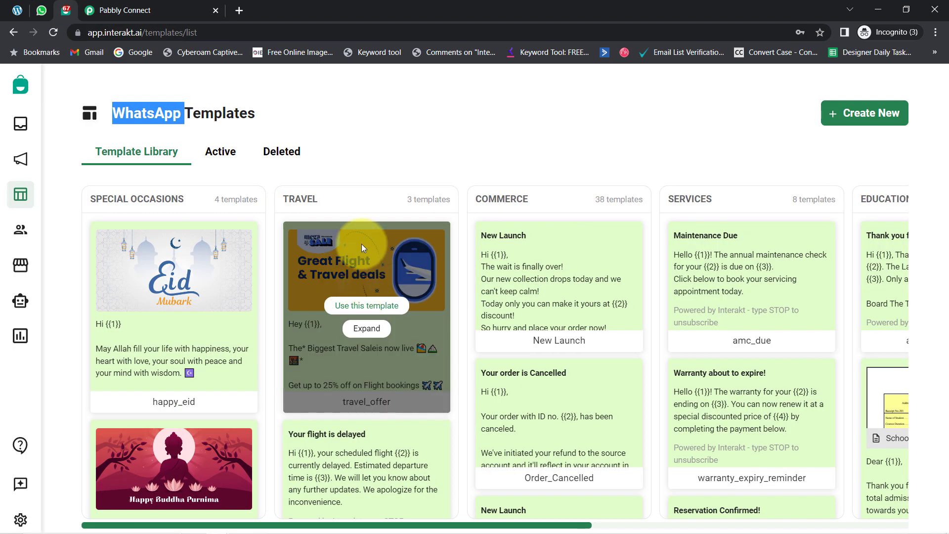
click(227, 117)
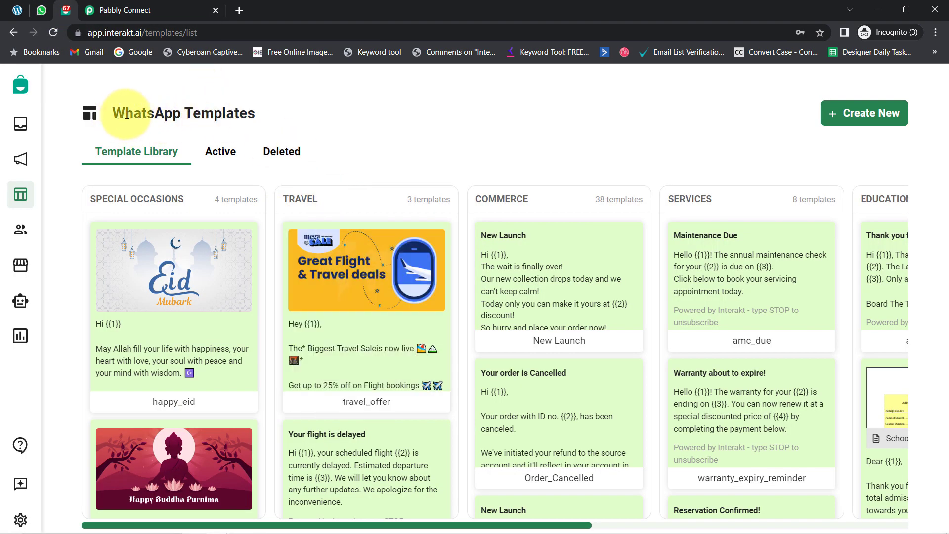
drag(108, 113, 187, 114)
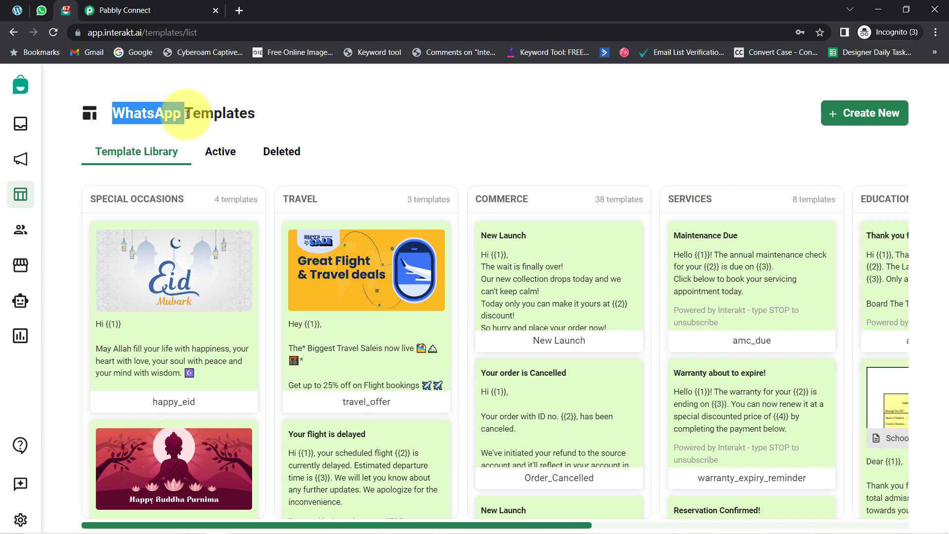
drag(256, 116, 122, 105)
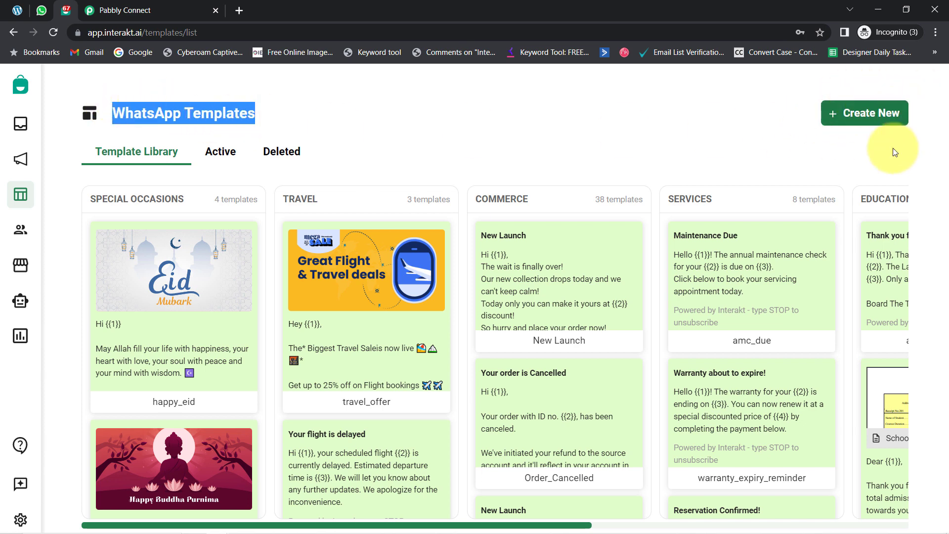
click(844, 112)
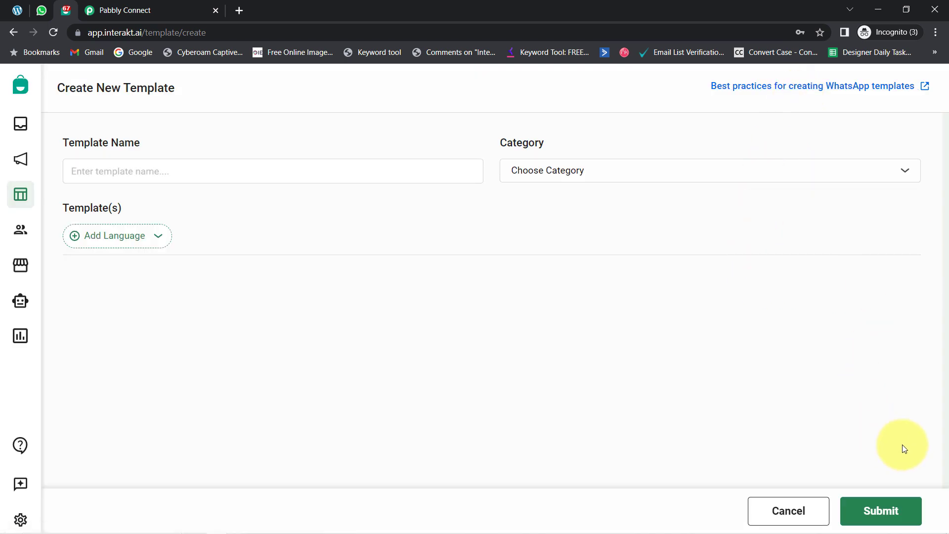
click(902, 503)
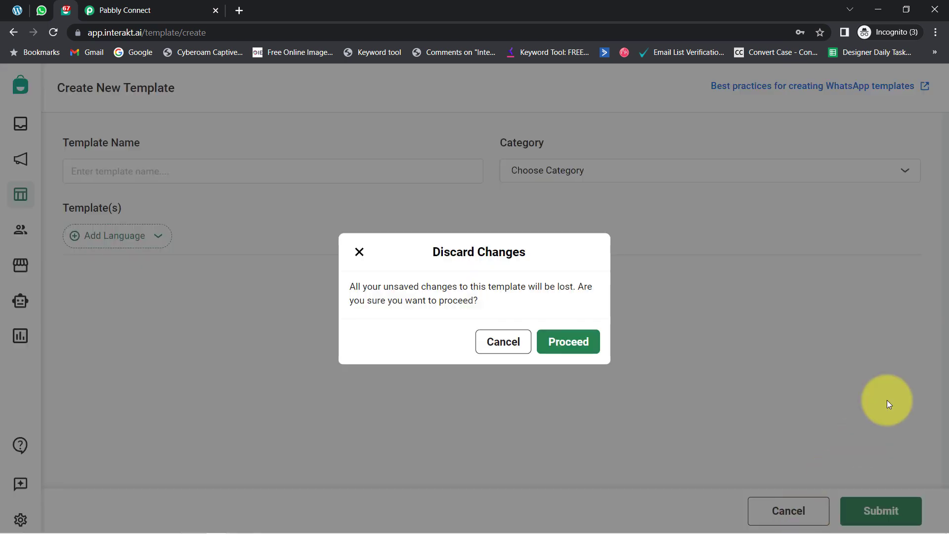
click(594, 344)
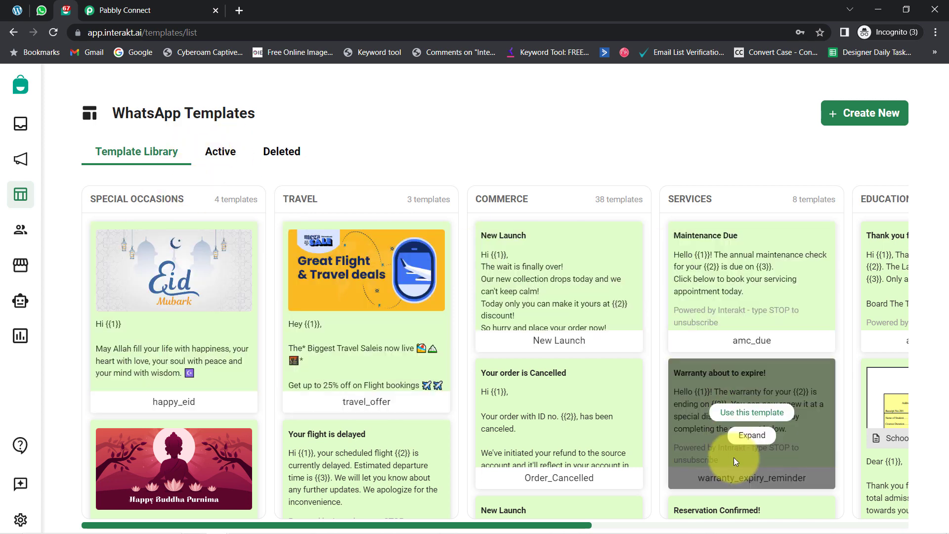
Open the list of active WhatsApp templates in Interakt and browse its entries
mouse_move(288, 456)
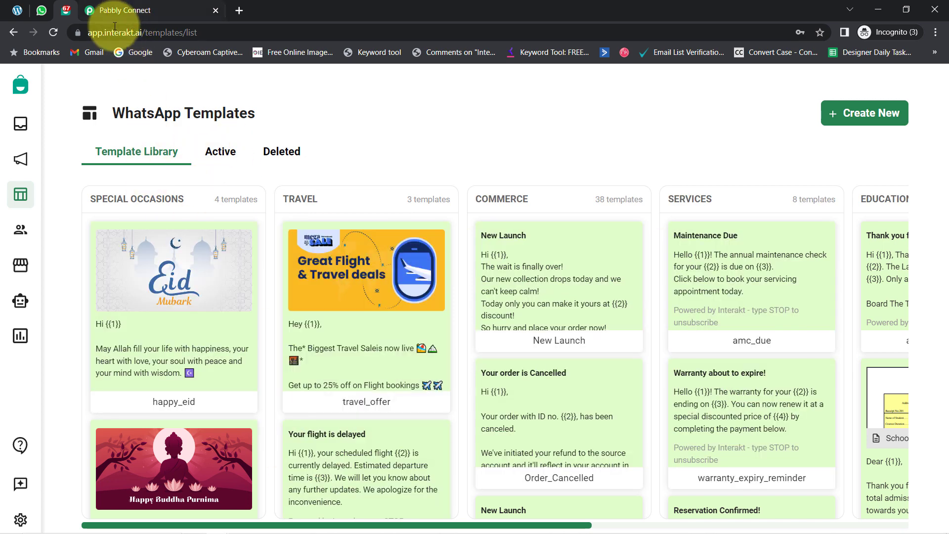
click(115, 31)
double_click(115, 31)
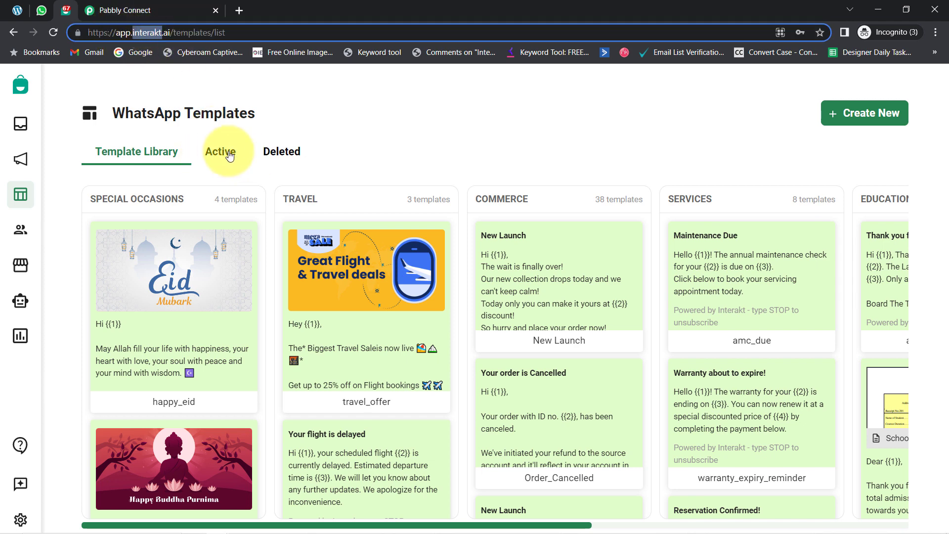
click(215, 159)
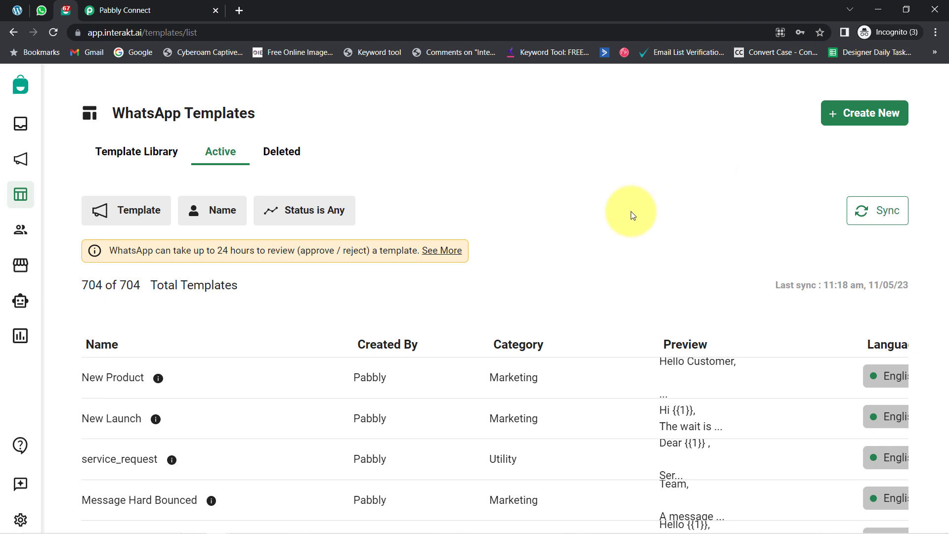
scroll(624, 211, down, 3)
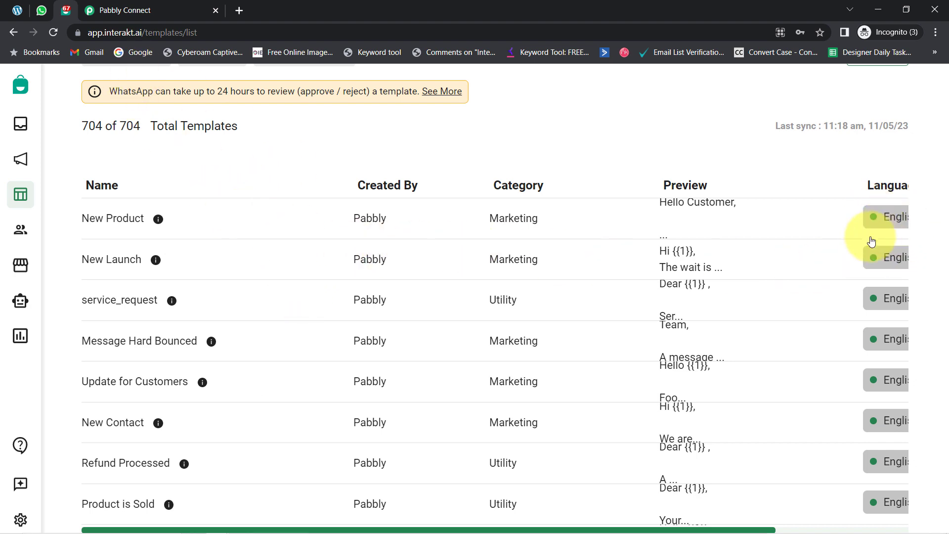
Examine the status filter choices of the WhatsApp template list without changing the filter
scroll(494, 247, up, 2)
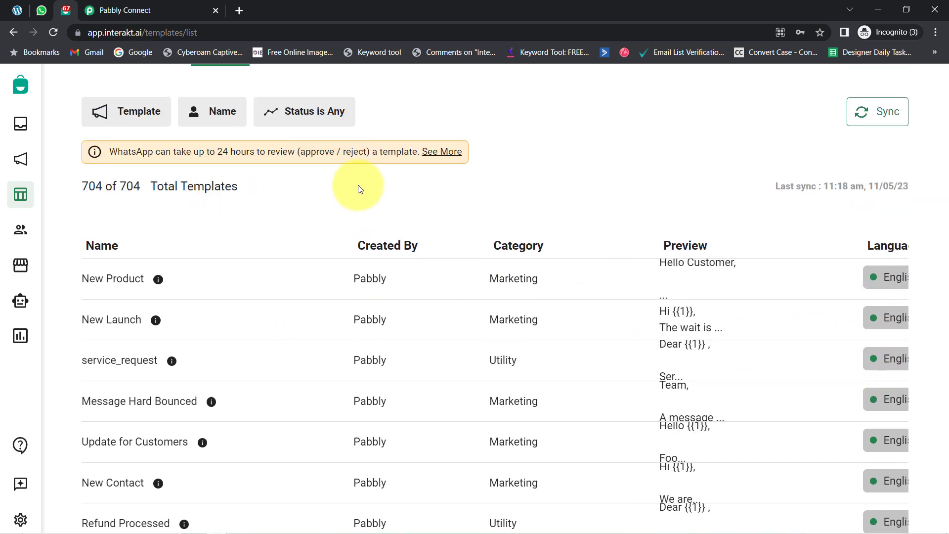
click(272, 110)
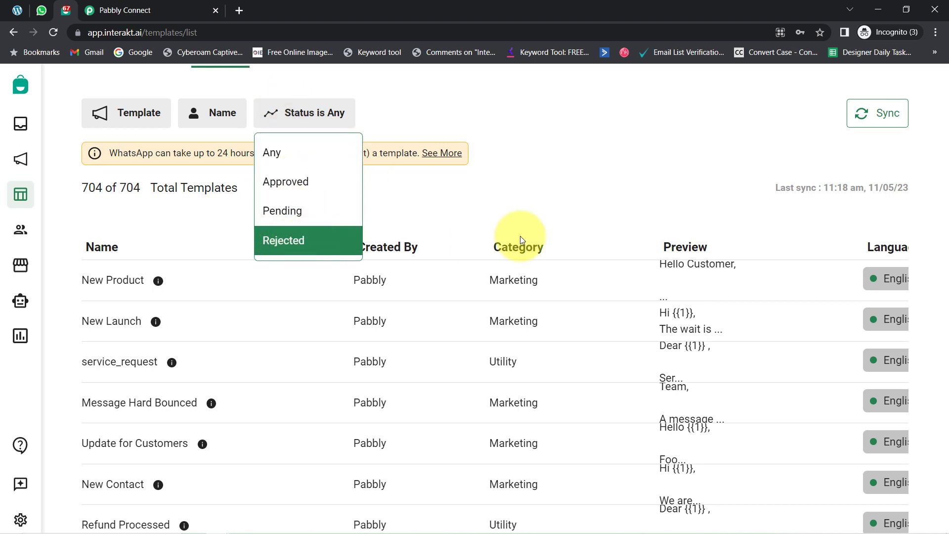
click(625, 207)
Find the General Brochure Template in the WhatsApp template list and open it
scroll(824, 379, down, 15)
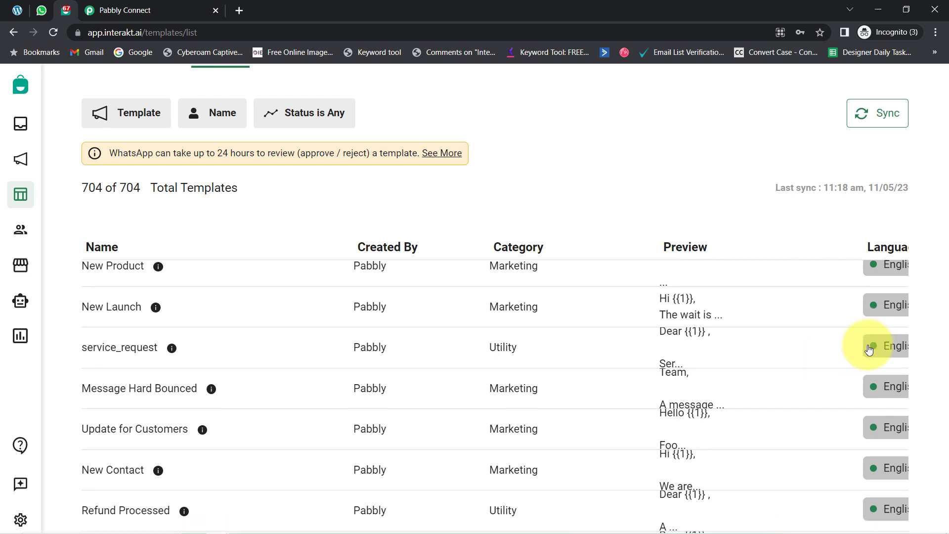
scroll(851, 409, up, 5)
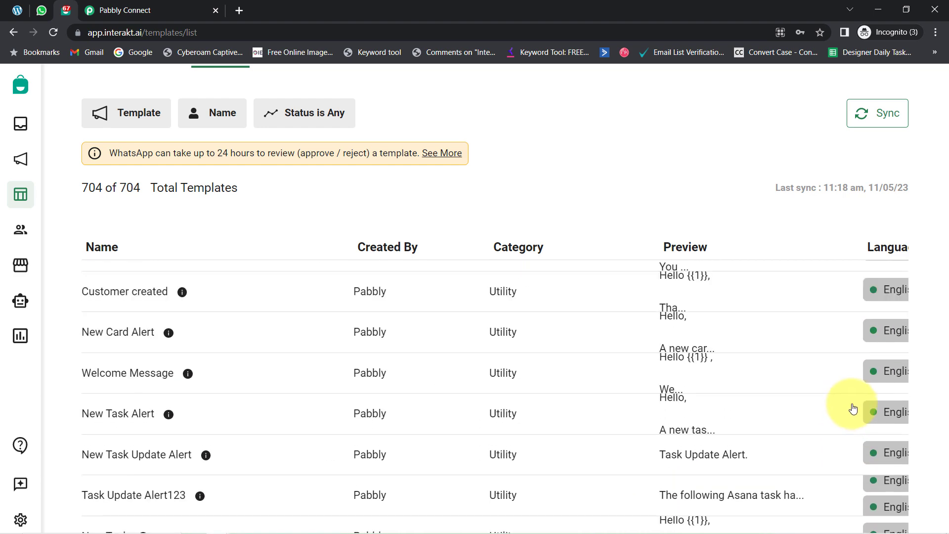
scroll(860, 376, down, 10)
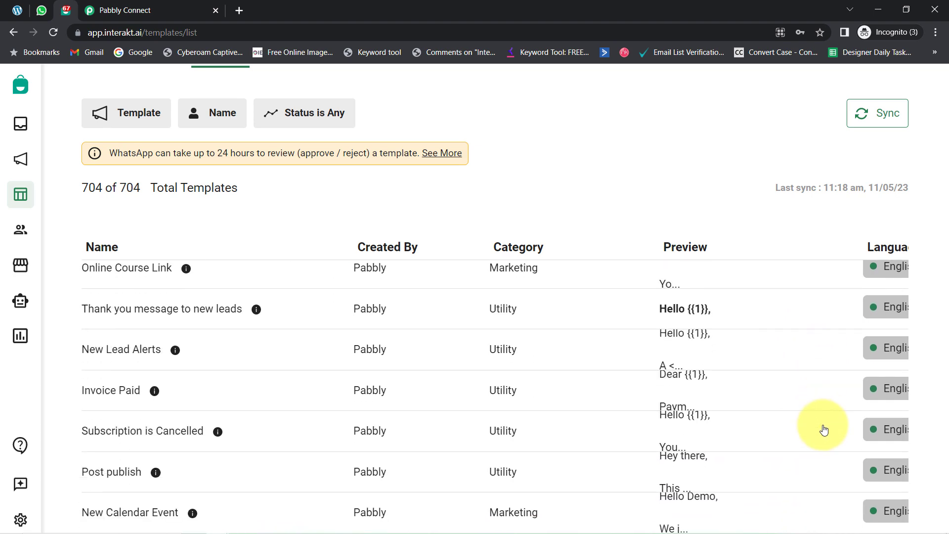
scroll(824, 429, down, 5)
scroll(824, 428, up, 6)
scroll(824, 426, up, 10)
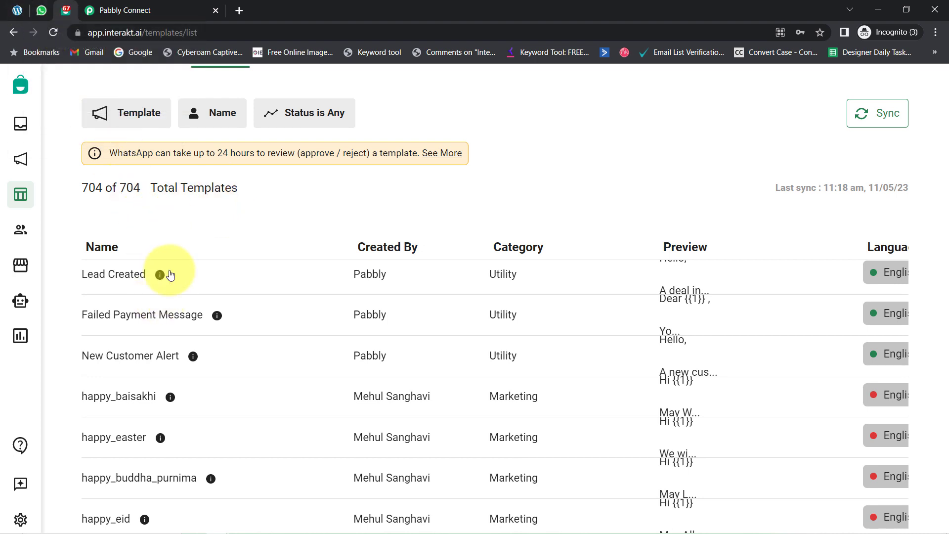
scroll(174, 311, down, 3)
scroll(169, 395, down, 12)
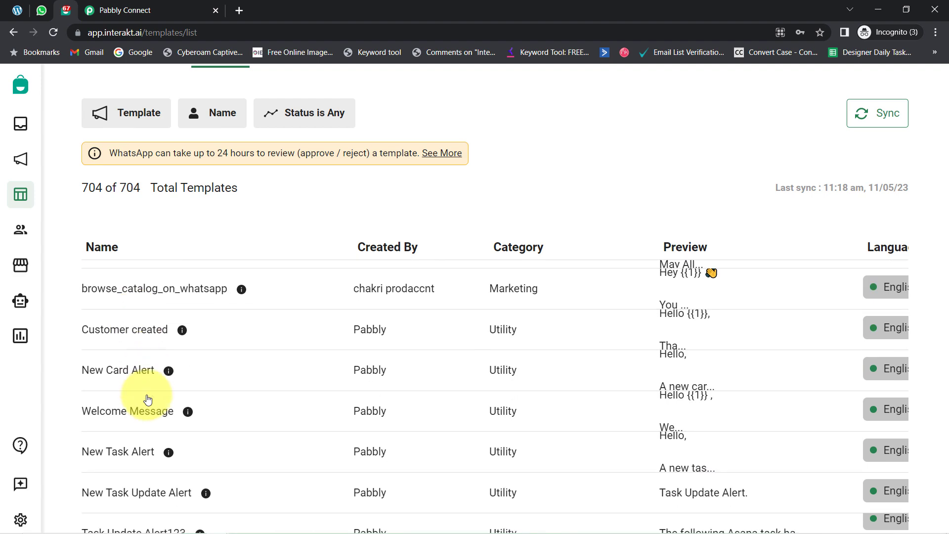
scroll(168, 419, down, 4)
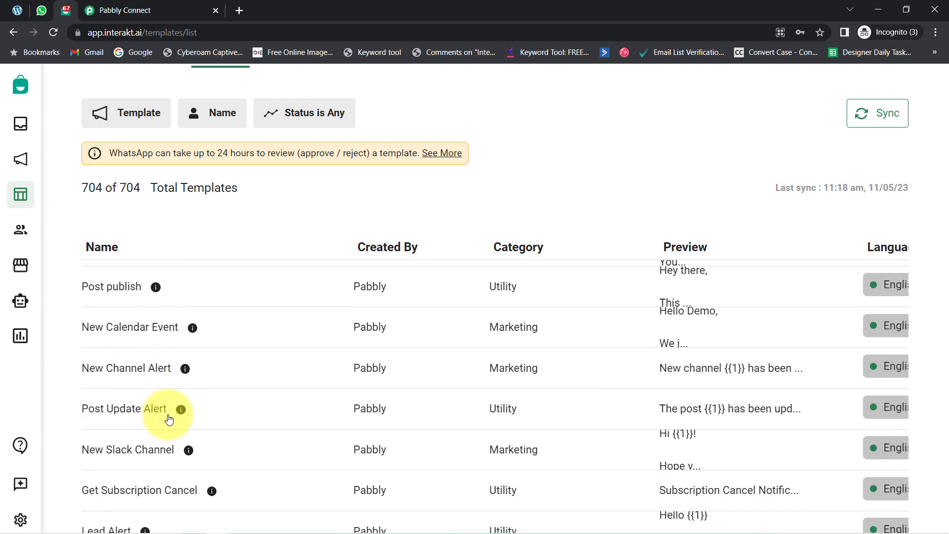
scroll(169, 419, down, 5)
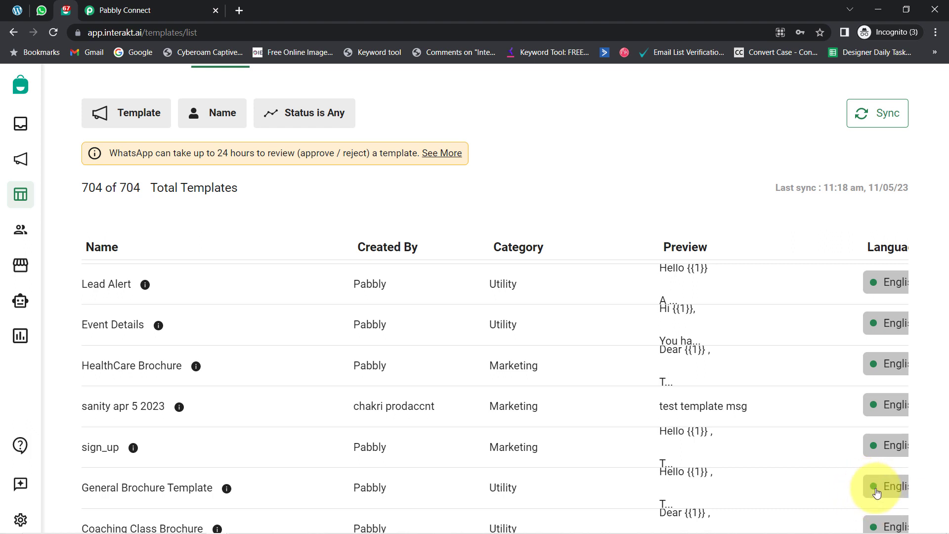
click(158, 490)
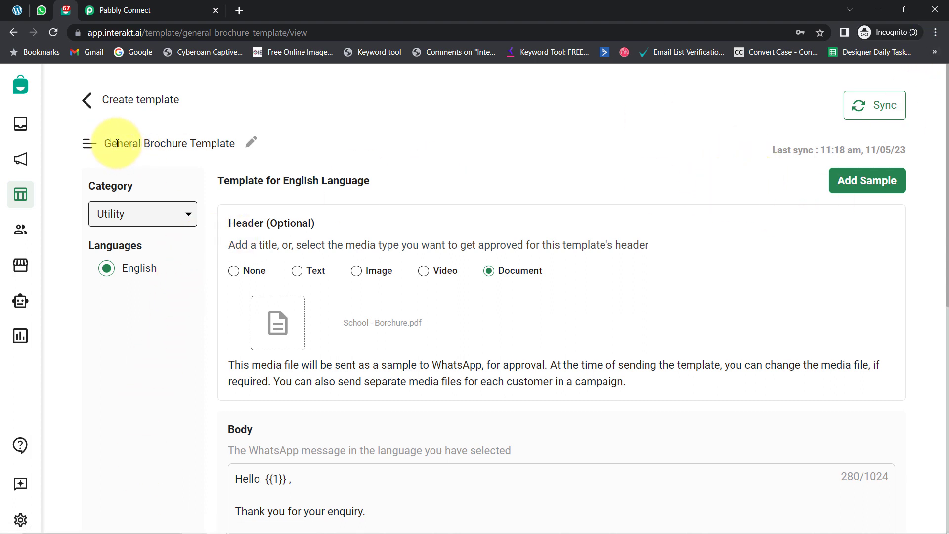
Examine the template's name and document header, and compare them with the received WhatsApp brochure message and the Pabbly Connect action fields
drag(117, 144, 220, 150)
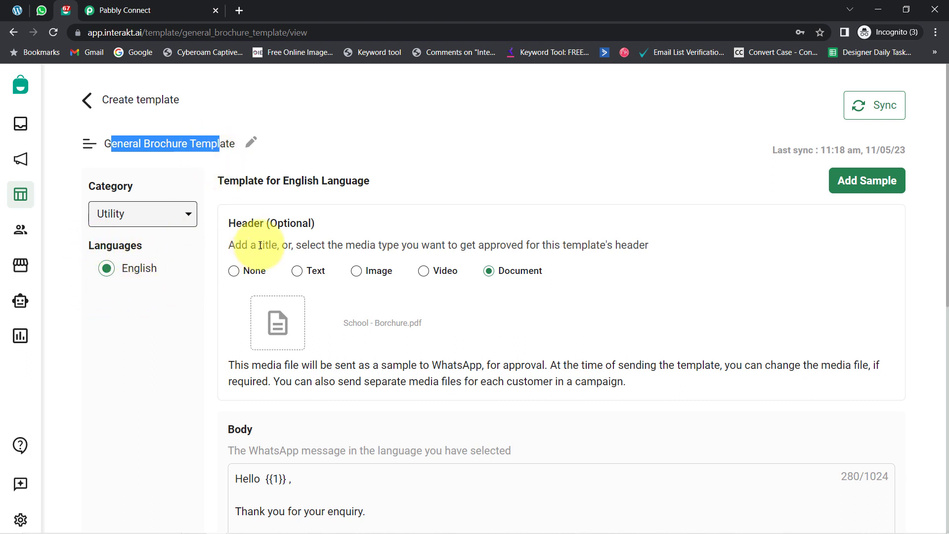
drag(236, 222, 267, 224)
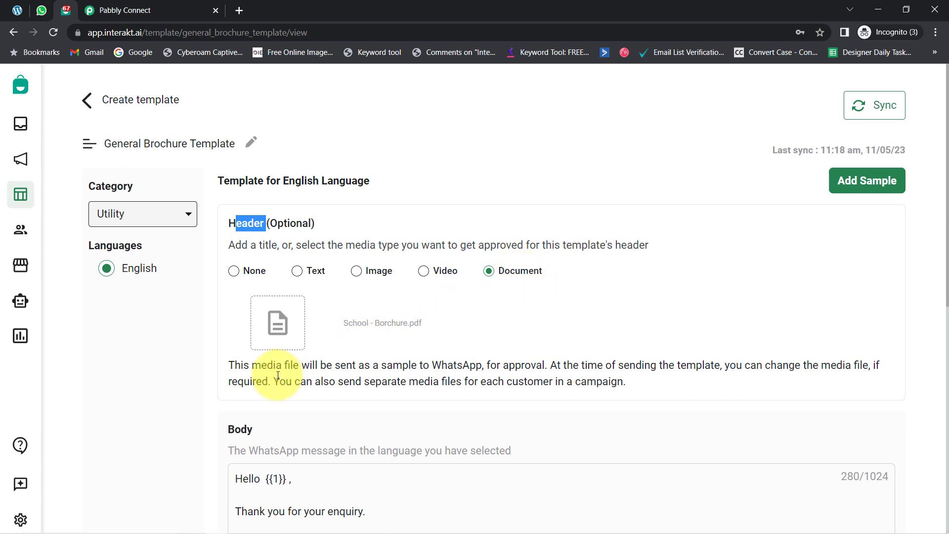
click(39, 8)
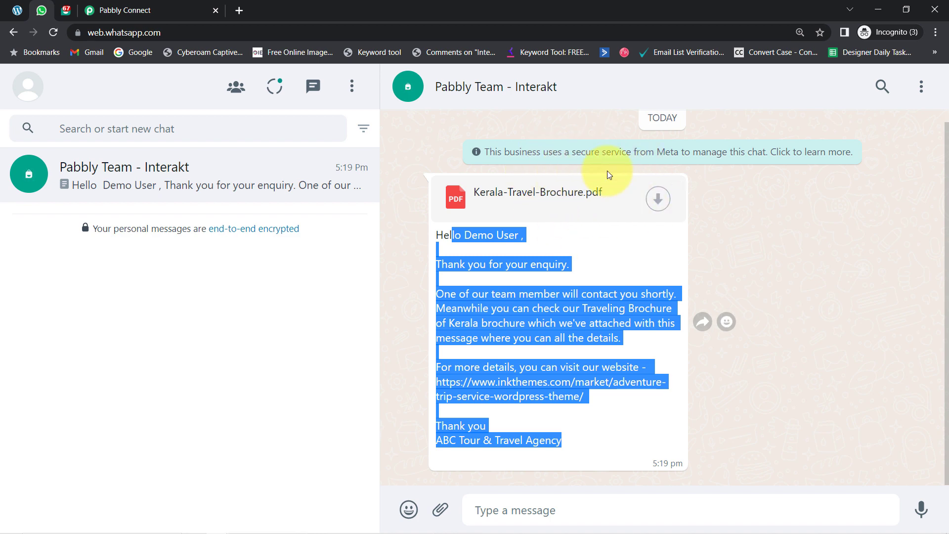
click(116, 9)
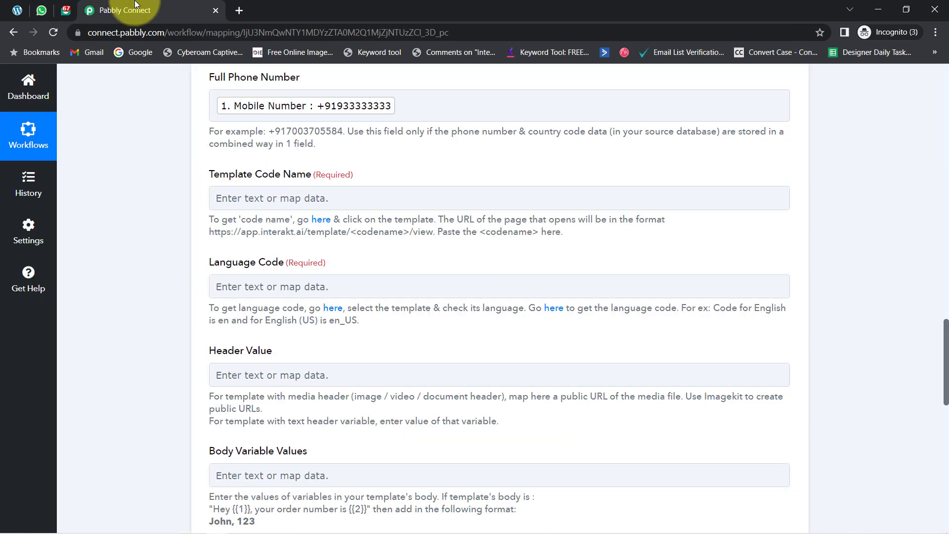
click(65, 10)
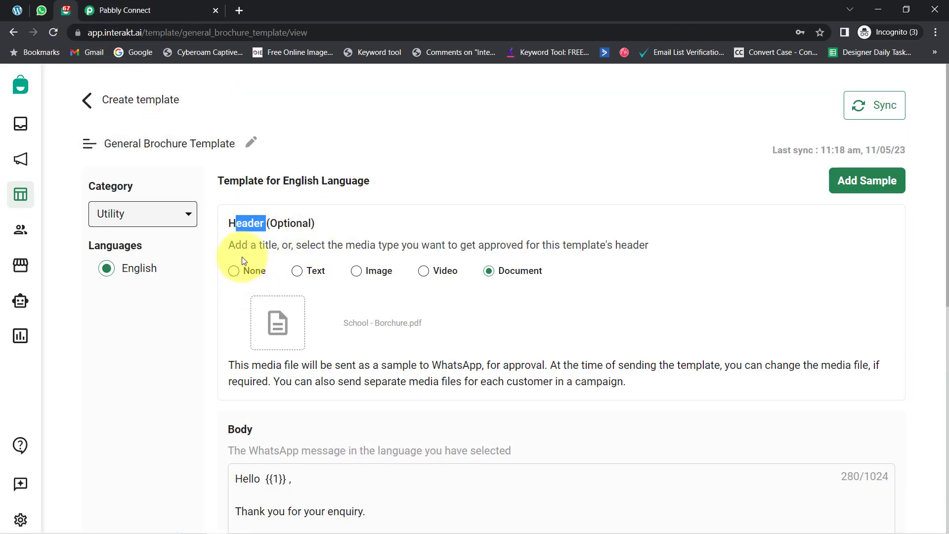
click(179, 331)
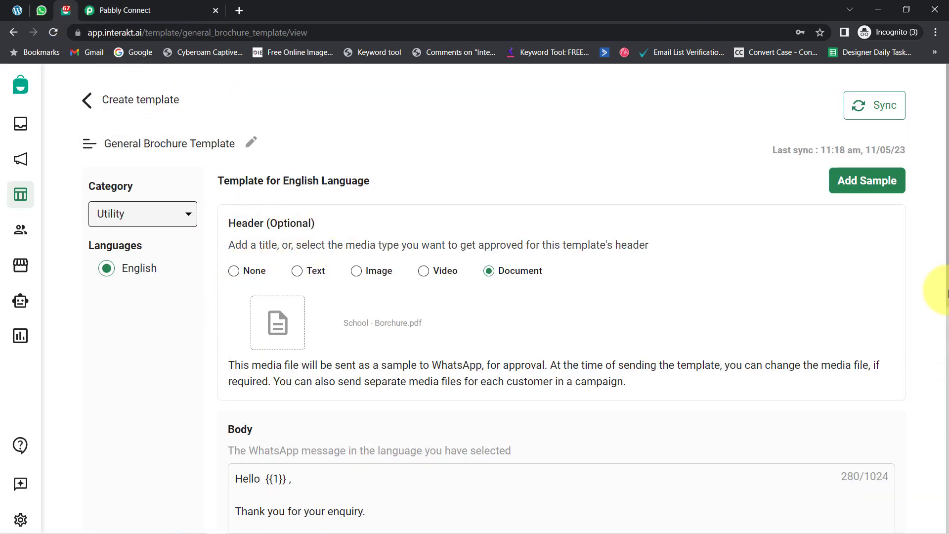
Review the full body message of the General Brochure Template, from the greeting to the sign-off
scroll(214, 388, down, 5)
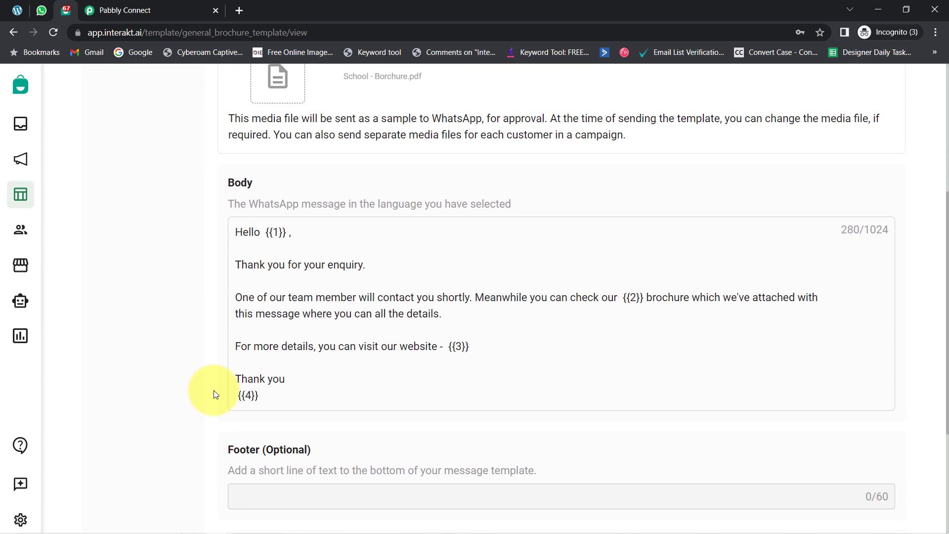
drag(243, 232, 284, 393)
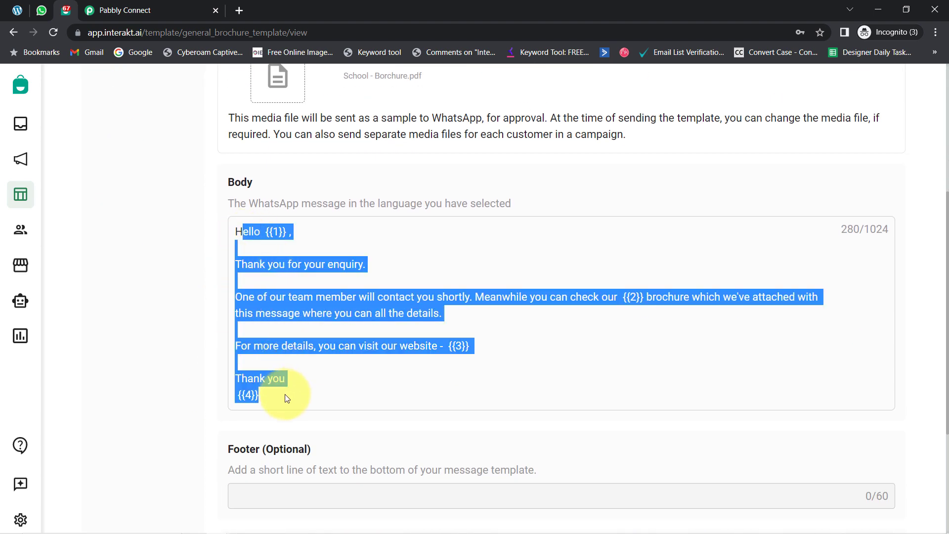
click(282, 395)
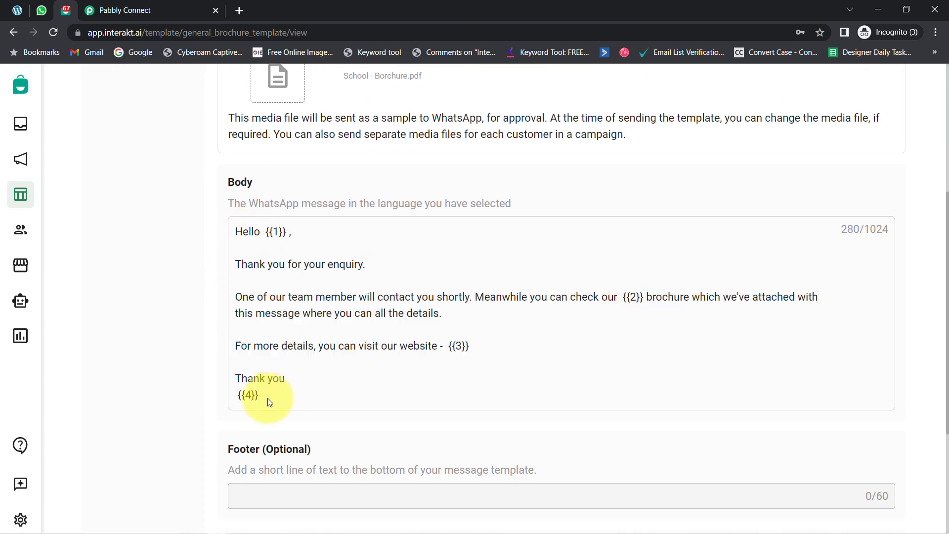
drag(267, 399, 291, 399)
click(156, 257)
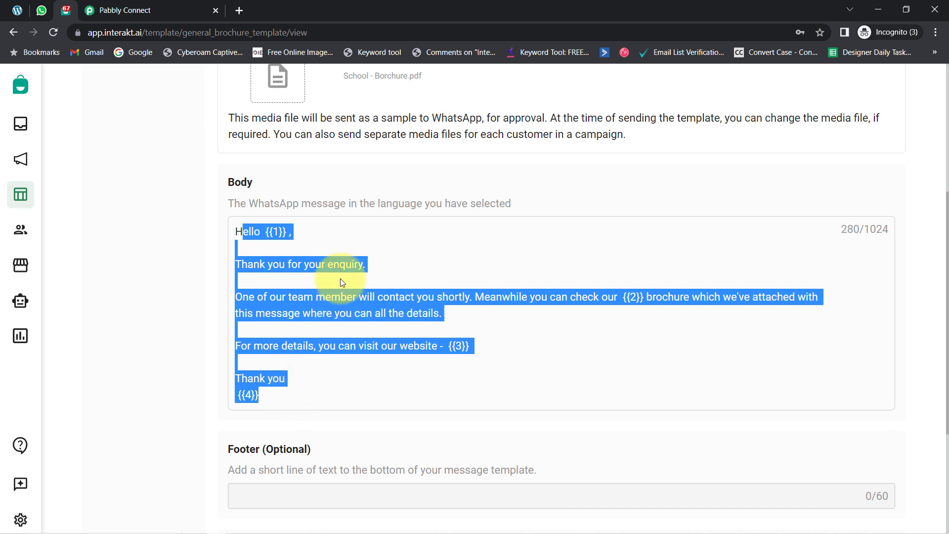
Examine the variables {{1}}, {{2}} and {{3}} in the template body and the code name in the page URL
click(248, 233)
drag(261, 228, 298, 234)
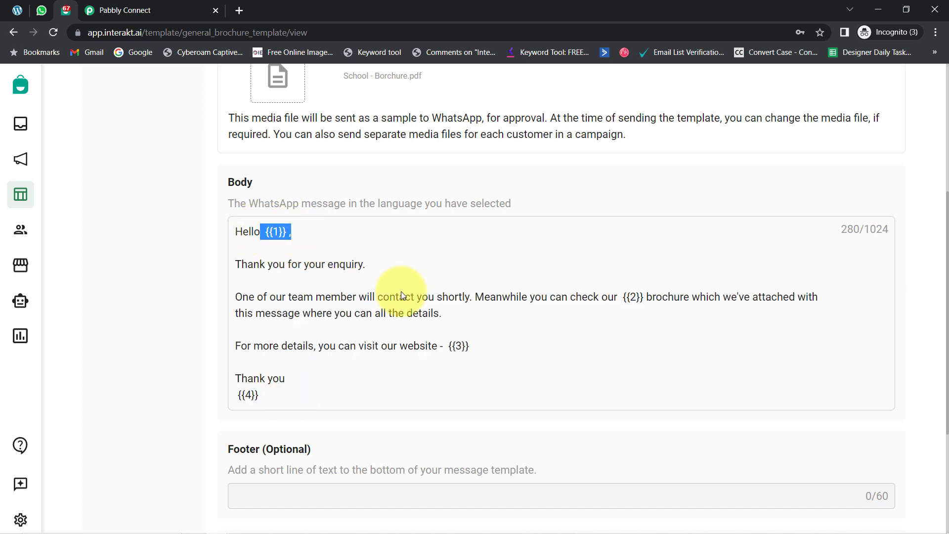
drag(443, 346, 461, 347)
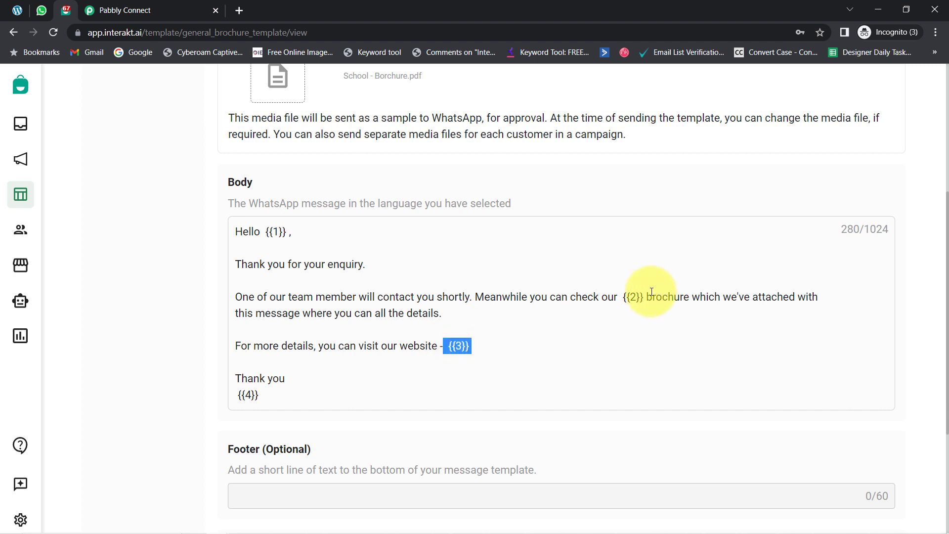
drag(618, 298, 644, 299)
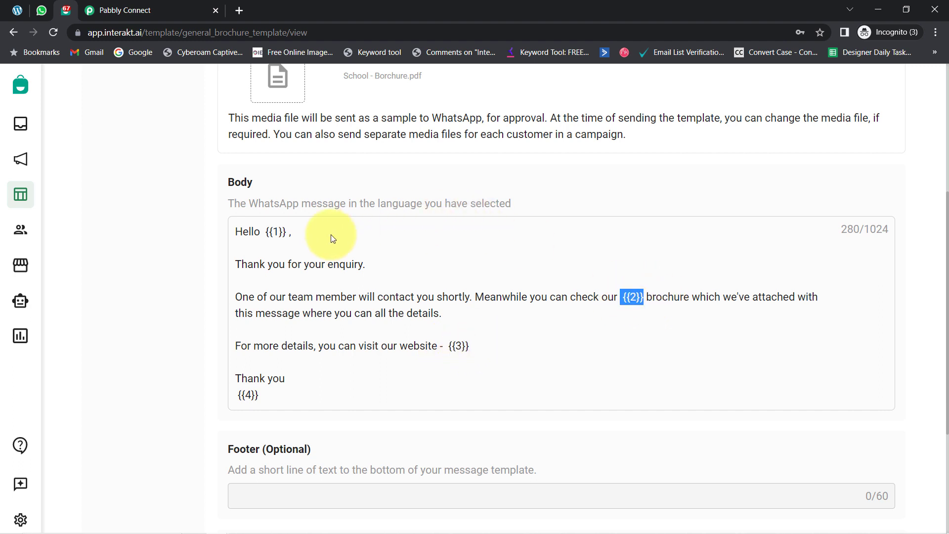
click(275, 230)
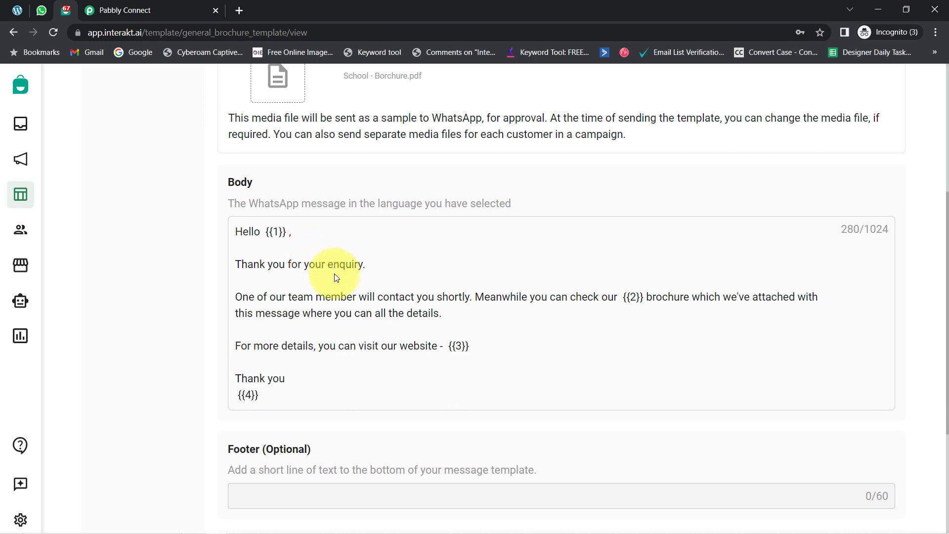
drag(262, 231, 296, 233)
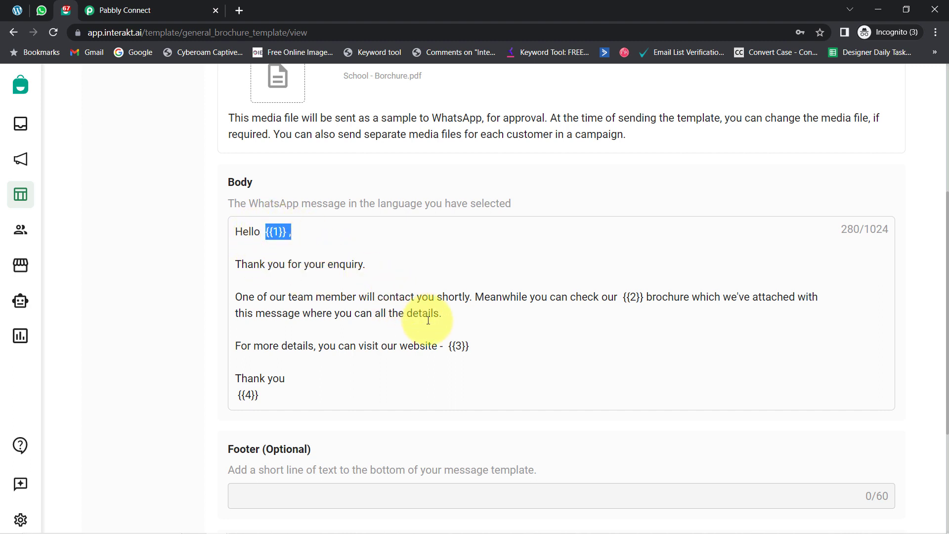
drag(443, 346, 526, 344)
drag(619, 297, 667, 297)
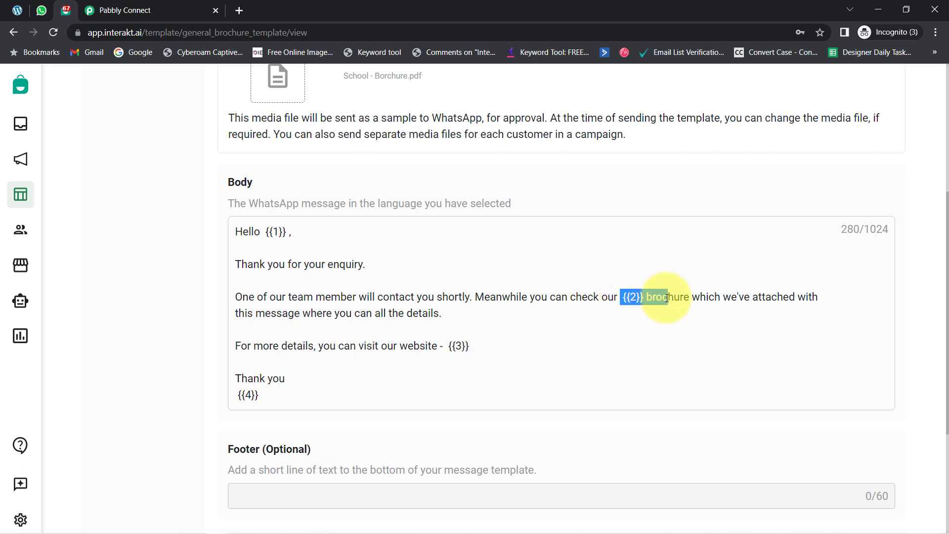
double_click(294, 32)
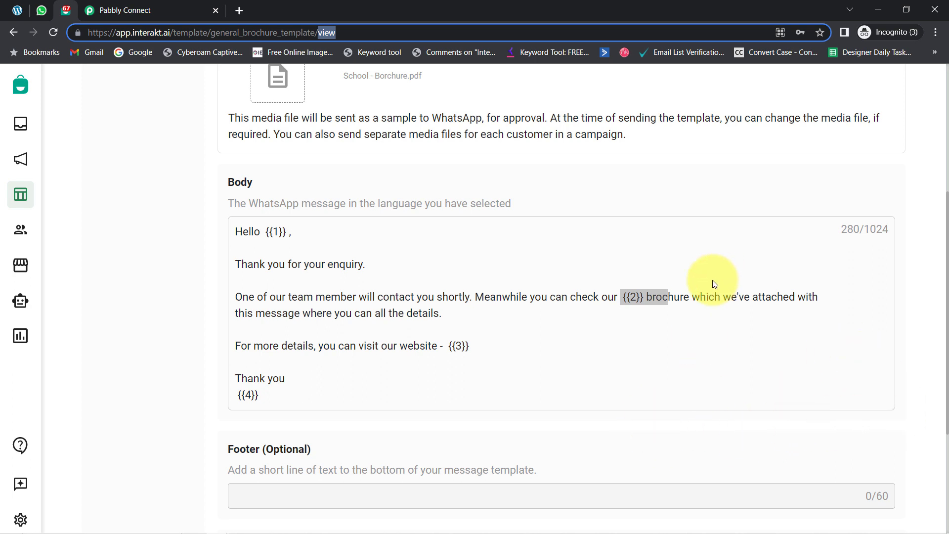
click(688, 301)
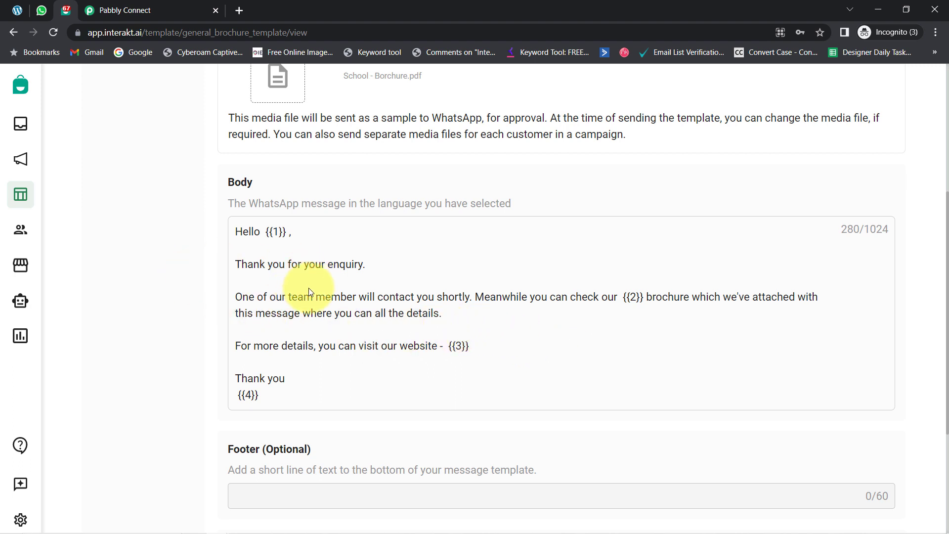
Read the template body line by line, checking the greeting, enquiry thanks, brochure text, website variable {{3}} and closing variable {{4}}
double_click(245, 233)
click(269, 231)
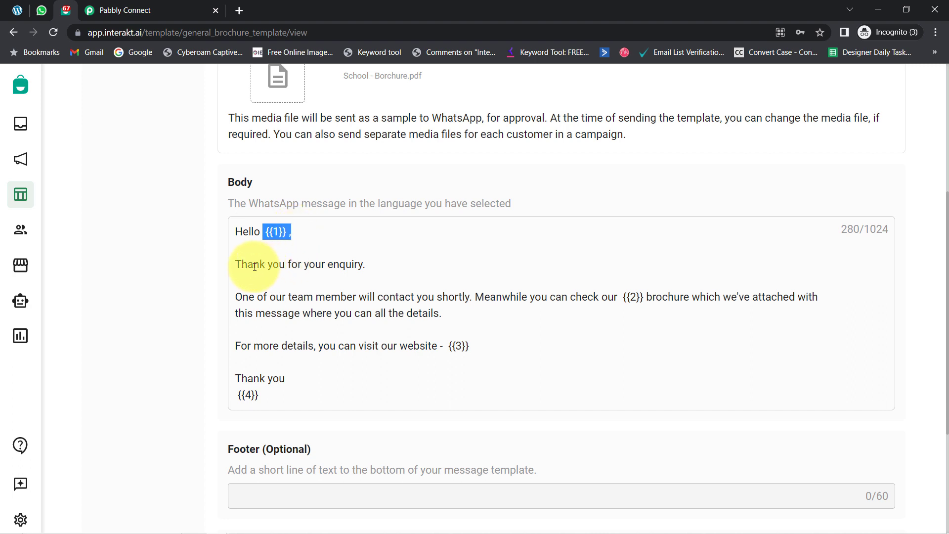
drag(253, 264, 364, 265)
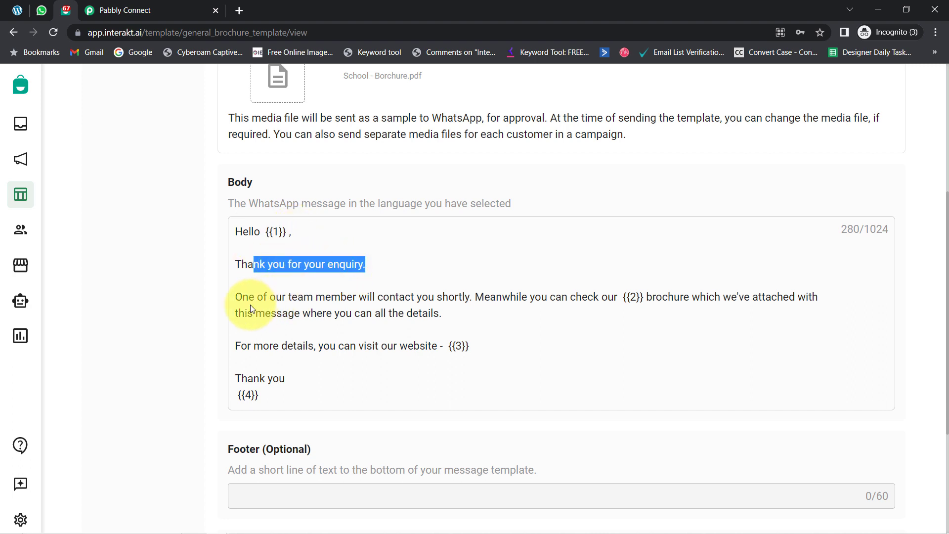
drag(254, 296, 433, 318)
click(643, 296)
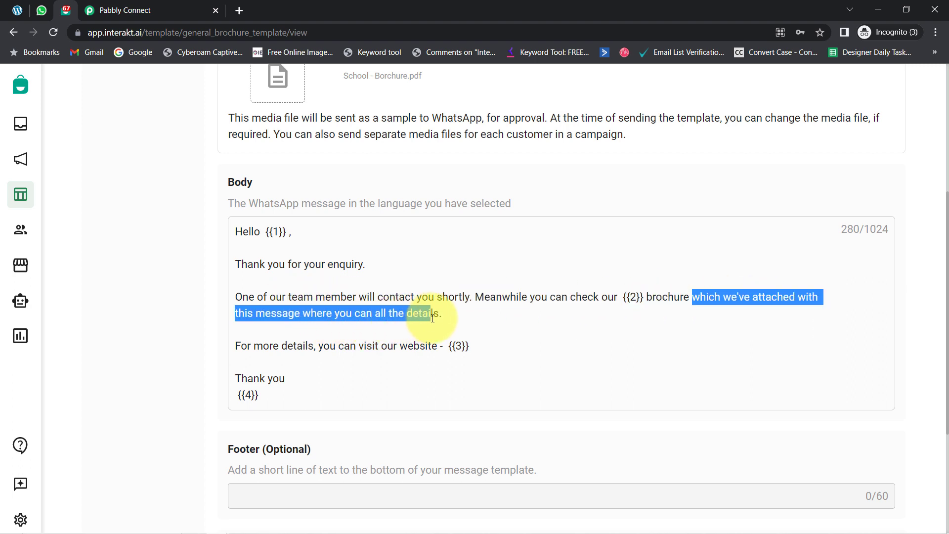
click(441, 321)
drag(335, 314, 447, 312)
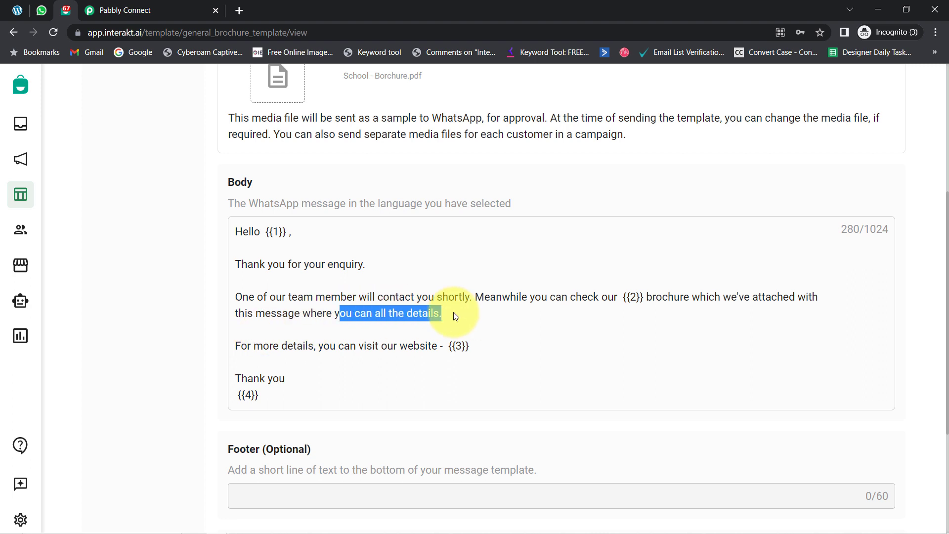
click(444, 312)
drag(326, 314, 270, 314)
drag(374, 317, 420, 318)
click(426, 318)
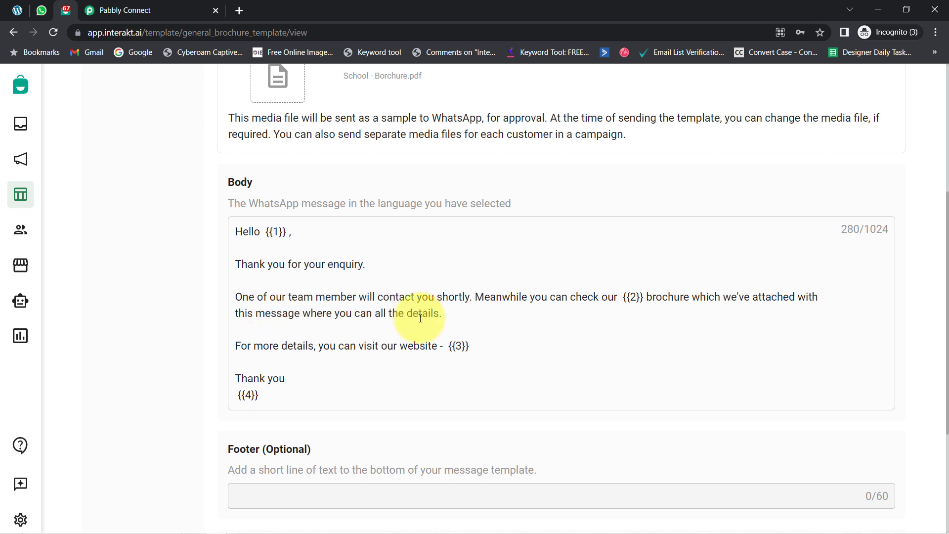
drag(243, 346, 460, 345)
click(455, 344)
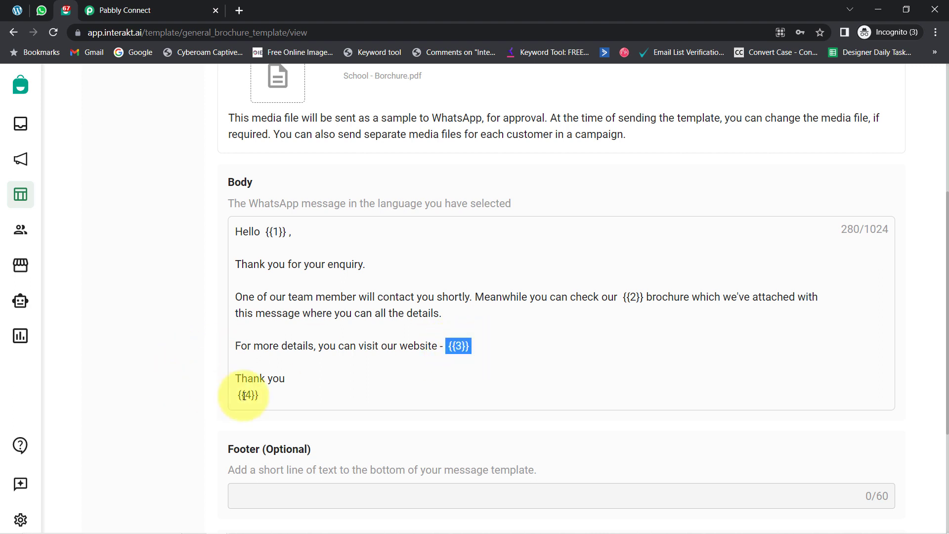
drag(265, 397, 237, 397)
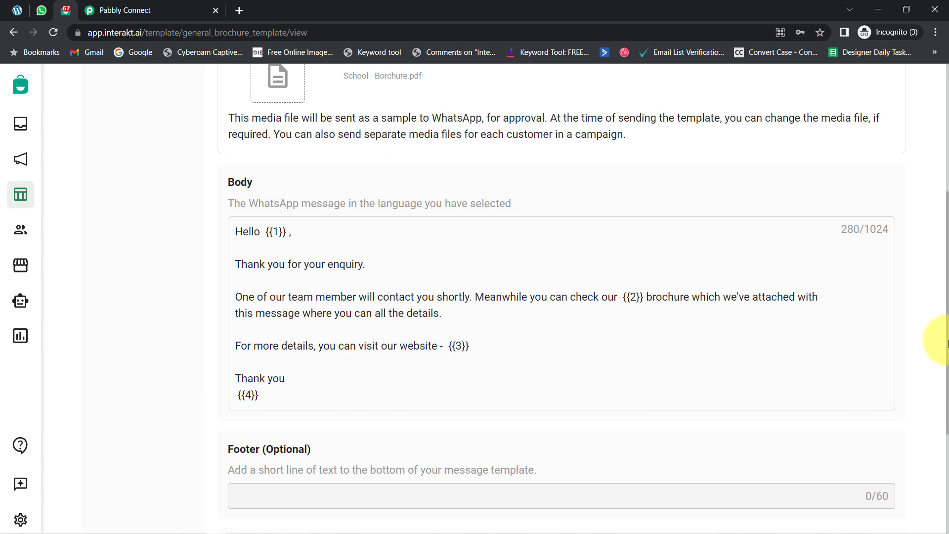
Review the optional footer and buttons sections of the General Brochure Template
triple_click(944, 346)
click(170, 389)
scroll(172, 393, down, 4)
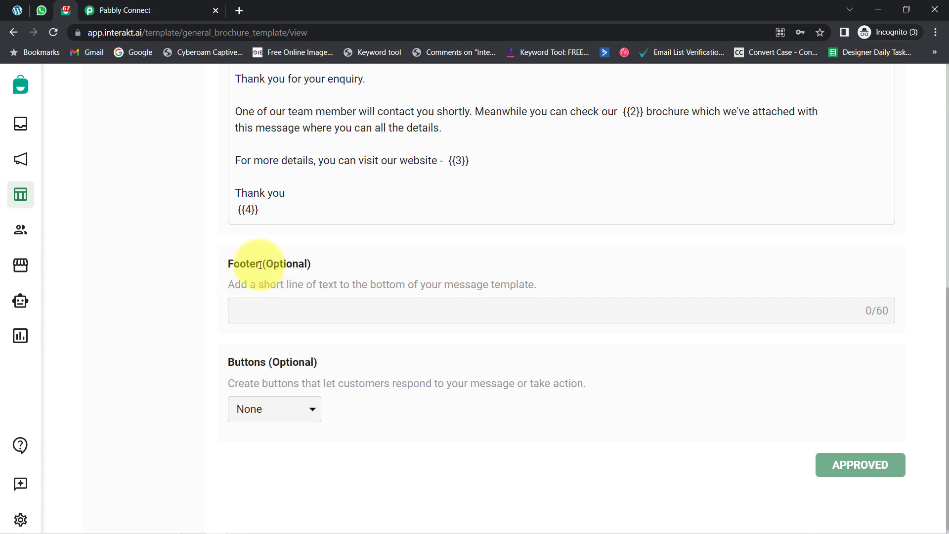
drag(265, 265, 328, 268)
drag(266, 364, 362, 368)
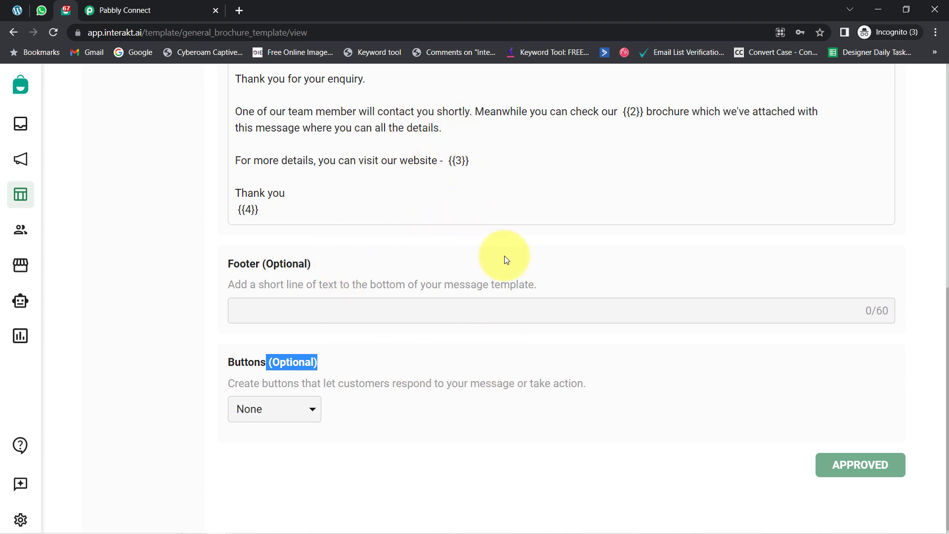
scroll(504, 256, up, 9)
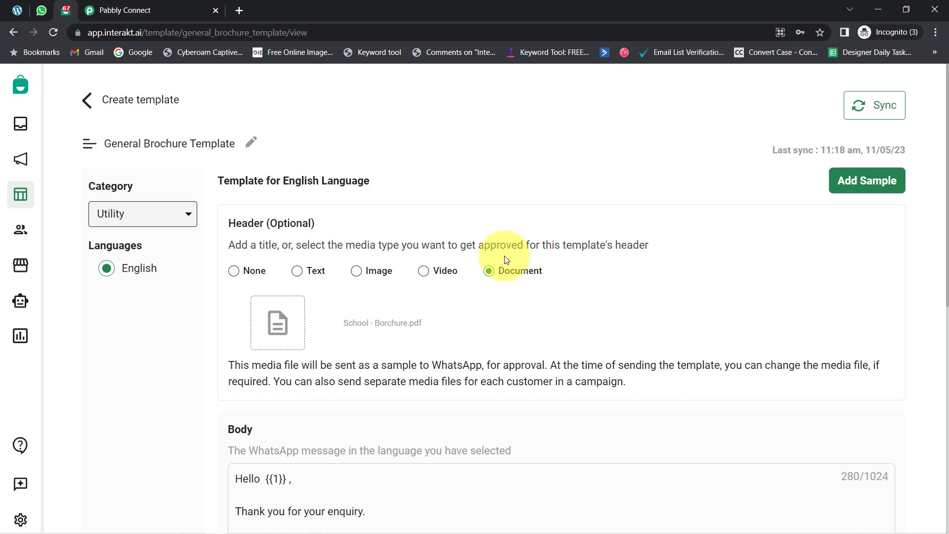
Open the template's sample content, compare the body variables with their sample values, and close it
click(866, 180)
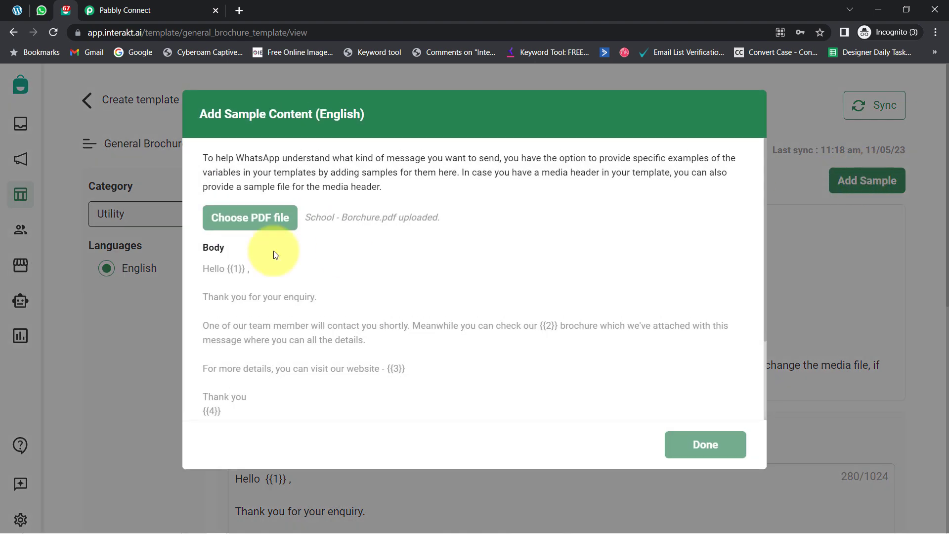
scroll(267, 336, down, 2)
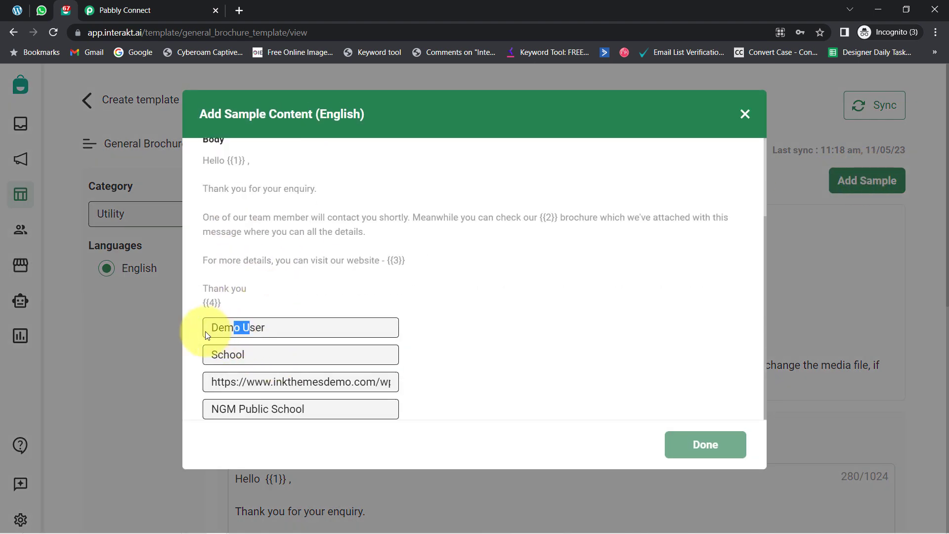
drag(224, 160, 250, 160)
drag(386, 260, 426, 258)
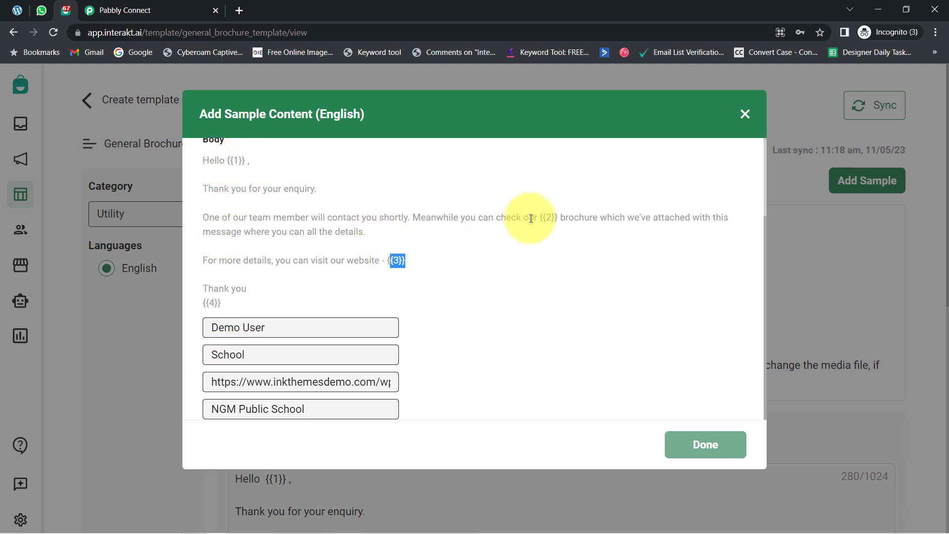
drag(533, 217, 574, 217)
triple_click(228, 326)
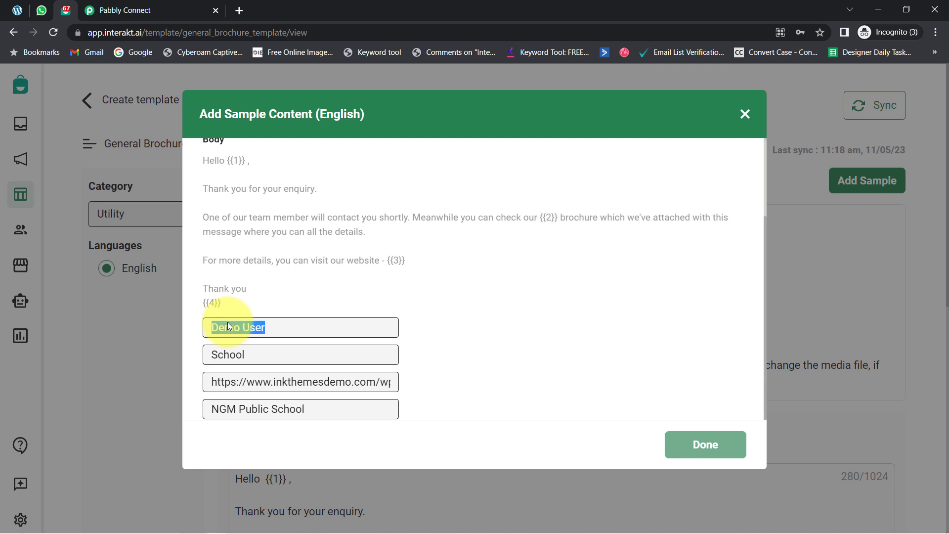
click(229, 355)
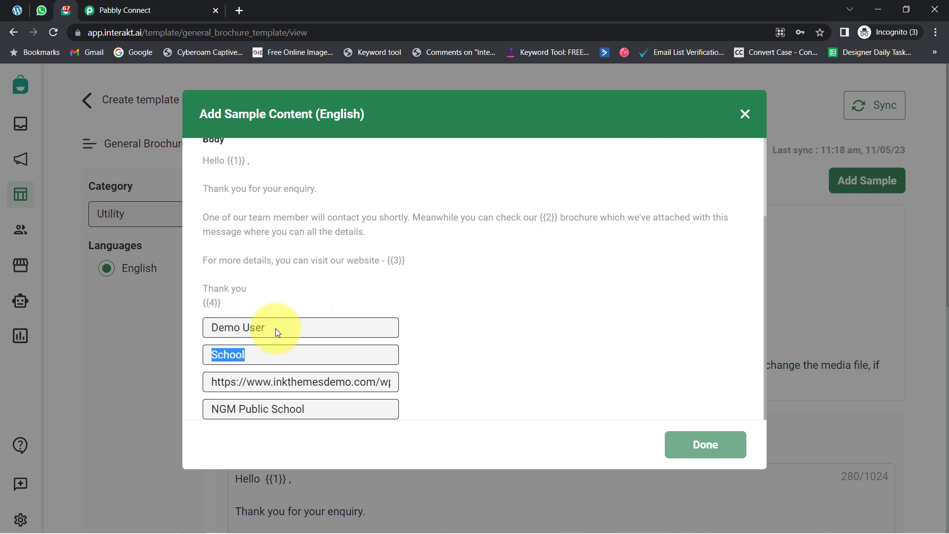
click(744, 116)
Copy the code name general_brochure_template from the template's URL into the Template Code Name of the Pabbly Connect action
scroll(767, 345, down, 7)
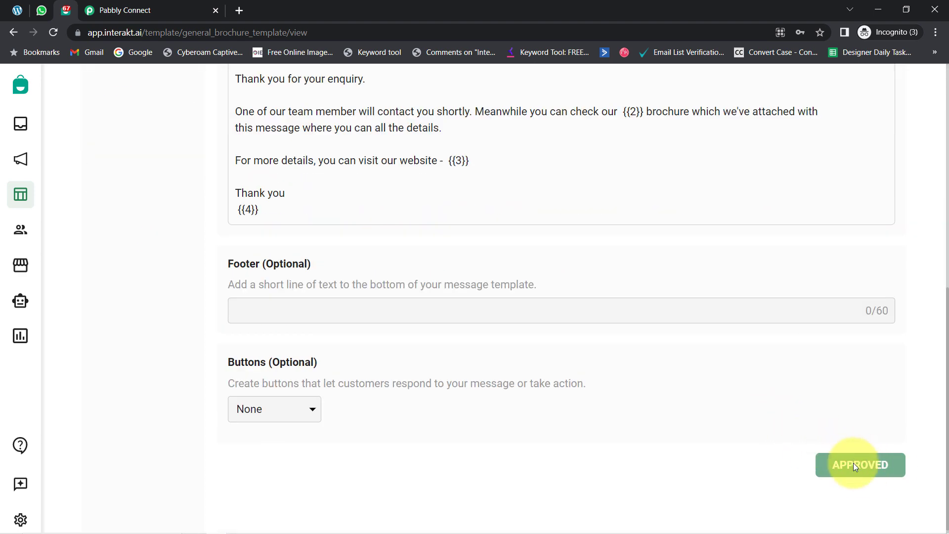
scroll(236, 367, up, 7)
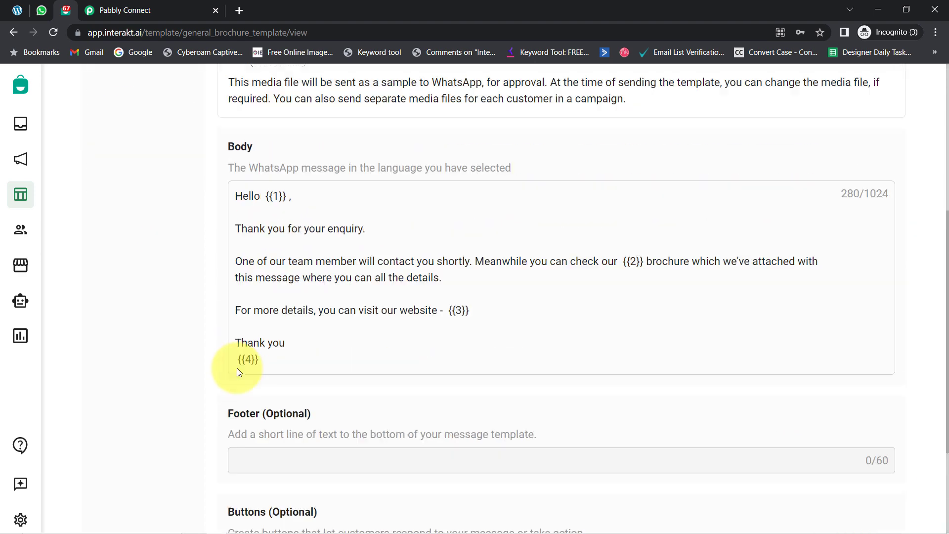
scroll(235, 351, down, 5)
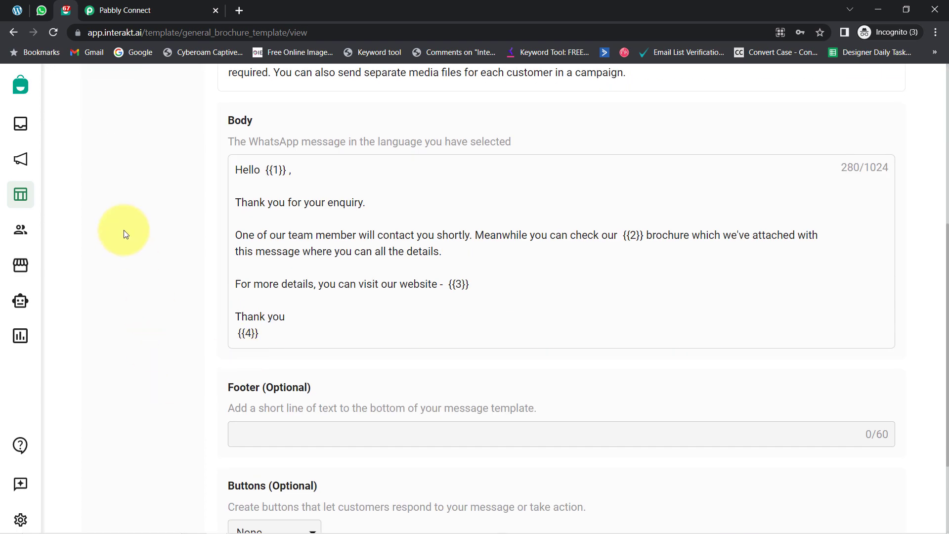
scroll(140, 251, up, 5)
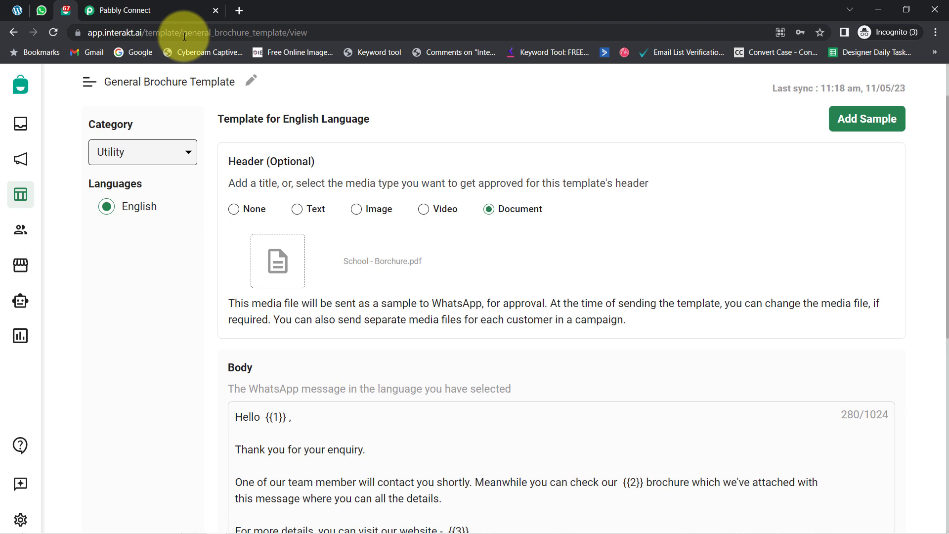
drag(184, 34, 287, 34)
key(ctrl+c)
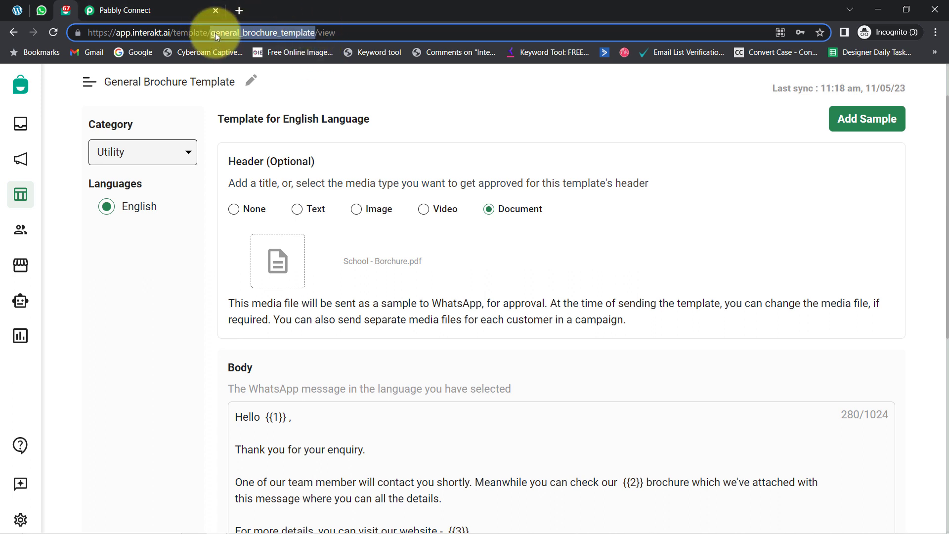
click(120, 8)
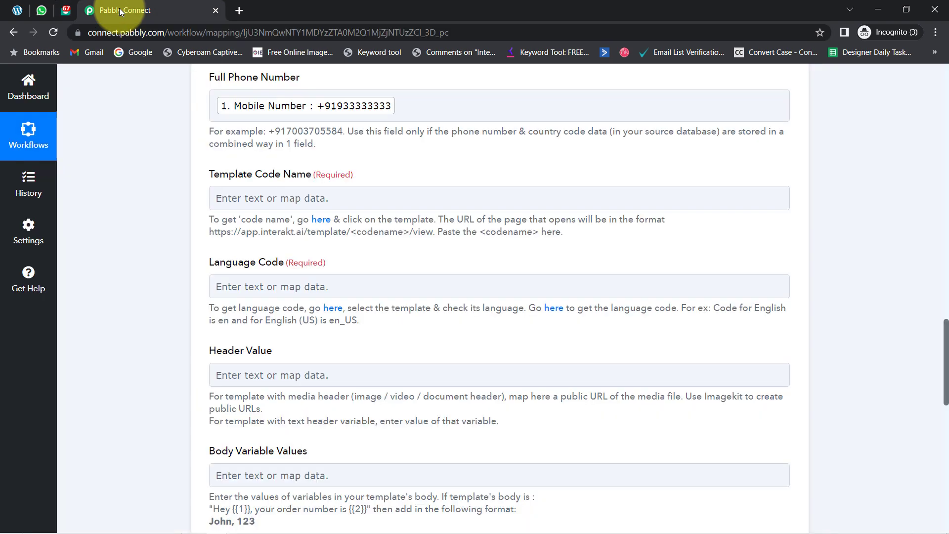
click(229, 197)
key(ctrl+v)
click(152, 244)
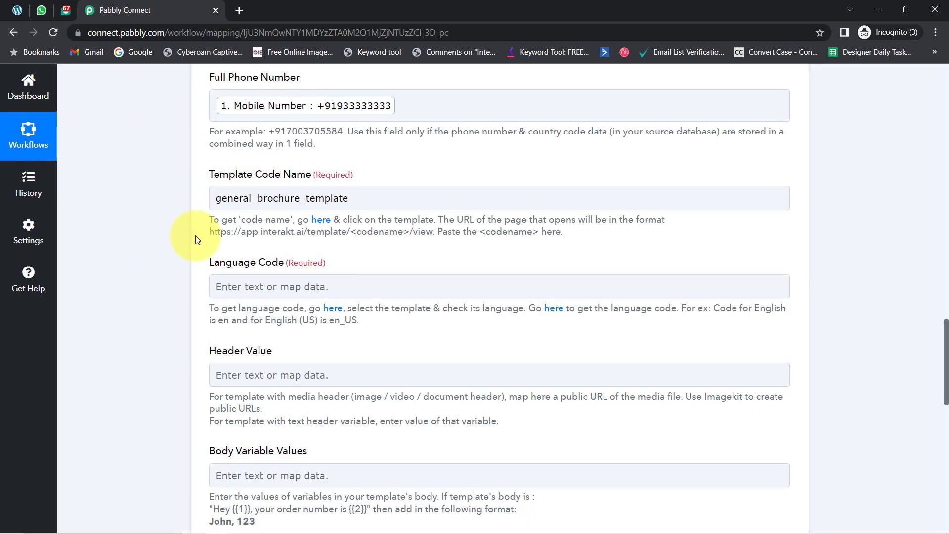
drag(286, 223, 460, 232)
click(128, 251)
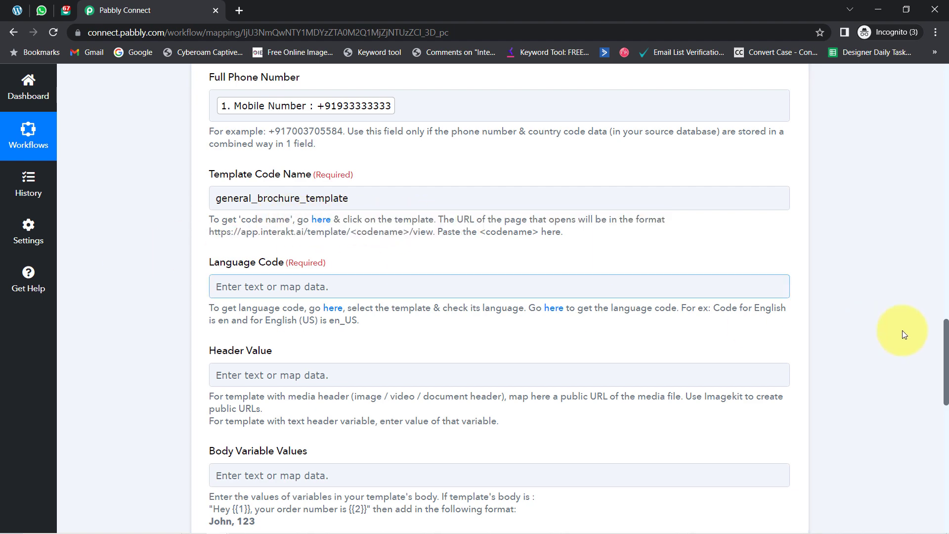
Set the Language Code to en, following the field's guidance on English codes
scroll(944, 344, down, 3)
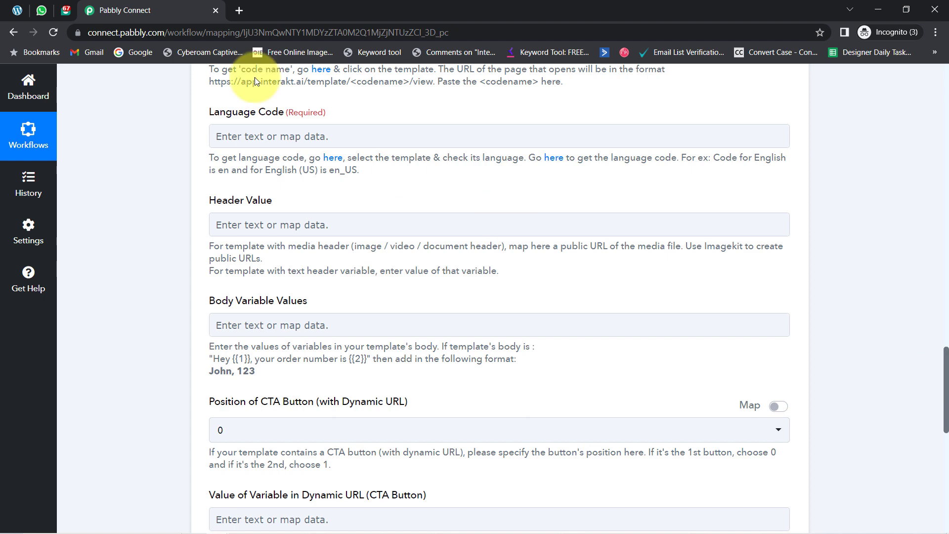
click(63, 11)
click(94, 11)
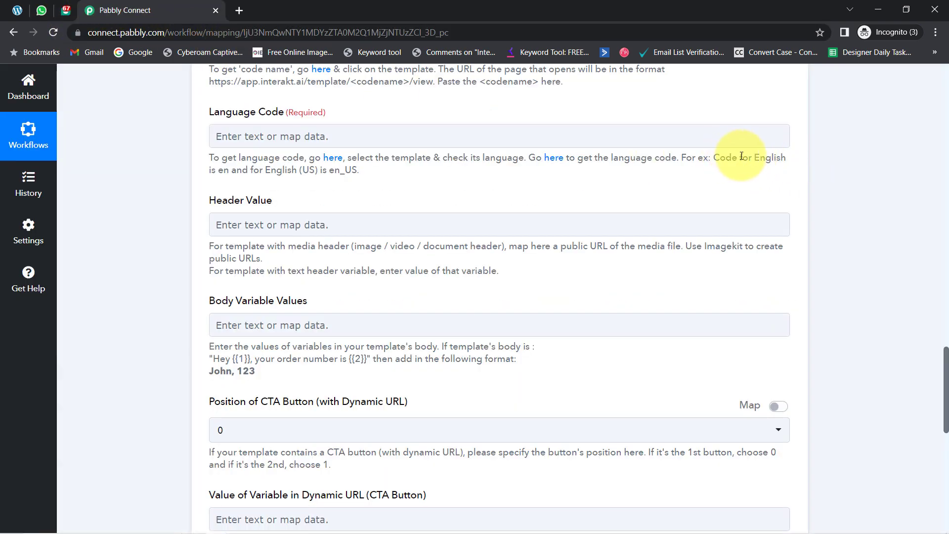
drag(726, 157, 275, 178)
click(217, 135)
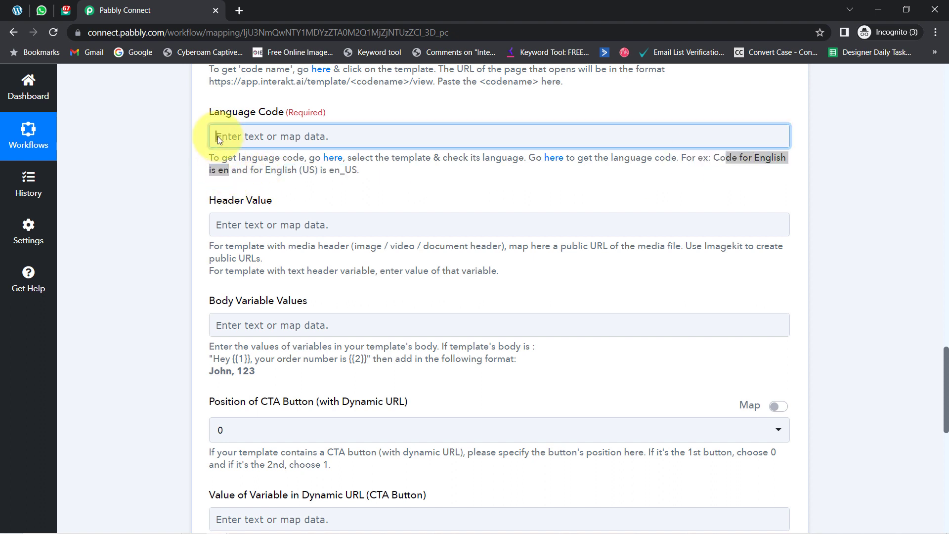
text(en)
click(151, 173)
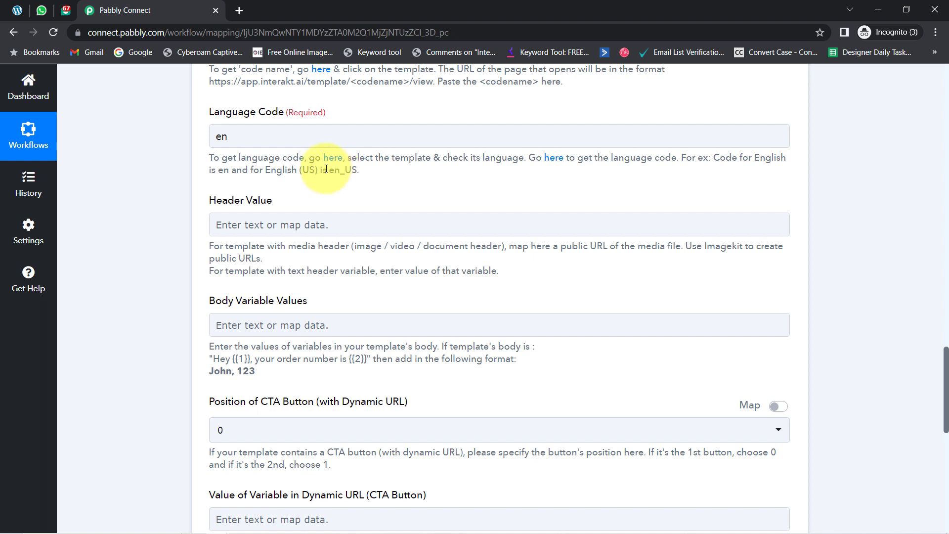
drag(325, 169, 354, 169)
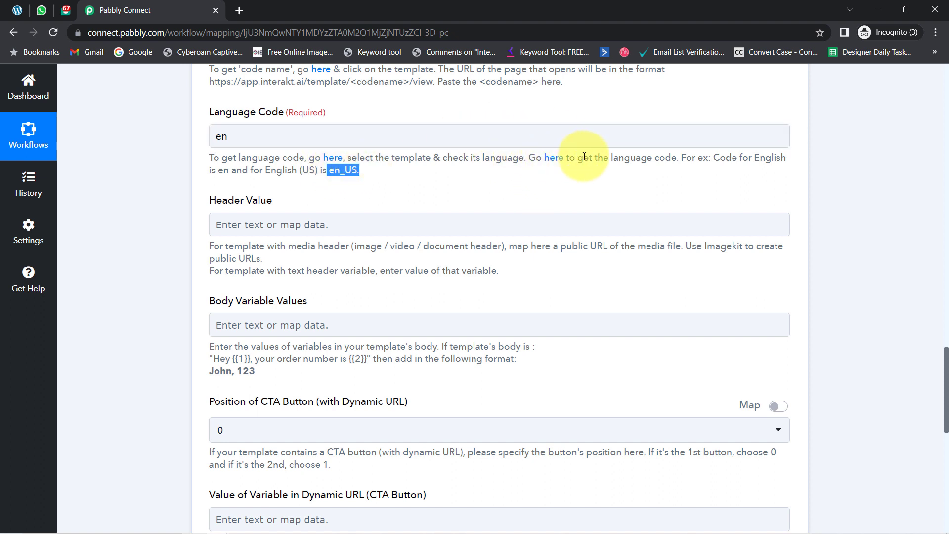
drag(588, 159, 671, 158)
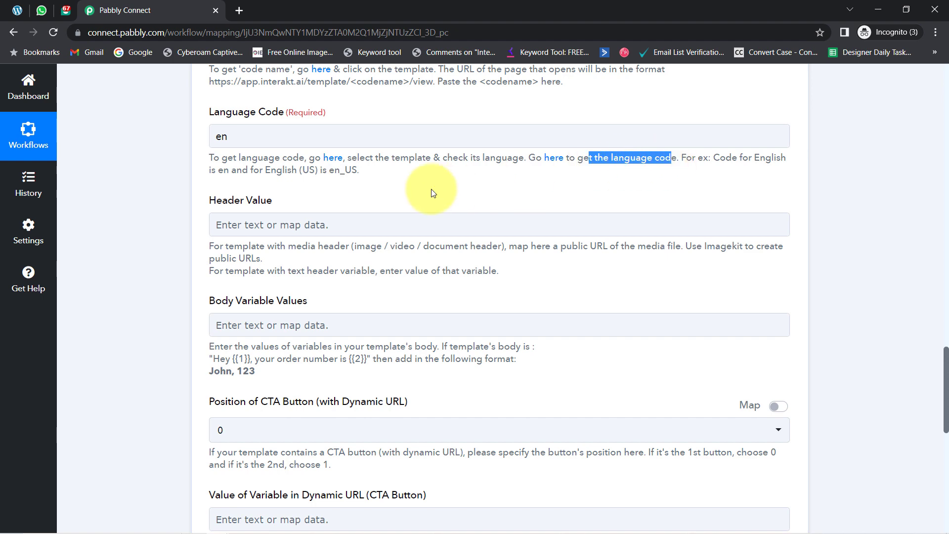
click(201, 213)
drag(216, 200, 291, 202)
click(250, 201)
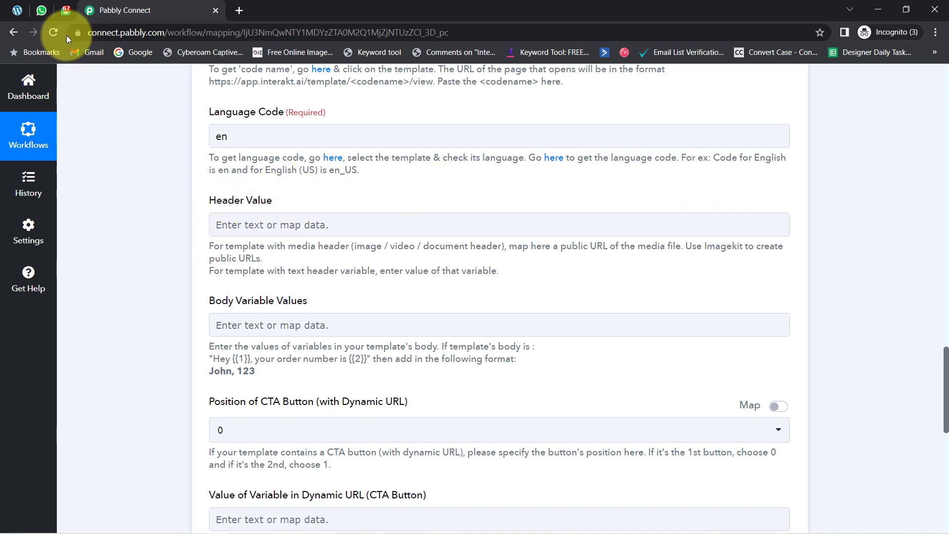
click(49, 15)
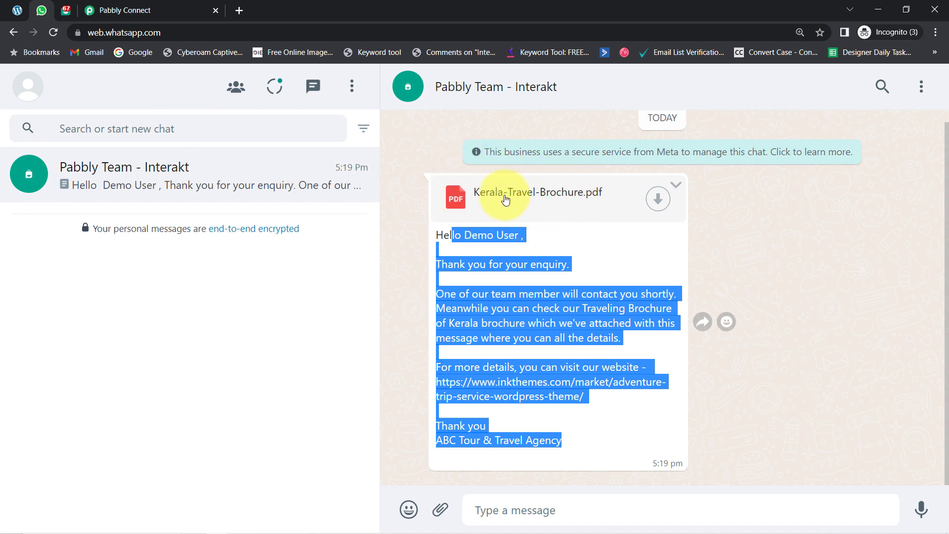
click(151, 9)
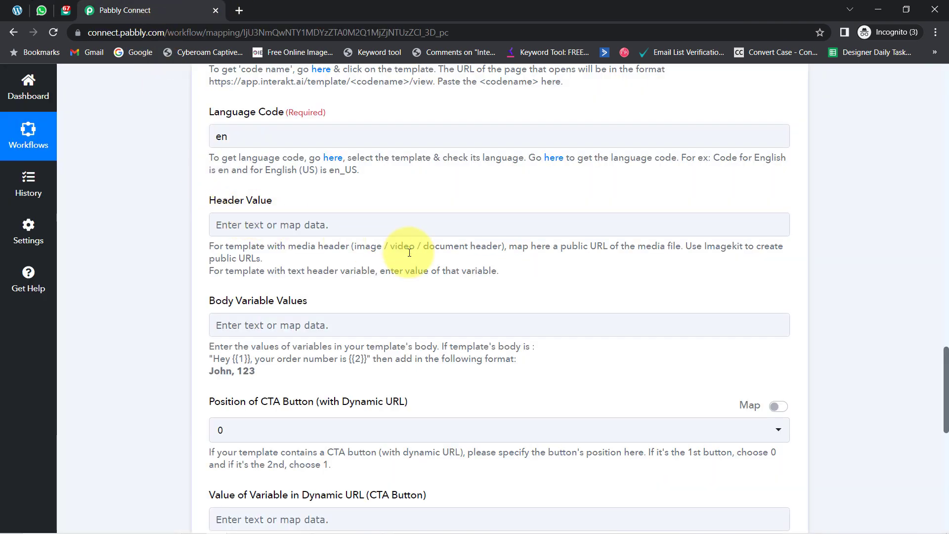
drag(239, 245, 477, 280)
click(142, 296)
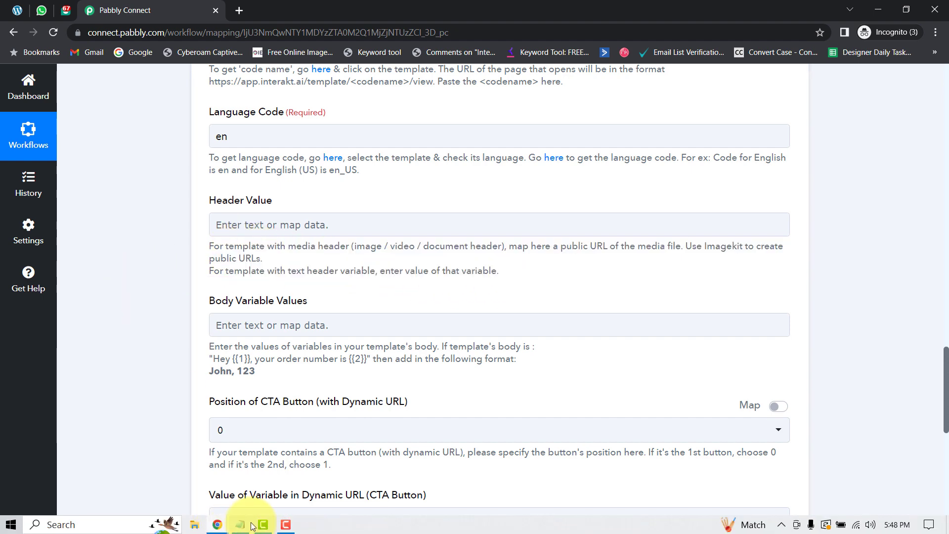
click(240, 526)
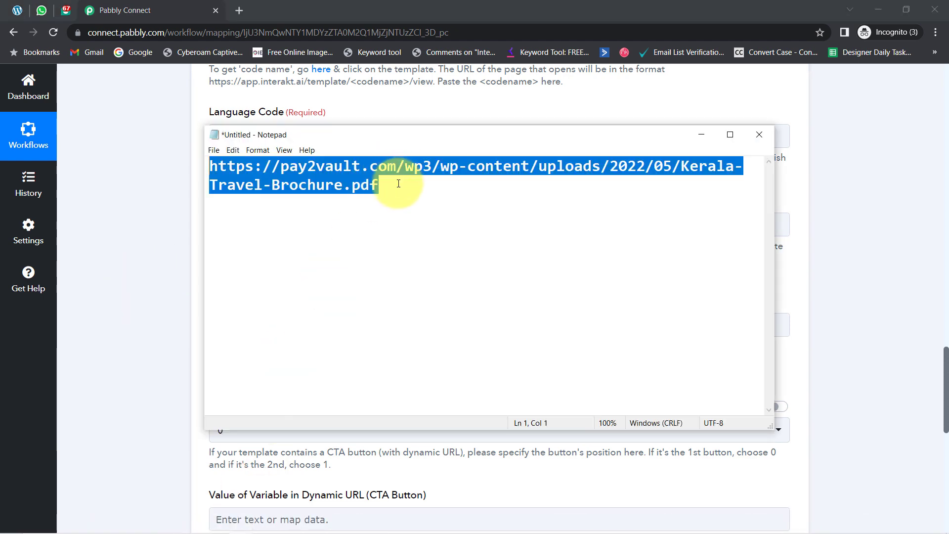
click(142, 197)
click(251, 221)
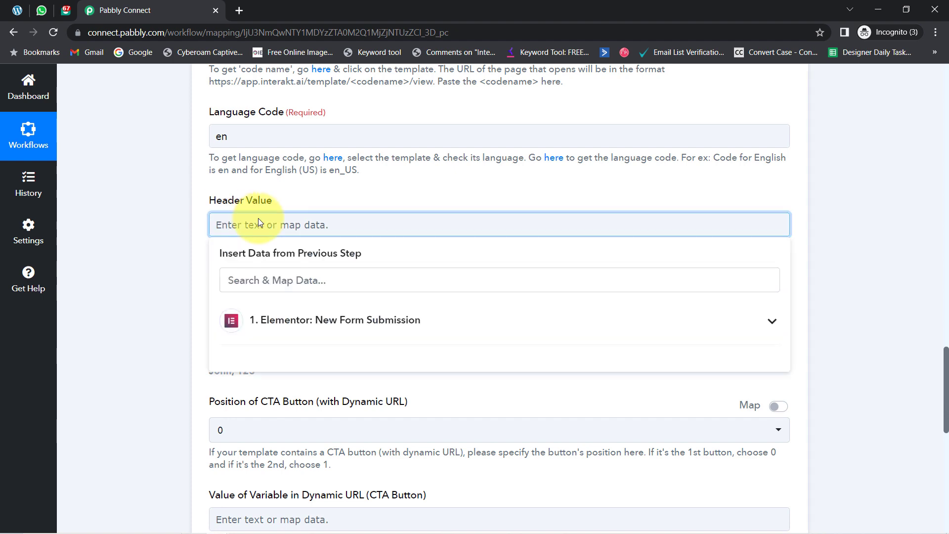
text(https://pay2vault.com/wp3/wp-content/uploads/2022/05/Kerala-Travel-Brochure.pdf)
Open the Header Value URL in a new browser tab to check the brochure PDF, and return to the workflow
double_click(272, 225)
triple_click(272, 225)
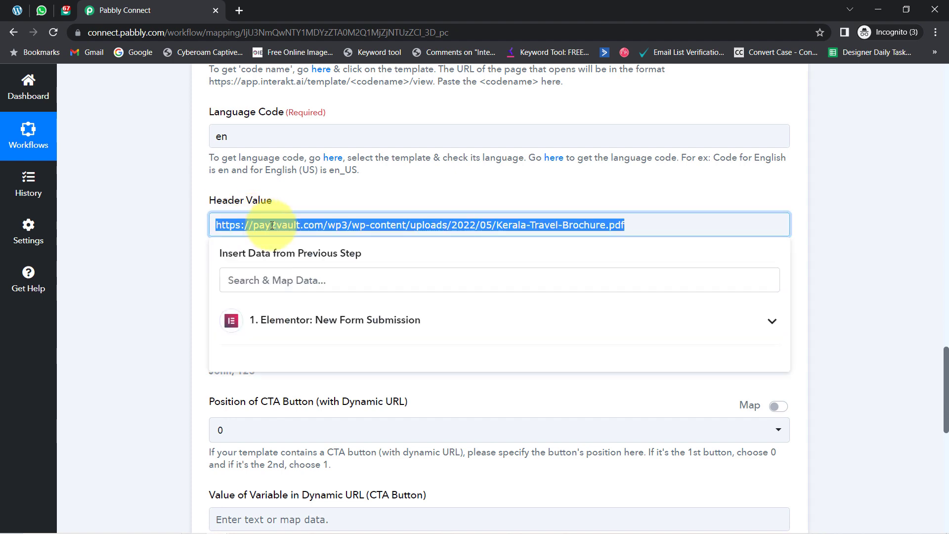
key(ctrl+c)
key(ctrl+t)
key(ctrl+v)
key(Return)
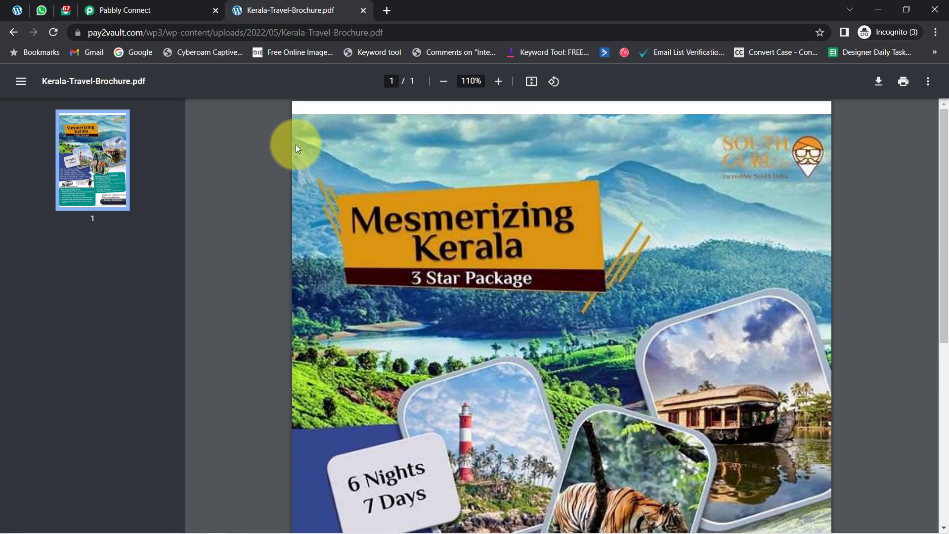
click(362, 10)
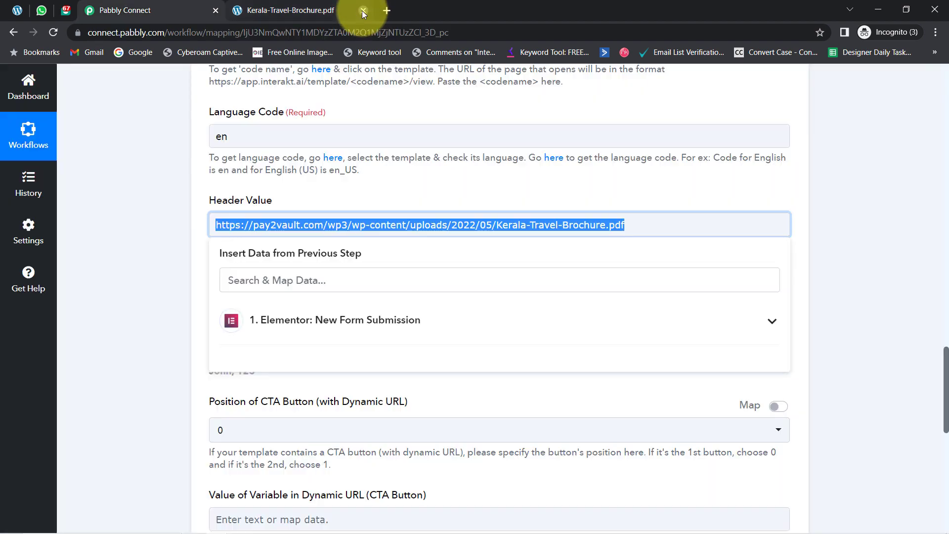
click(184, 252)
click(262, 231)
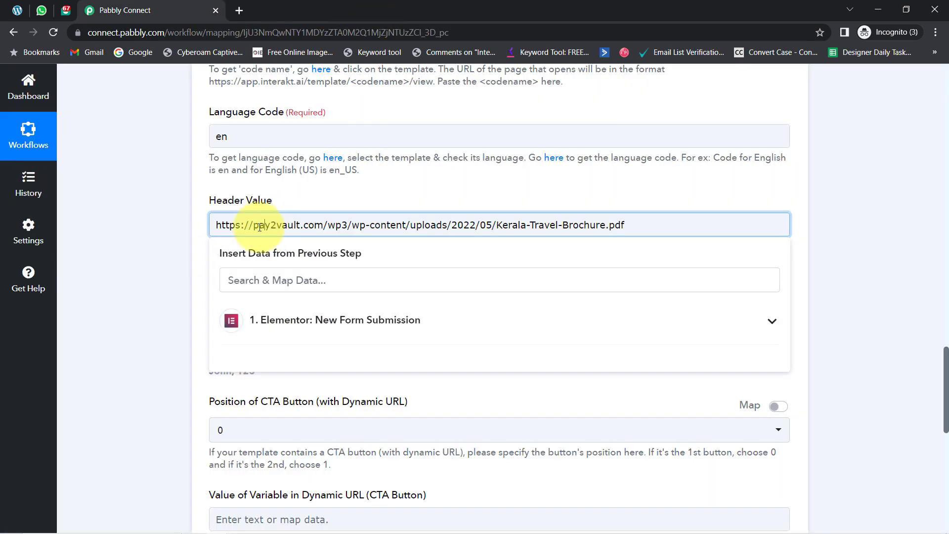
drag(249, 225, 667, 239)
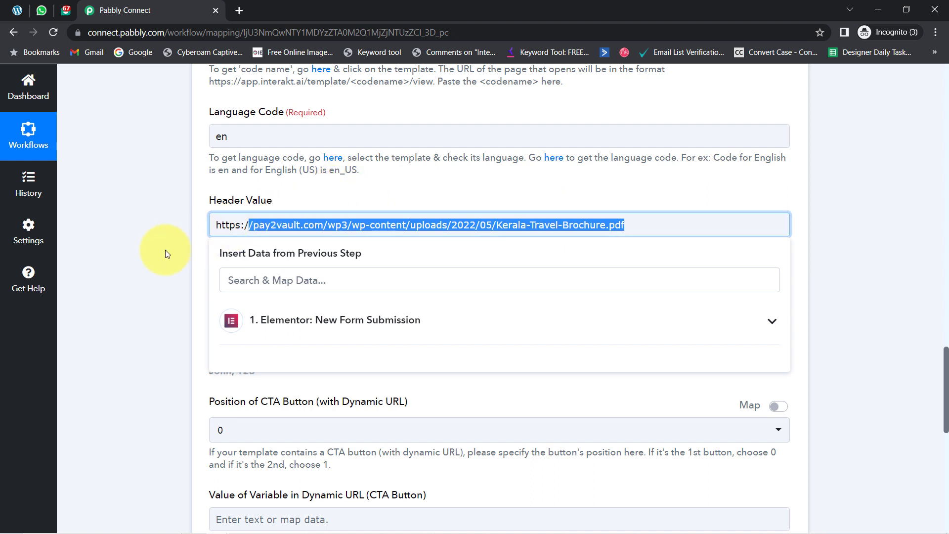
click(136, 263)
Read the Body Variable Values guidance on how the template body's variables map to comma-separated values
drag(223, 300, 298, 305)
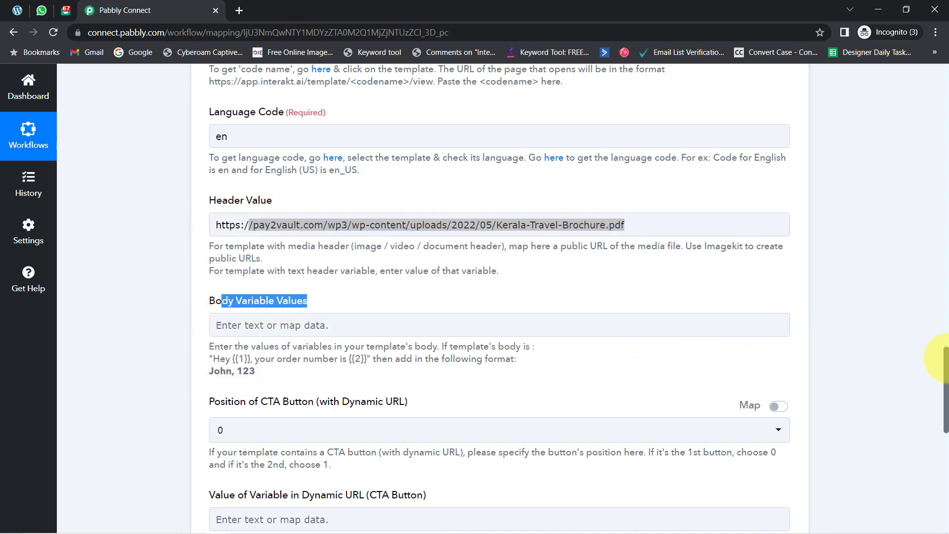
drag(946, 368, 945, 392)
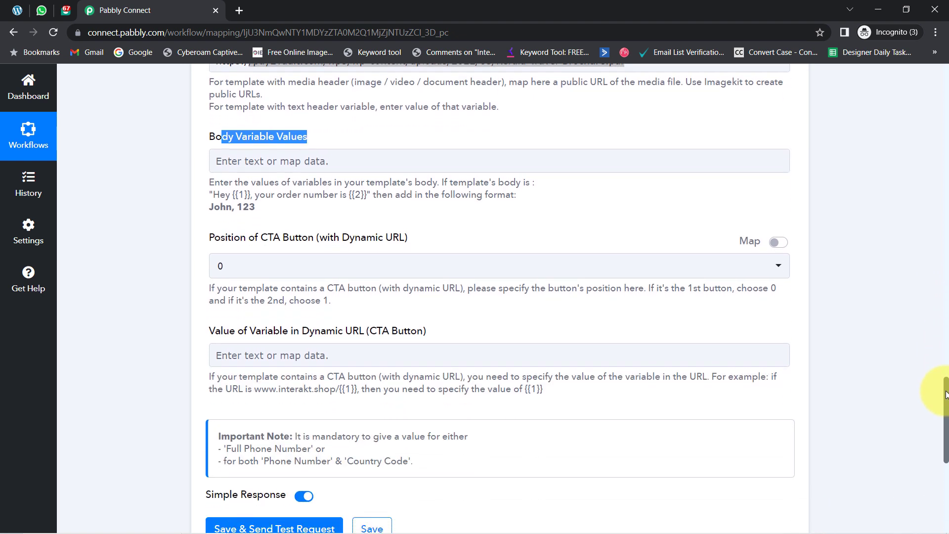
double_click(220, 206)
double_click(246, 207)
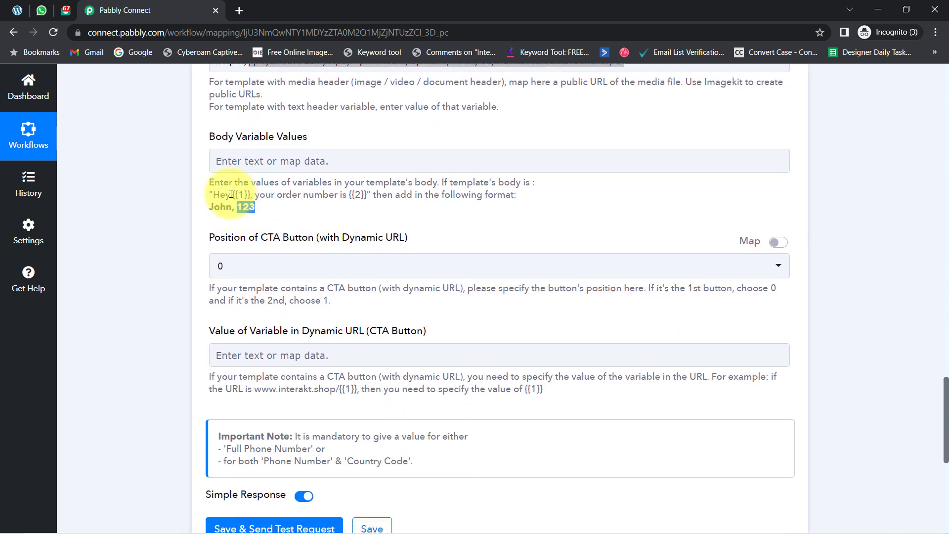
double_click(241, 194)
drag(343, 194, 388, 197)
click(387, 197)
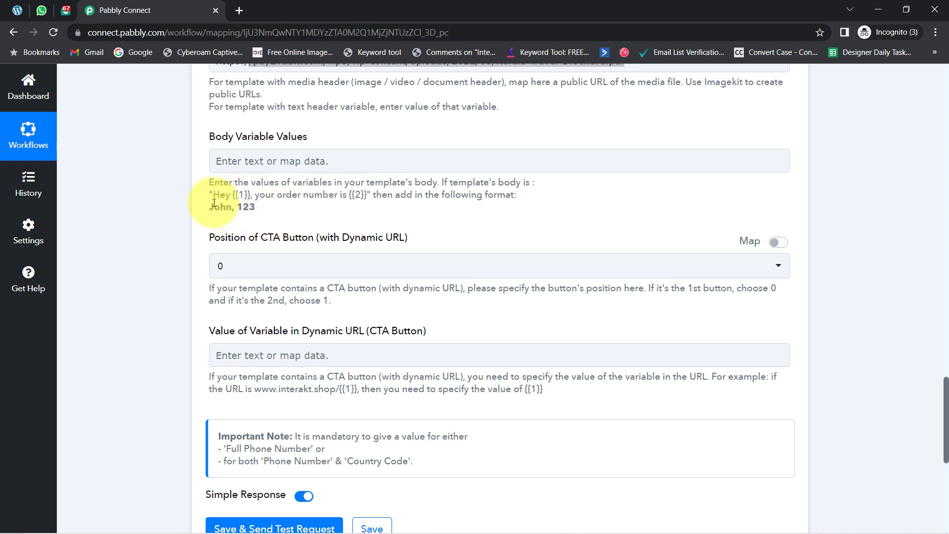
drag(212, 177, 276, 196)
double_click(267, 182)
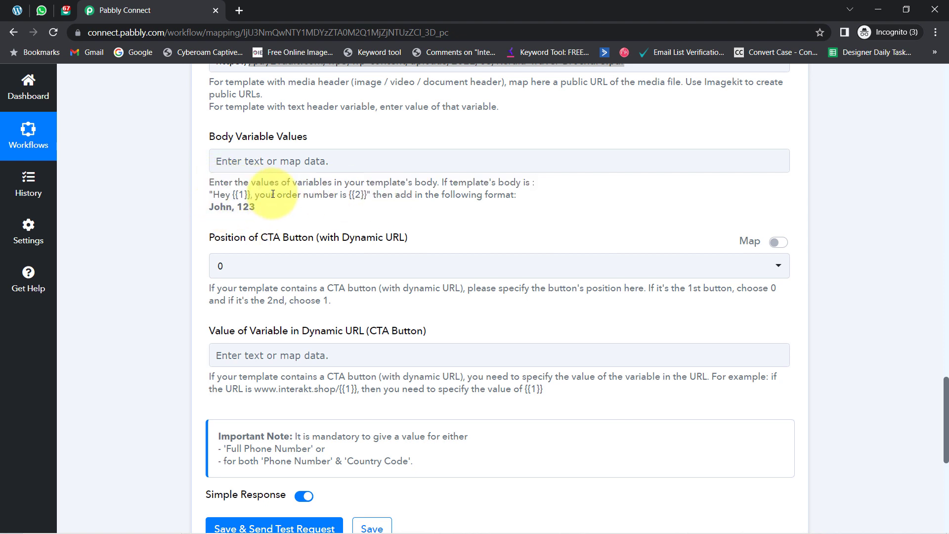
double_click(241, 194)
double_click(219, 207)
double_click(245, 207)
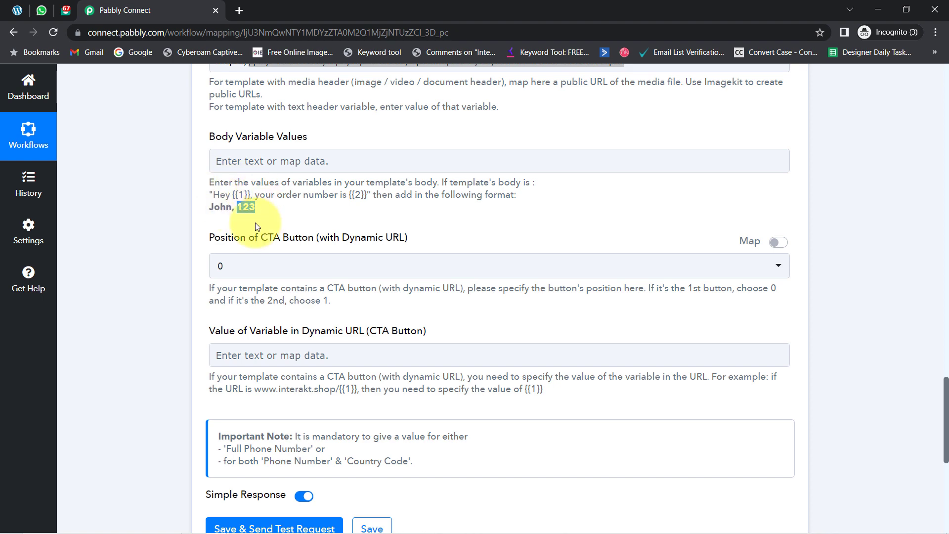
Check the variables in the Interakt template body and map the Elementor form's Name as the first Body Variable Value, followed by a comma
click(67, 10)
scroll(320, 317, down, 3)
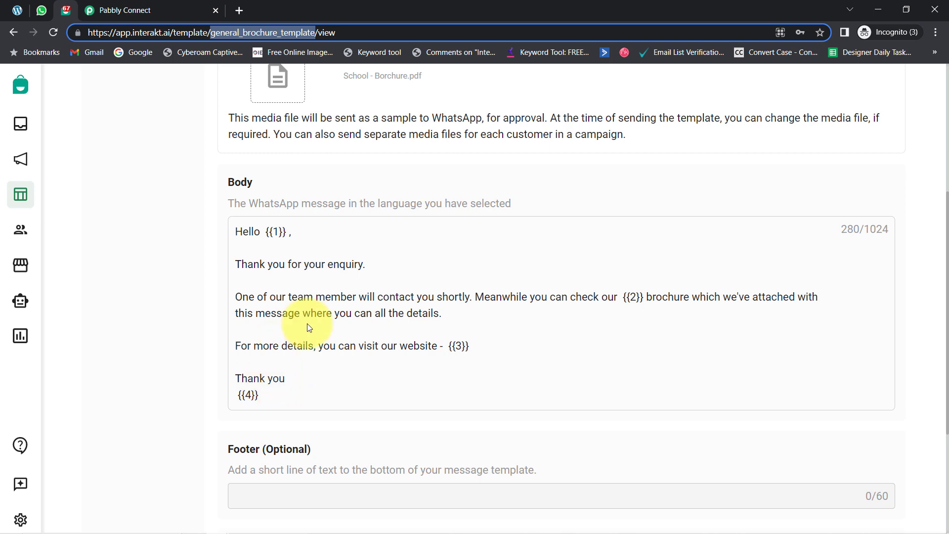
click(174, 4)
click(63, 9)
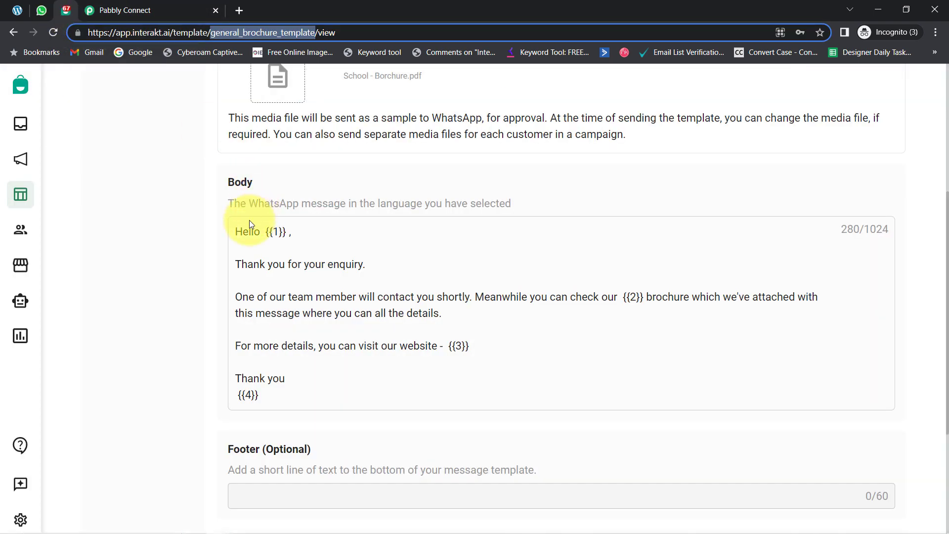
click(112, 10)
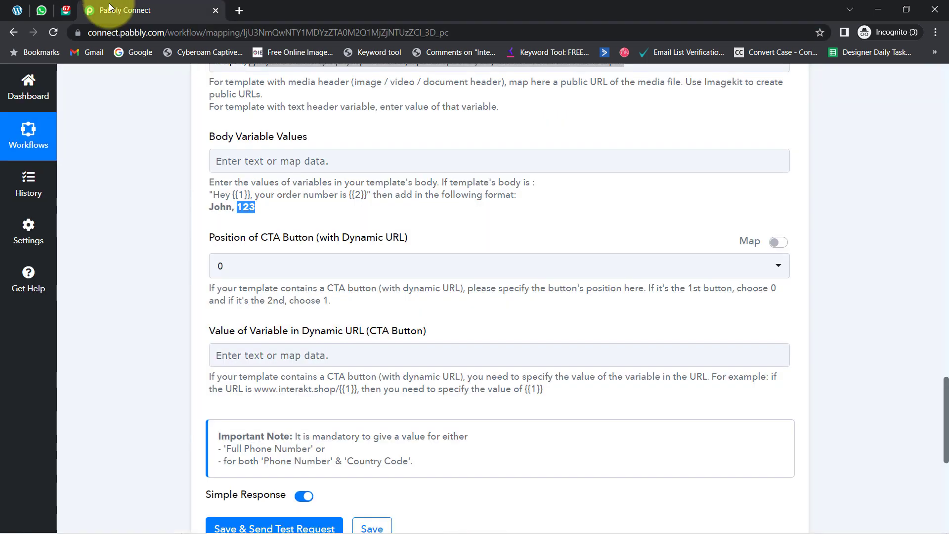
click(234, 160)
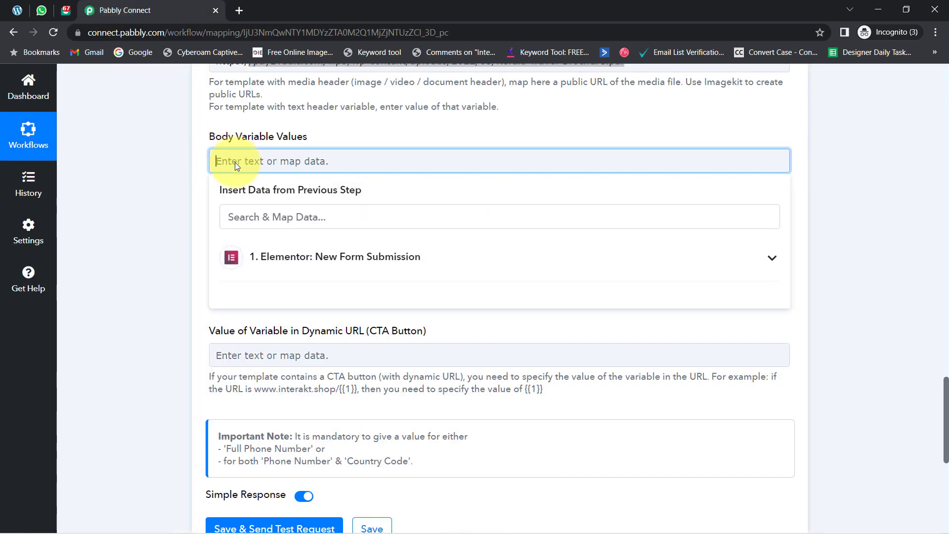
click(291, 258)
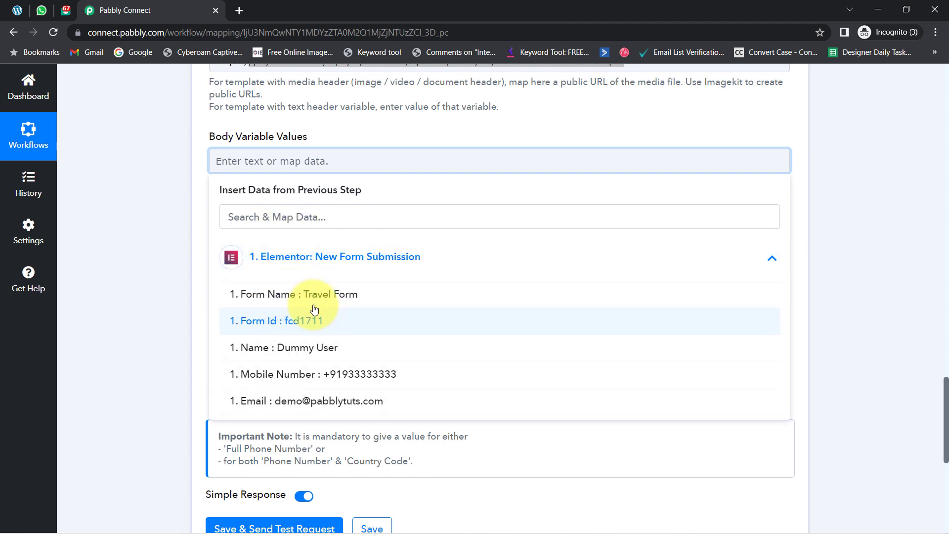
click(309, 353)
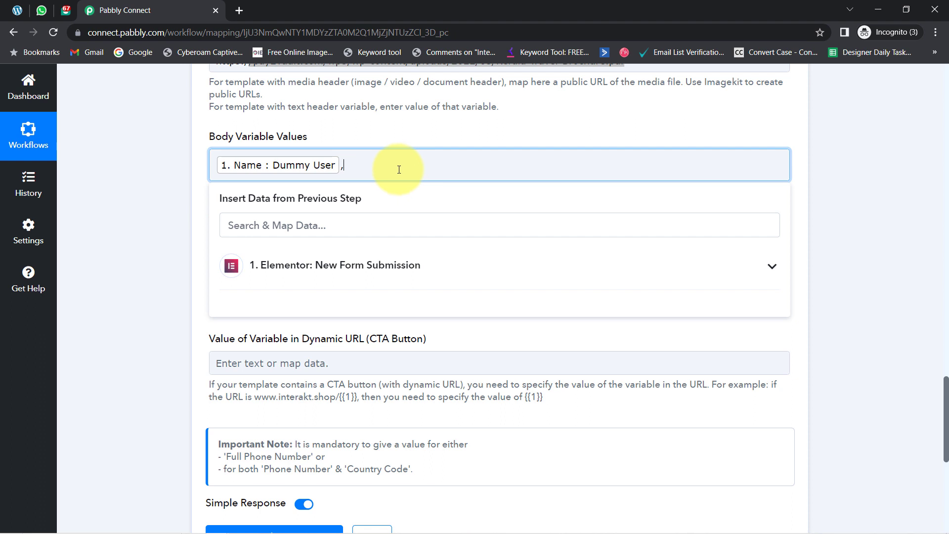
Check variable {{2}} in the Interakt template body and add Kerala Travelling as the second Body Variable Value
click(66, 9)
drag(607, 296, 652, 296)
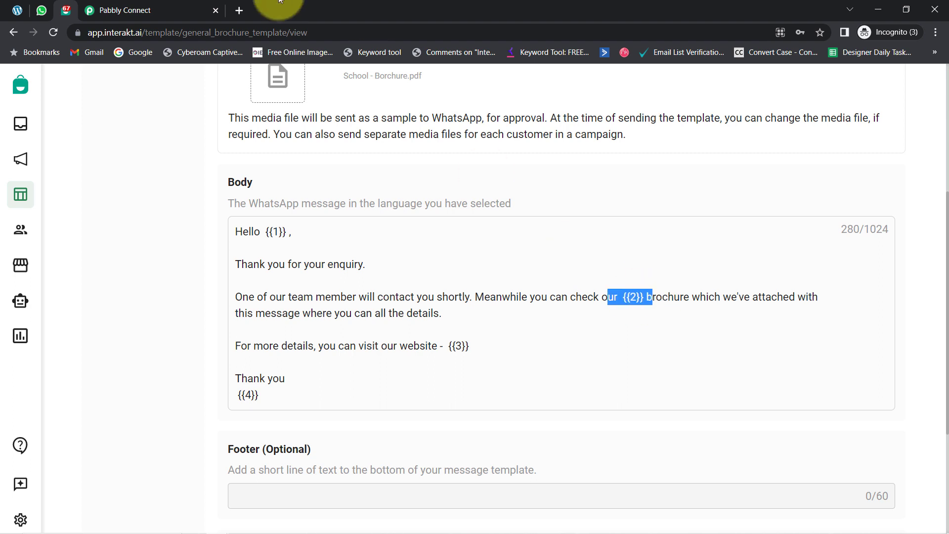
click(129, 10)
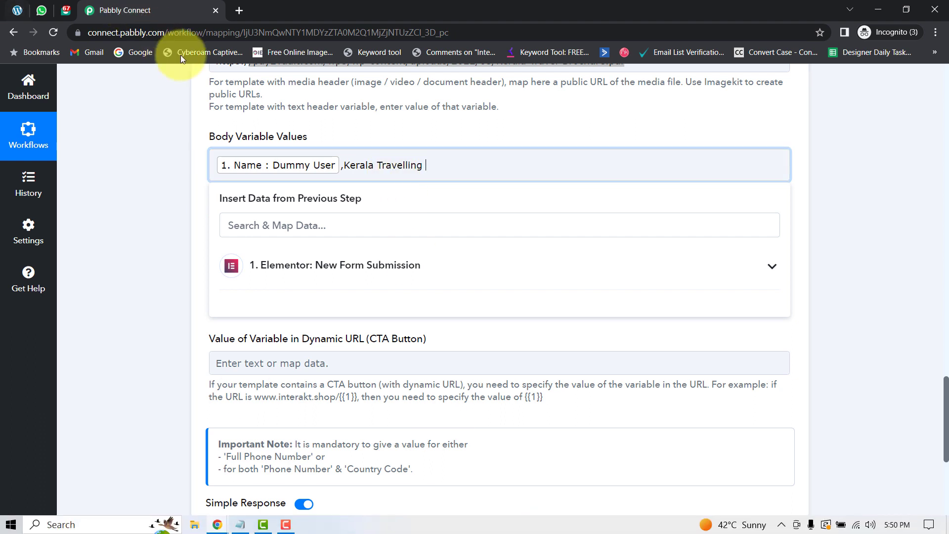
Compare the template's brochure sentence and website variable {{3}} with the sample WhatsApp message, opening its website link and closing that page again
click(66, 10)
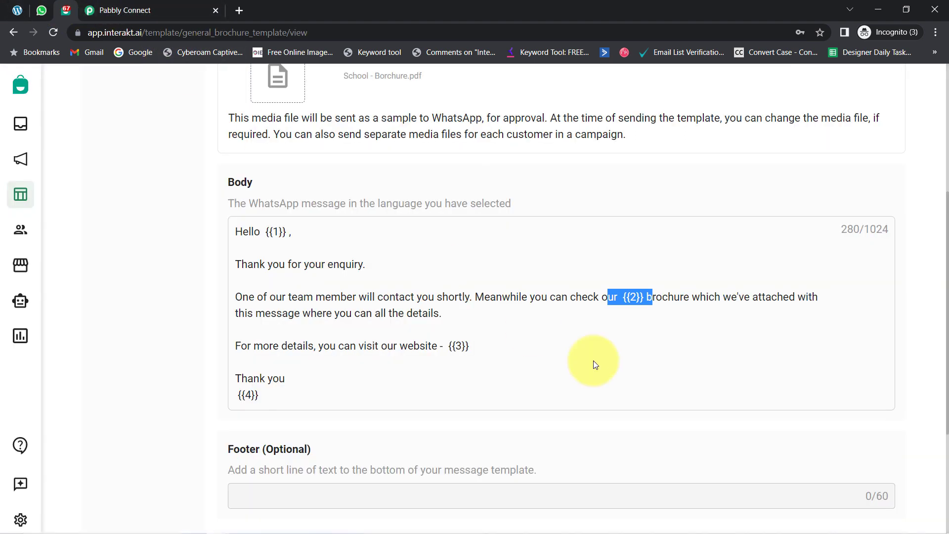
double_click(668, 298)
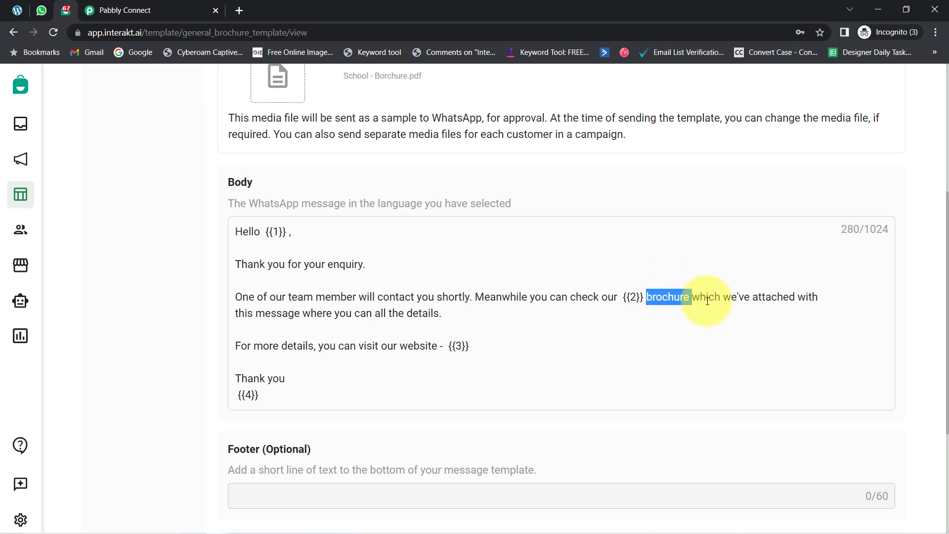
drag(723, 298, 418, 314)
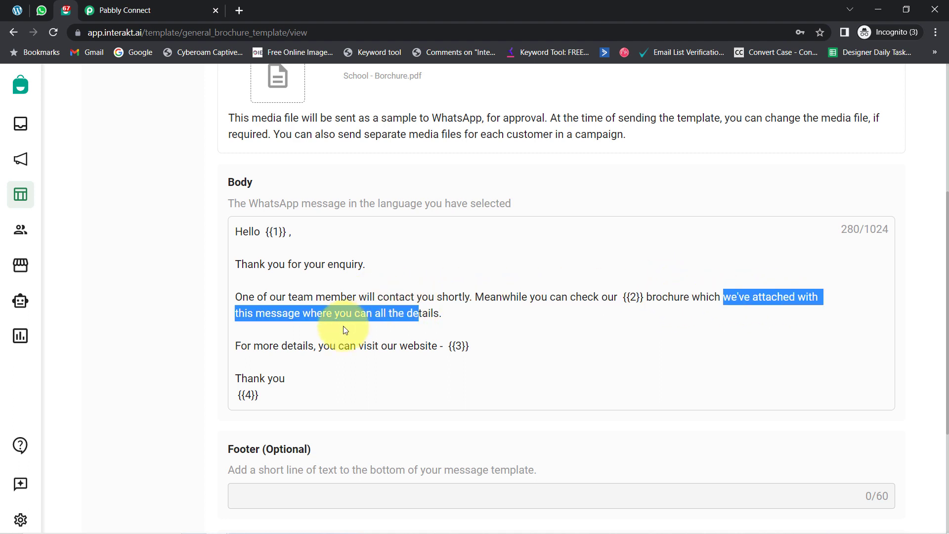
click(254, 341)
drag(338, 346, 470, 349)
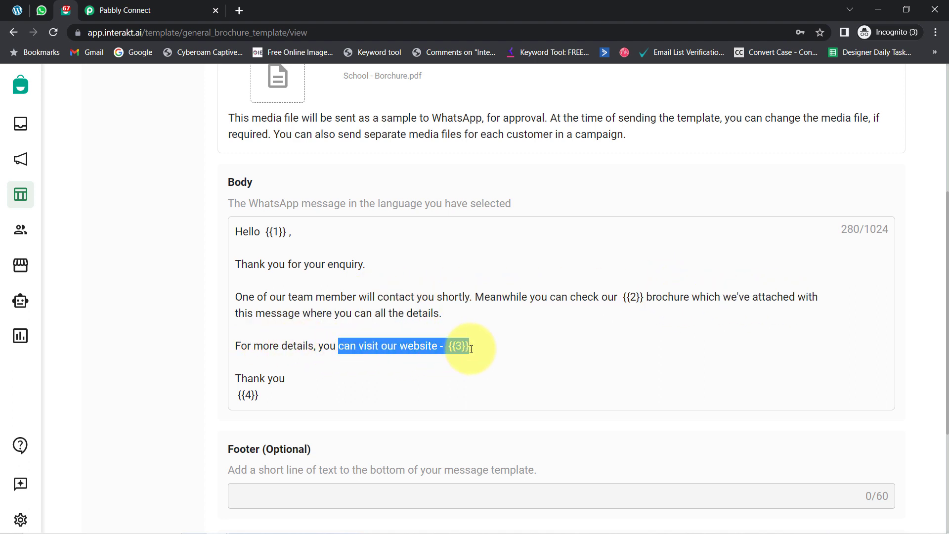
click(42, 10)
click(555, 364)
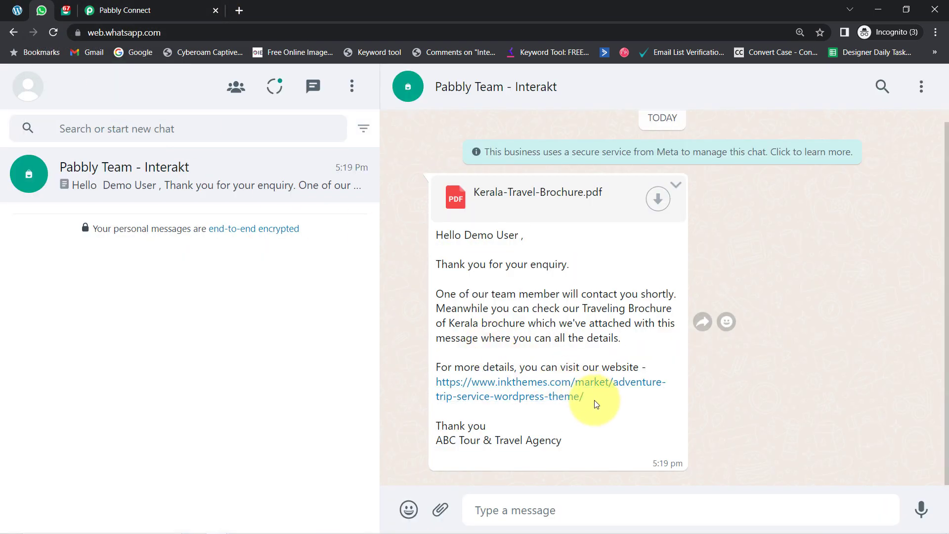
drag(593, 403, 437, 382)
click(437, 382)
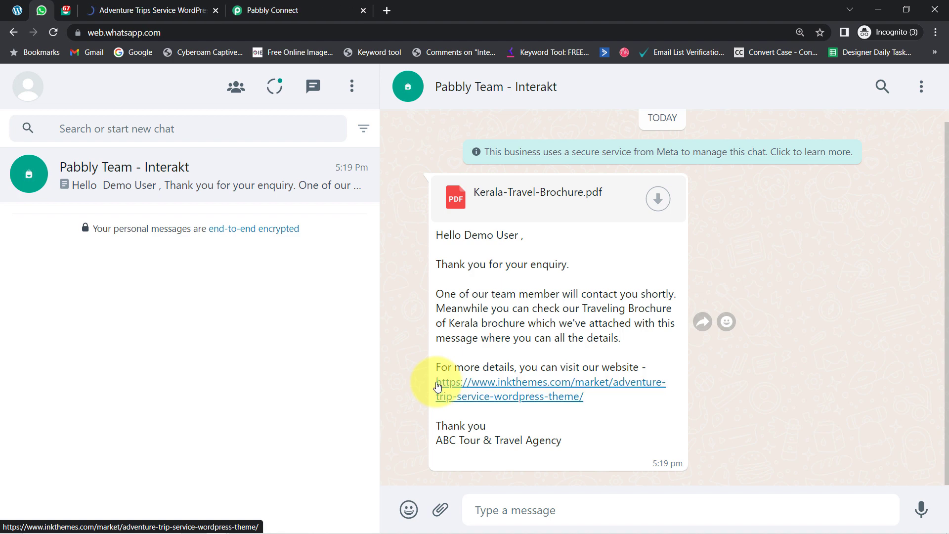
click(216, 10)
click(165, 9)
click(445, 168)
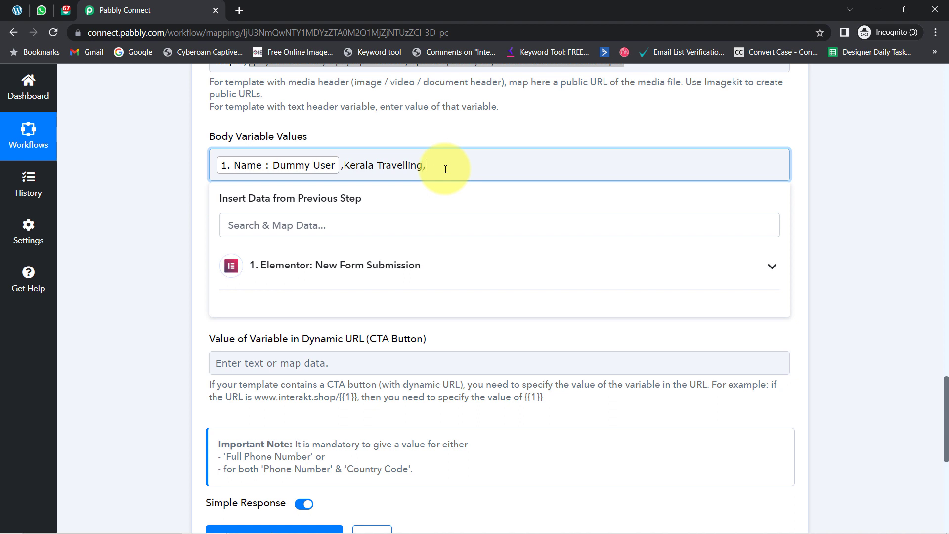
text(,)
text(https://pay2vault.com/wp3/wp-content/uploads/2022/05/Kerala-Travel-Brochure.pdf)
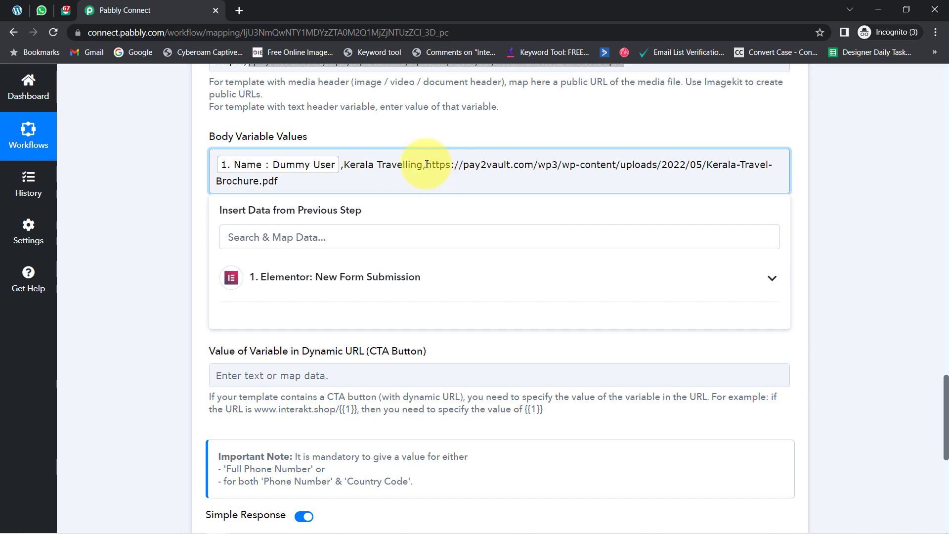
text(,)
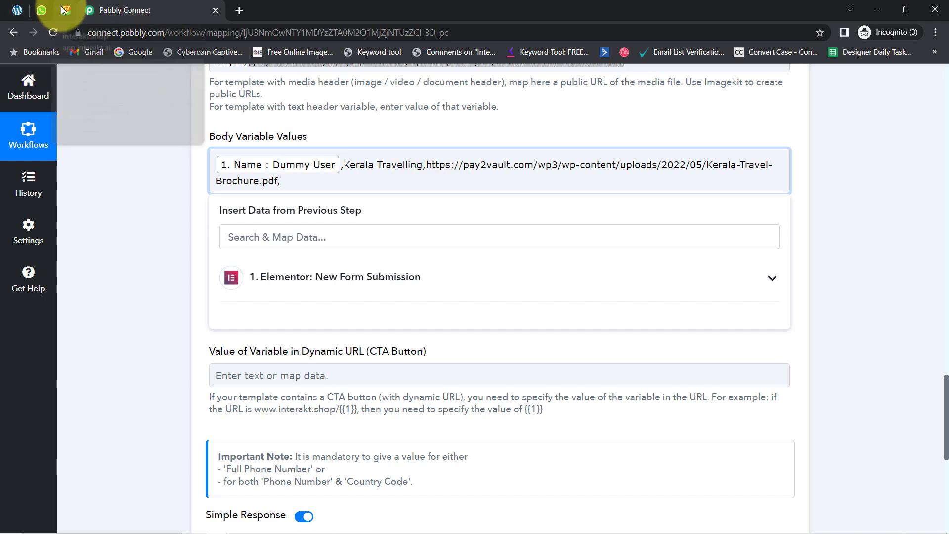
Check template variable {{4}} and copy ABC Tour & Travel Agency from the sample WhatsApp message into Body Variable Values as the fourth value
click(66, 10)
drag(260, 395, 236, 398)
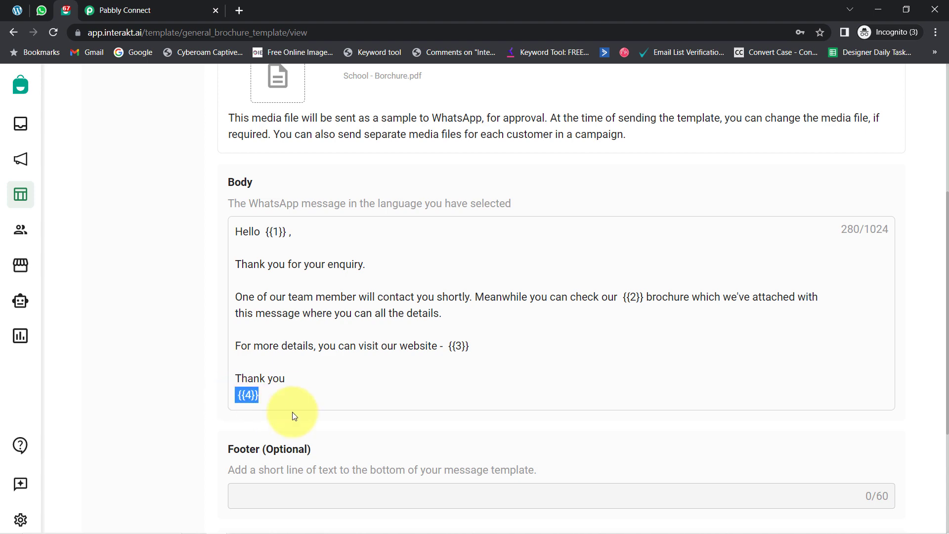
click(43, 11)
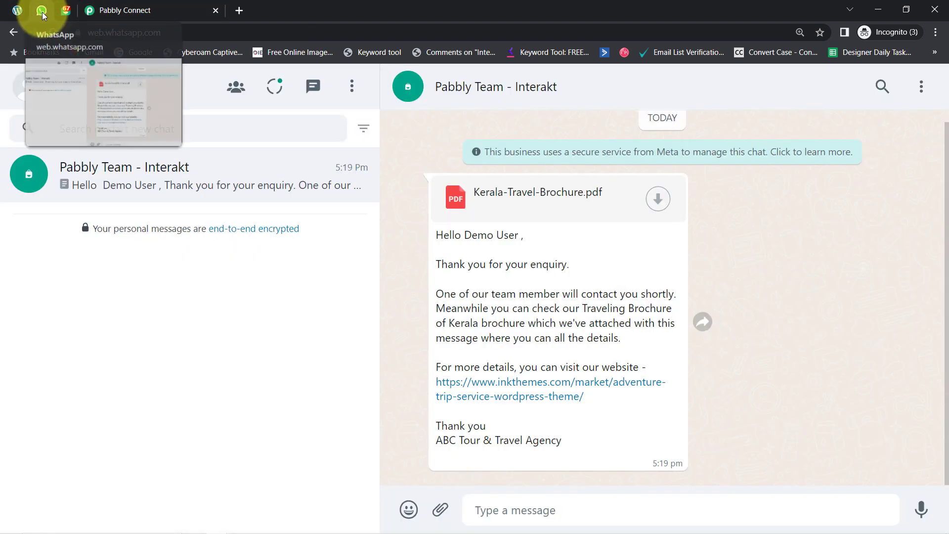
triple_click(450, 439)
key(ctrl+c)
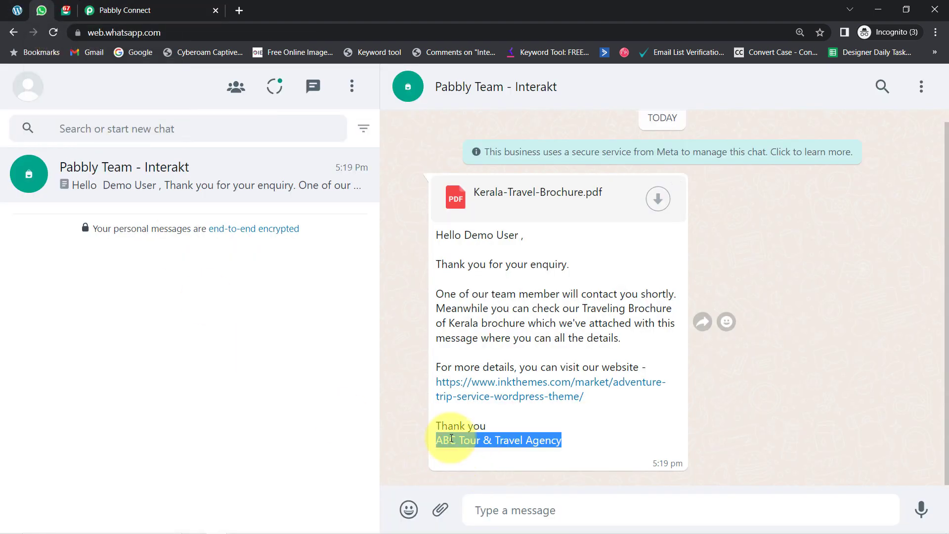
click(142, 11)
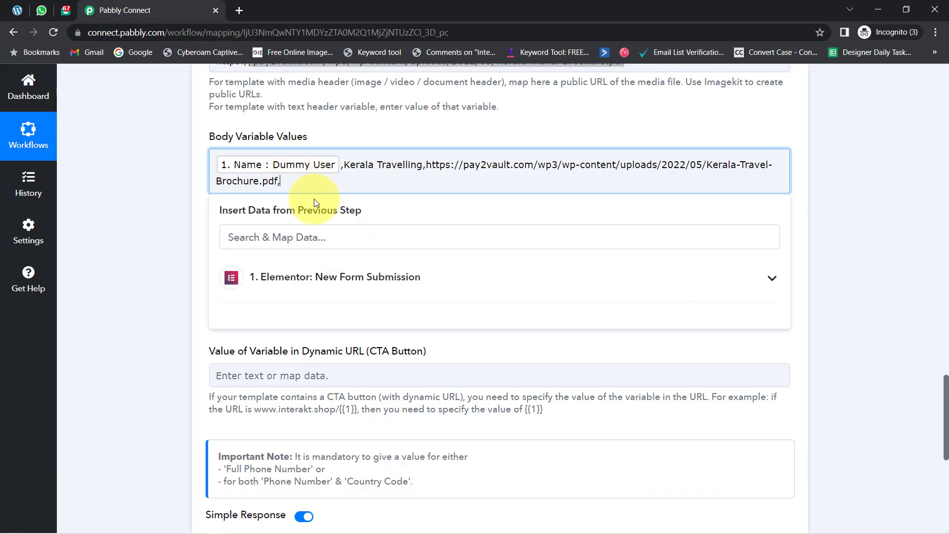
key(ctrl+v)
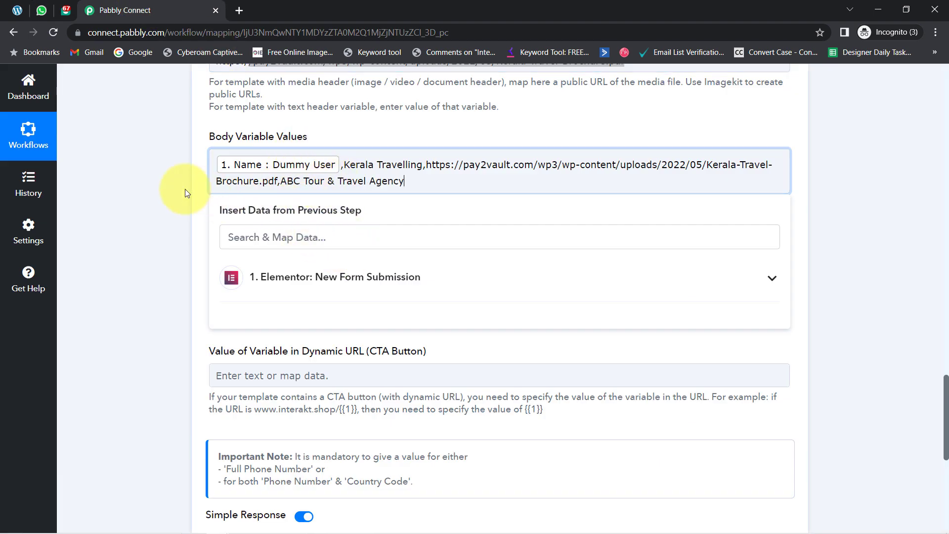
click(151, 191)
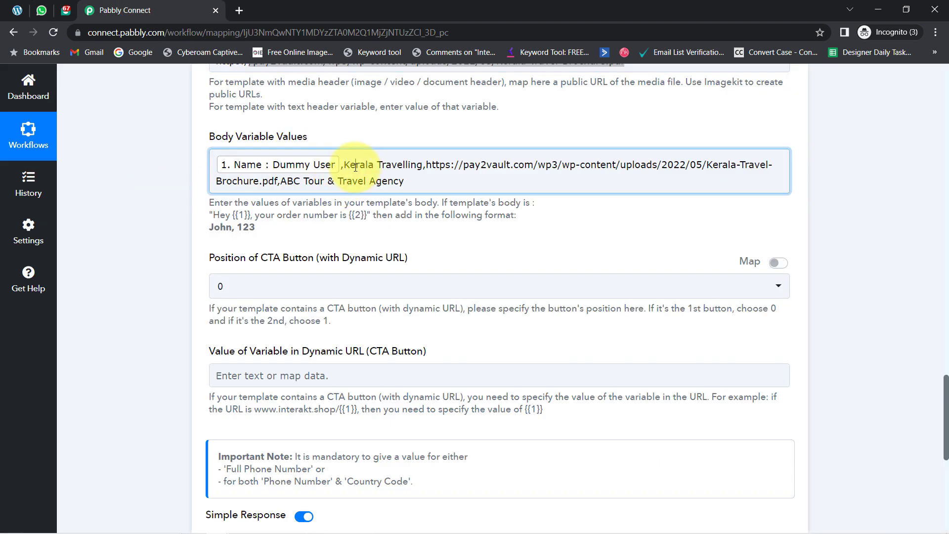
drag(355, 167, 425, 186)
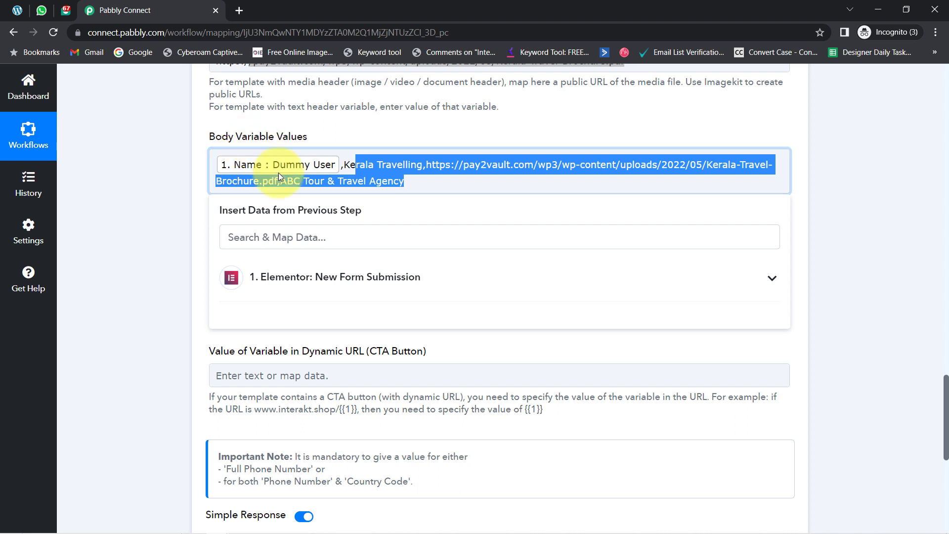
click(160, 174)
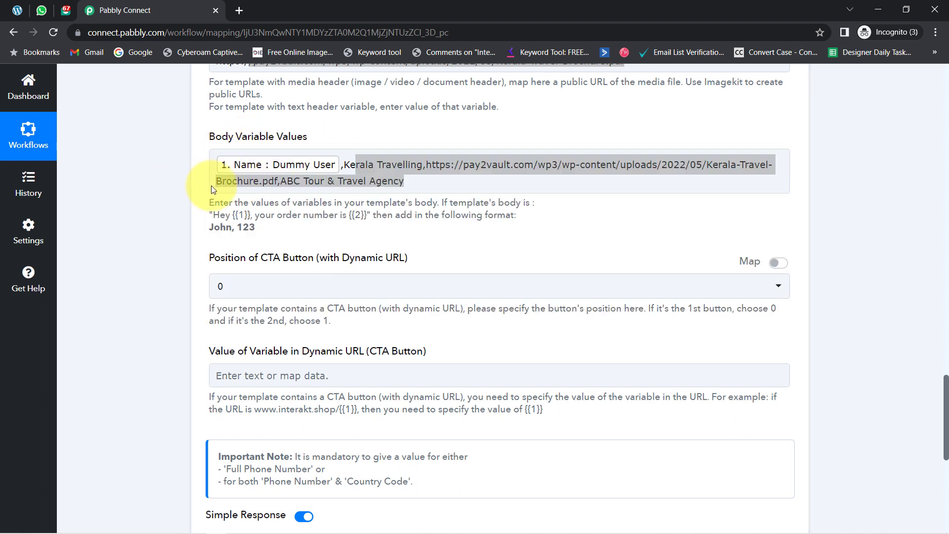
click(212, 190)
click(151, 174)
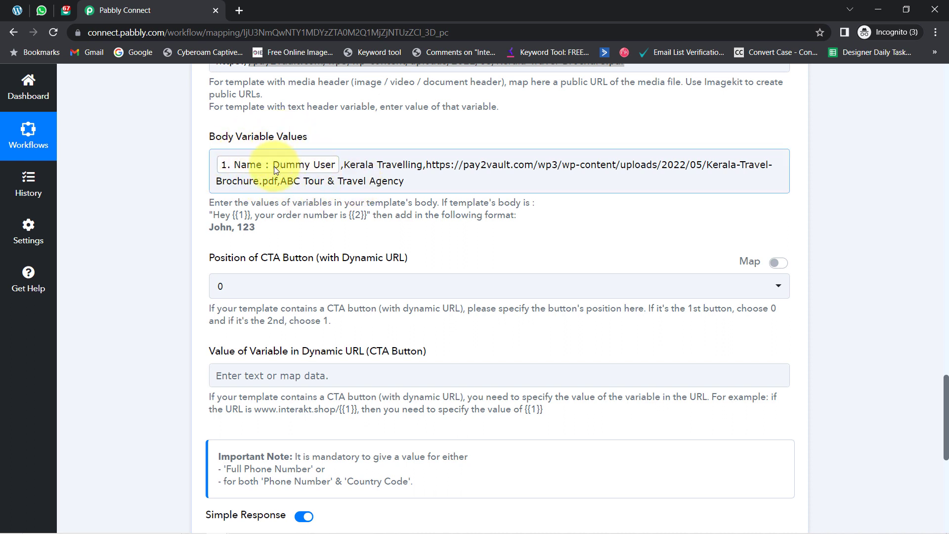
Switch to WhatsApp Web and delete the Pabbly Team - Interakt chat, confirming the deletion
click(37, 11)
click(921, 87)
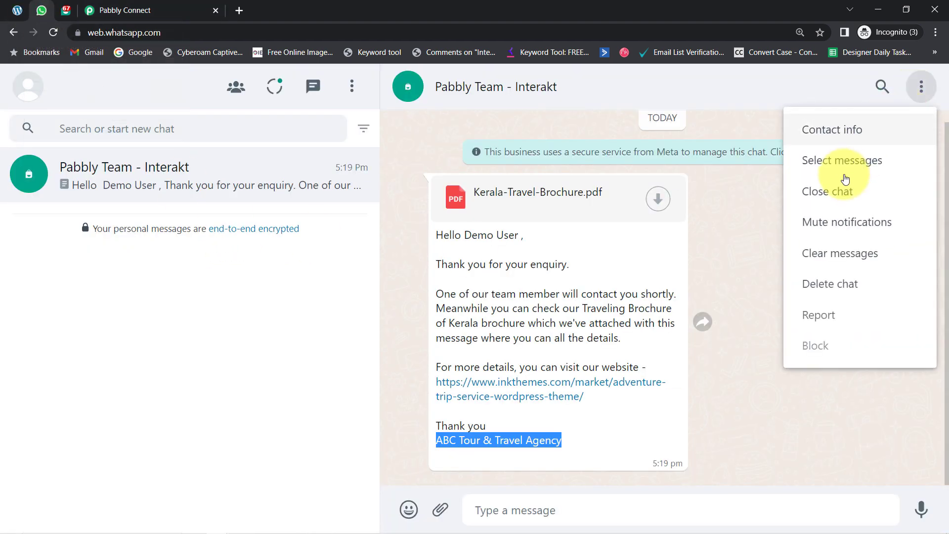
click(817, 286)
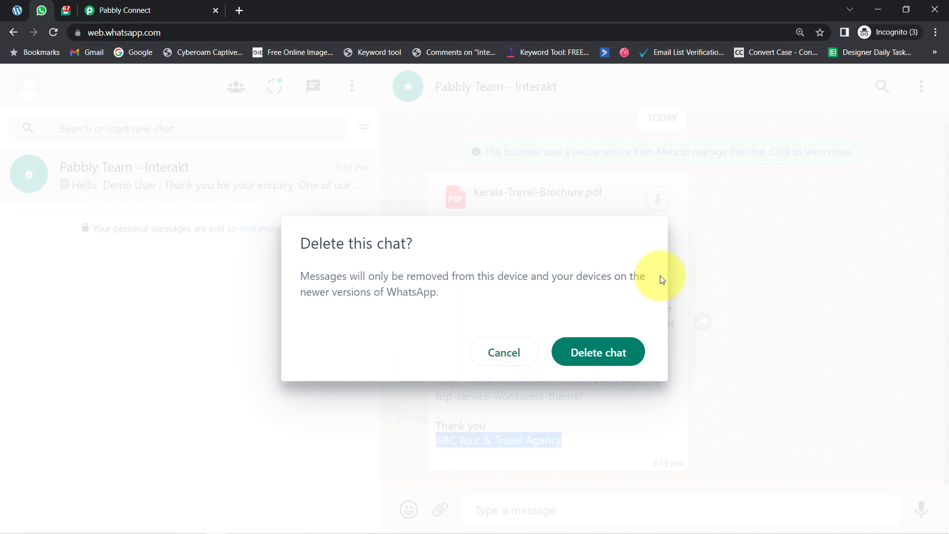
click(592, 349)
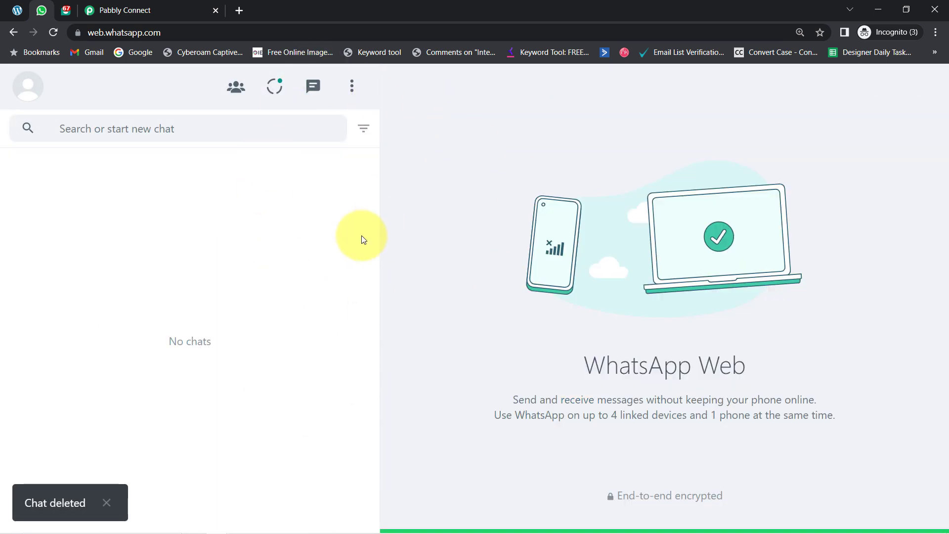
Switch to Pabbly Connect and edit the Interakt action's Full Phone Number, keeping the +91 country code before the recipient's number
click(104, 9)
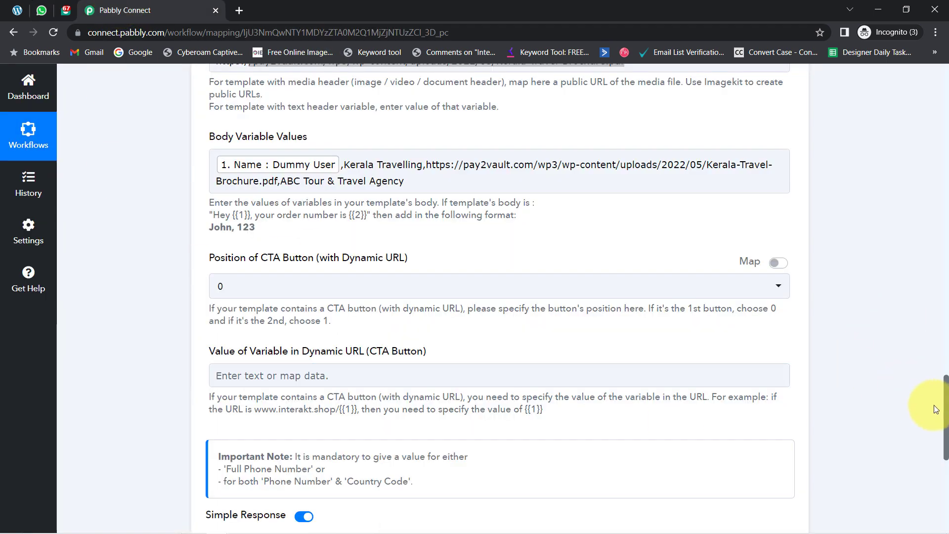
drag(945, 412, 945, 342)
click(426, 170)
key(BackSpace)
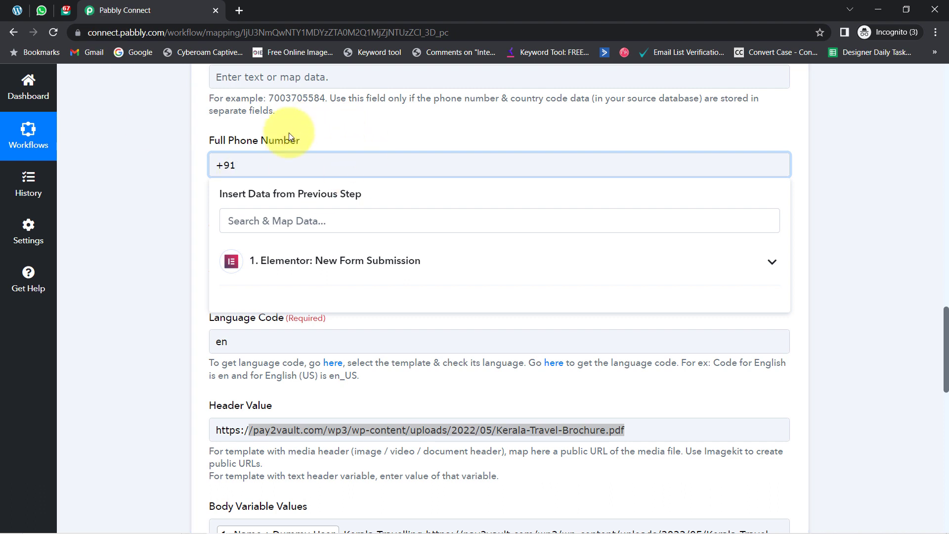
Save the Interakt action with a test request and review the response's template body values and Res2 Message
scroll(932, 461, down, 10)
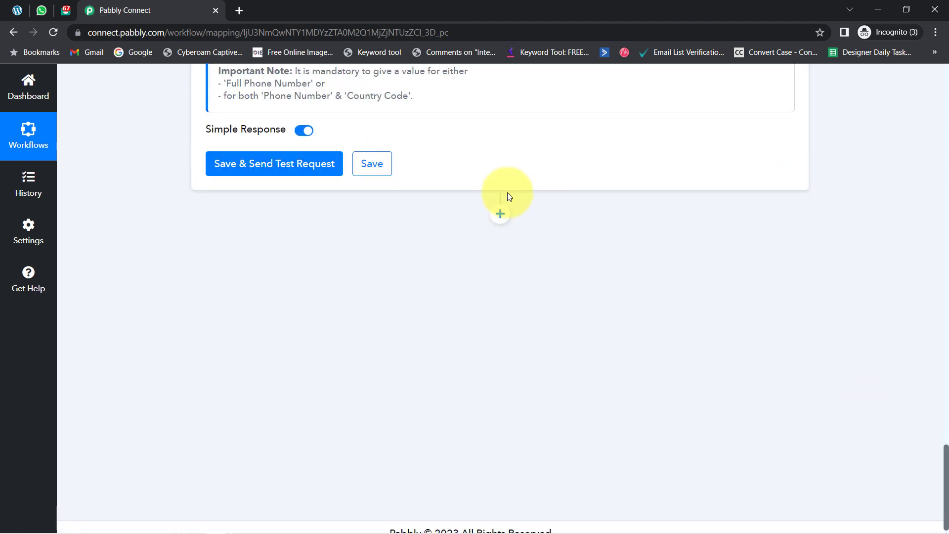
click(286, 170)
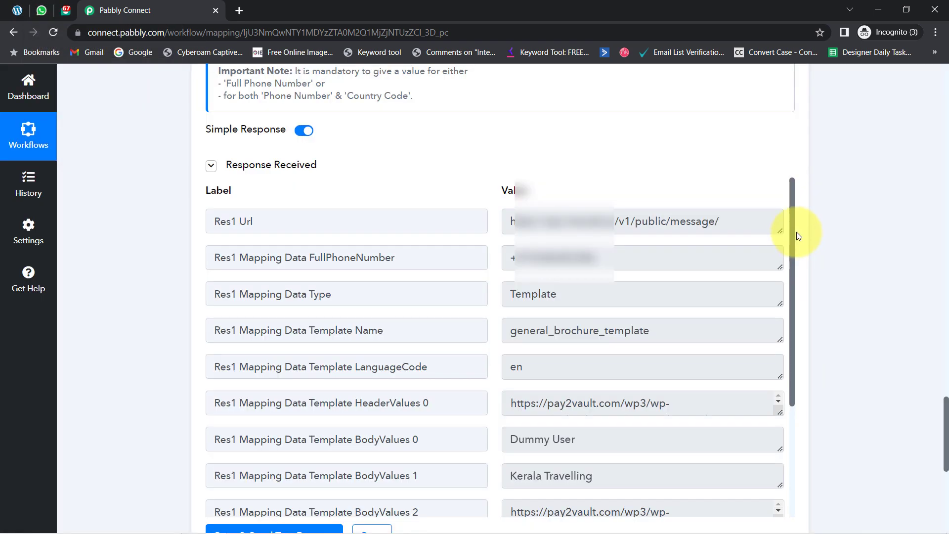
drag(793, 232, 787, 380)
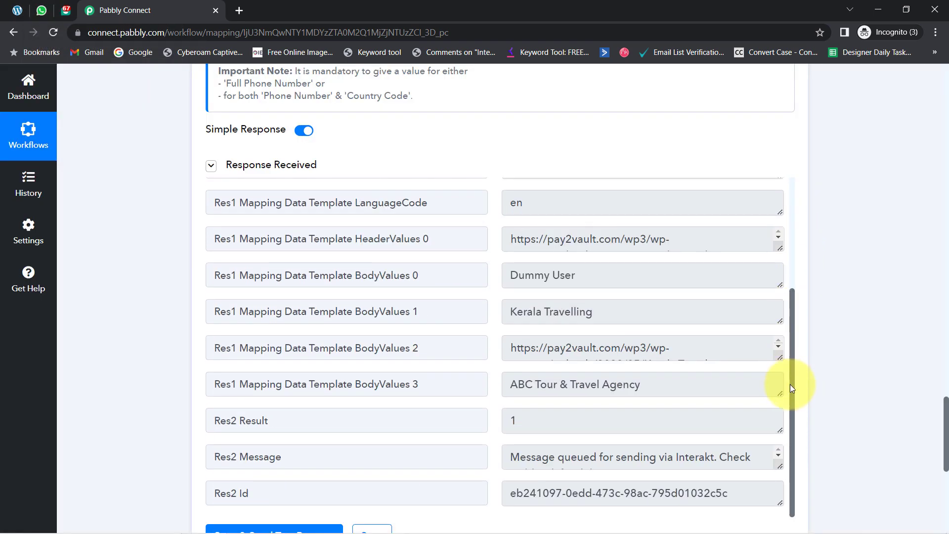
drag(946, 428, 946, 445)
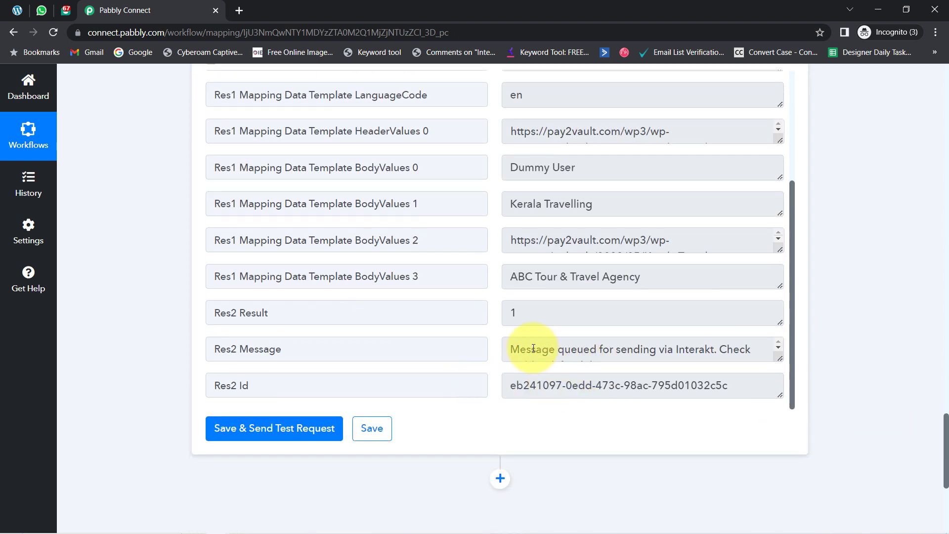
drag(531, 350, 667, 351)
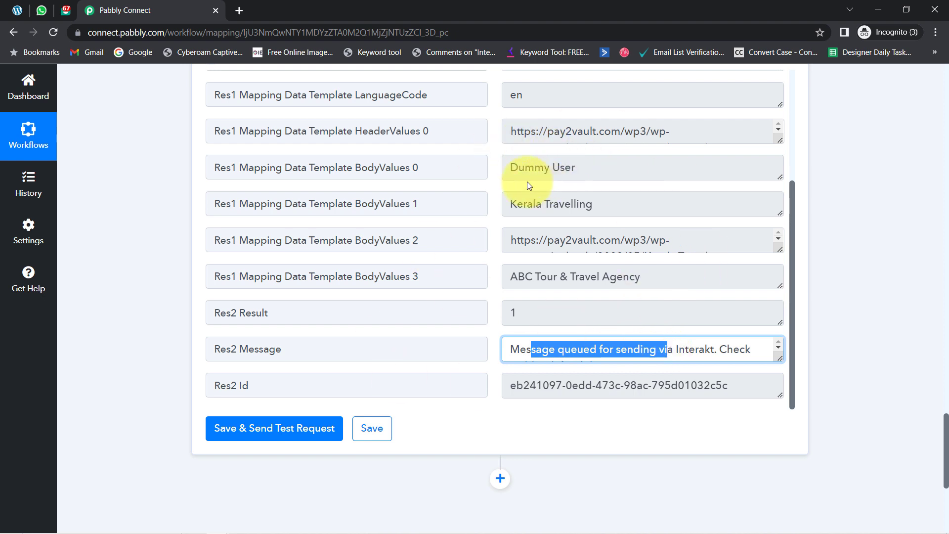
Switch to WhatsApp Web, reload it and open the new Pabbly Team - Interakt chat
click(42, 10)
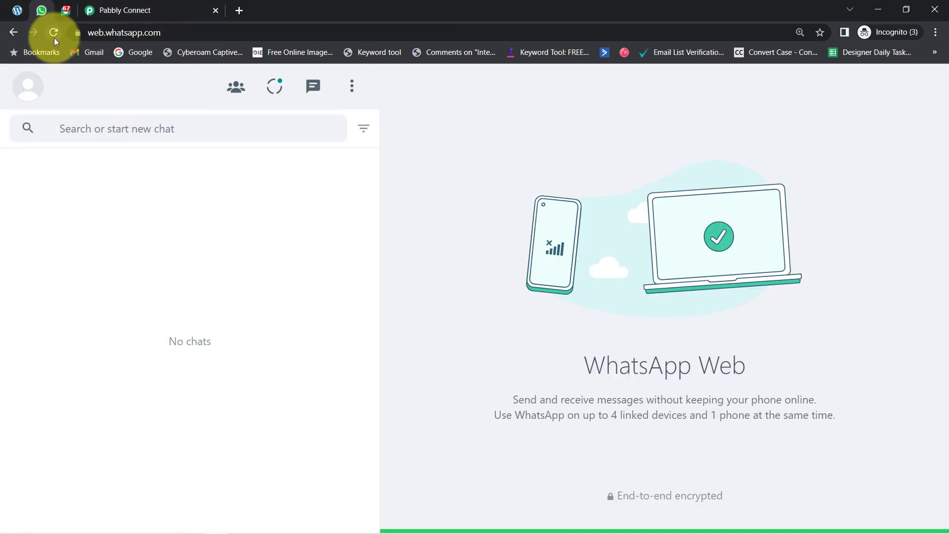
click(54, 38)
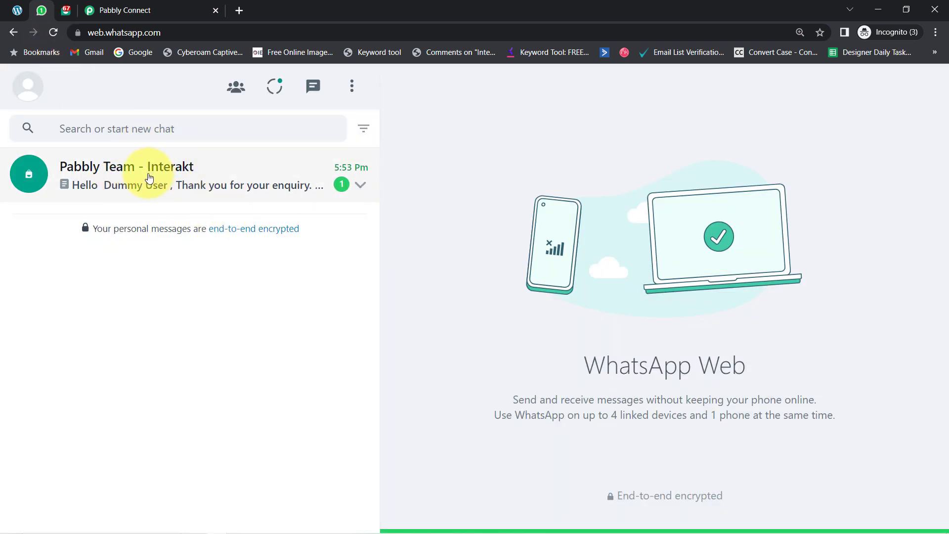
click(178, 174)
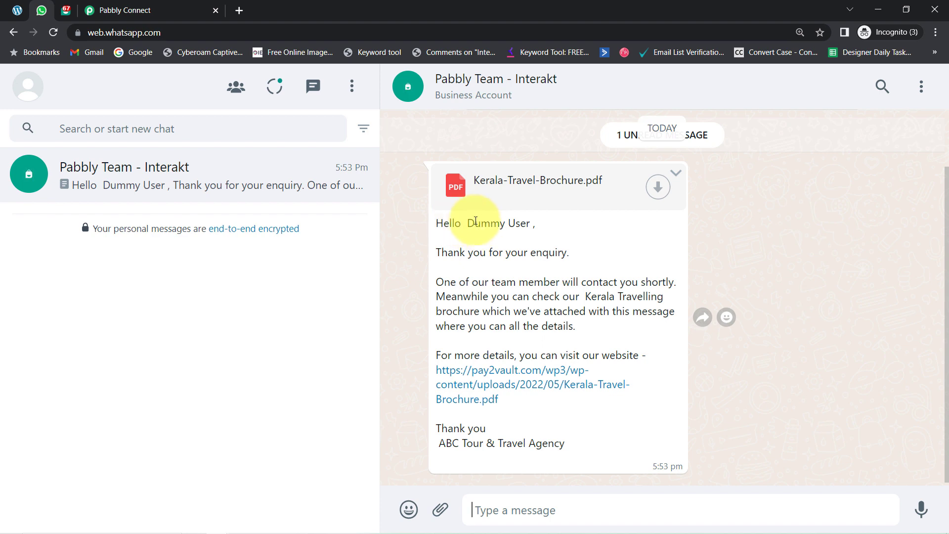
Check the received message's greeting name, brochure title, website link and agency signature, and revisit the Elementor enquiry form
drag(458, 224, 527, 225)
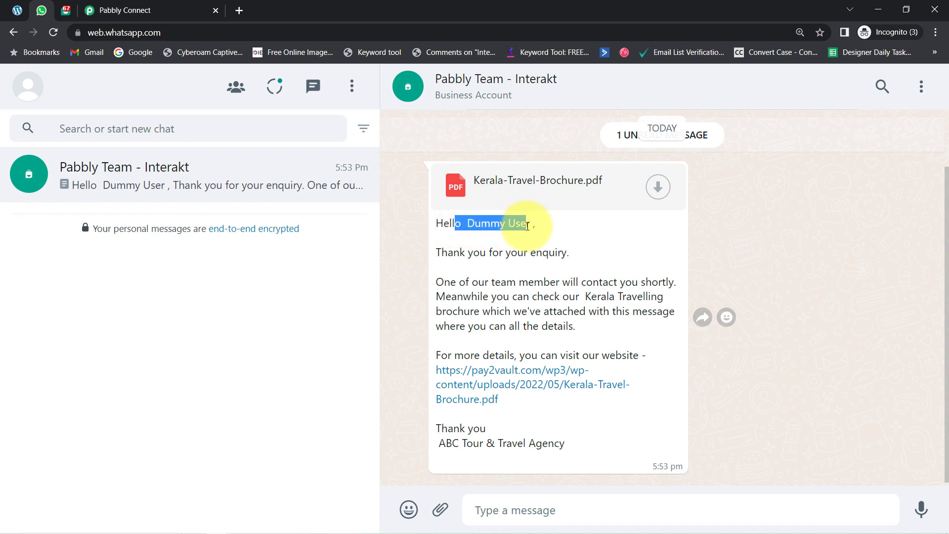
drag(468, 253, 570, 253)
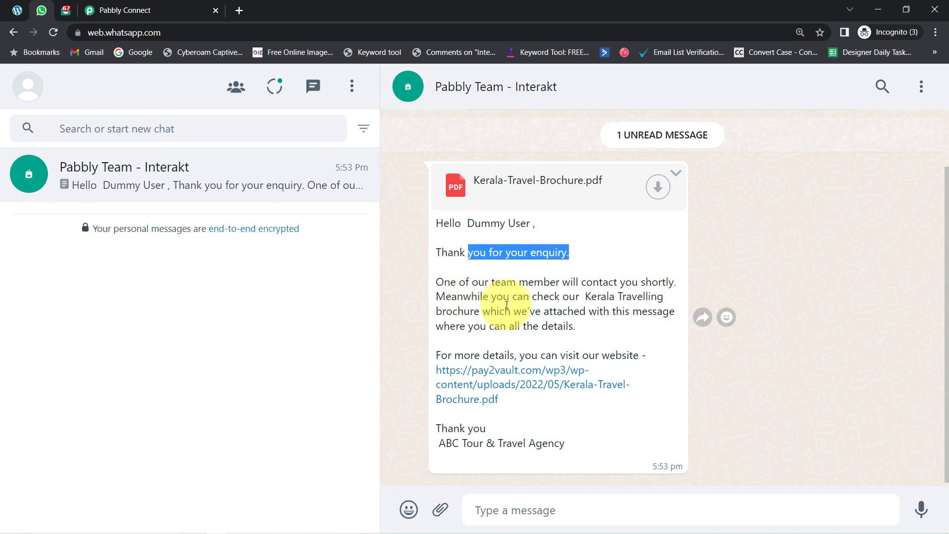
drag(584, 296, 665, 298)
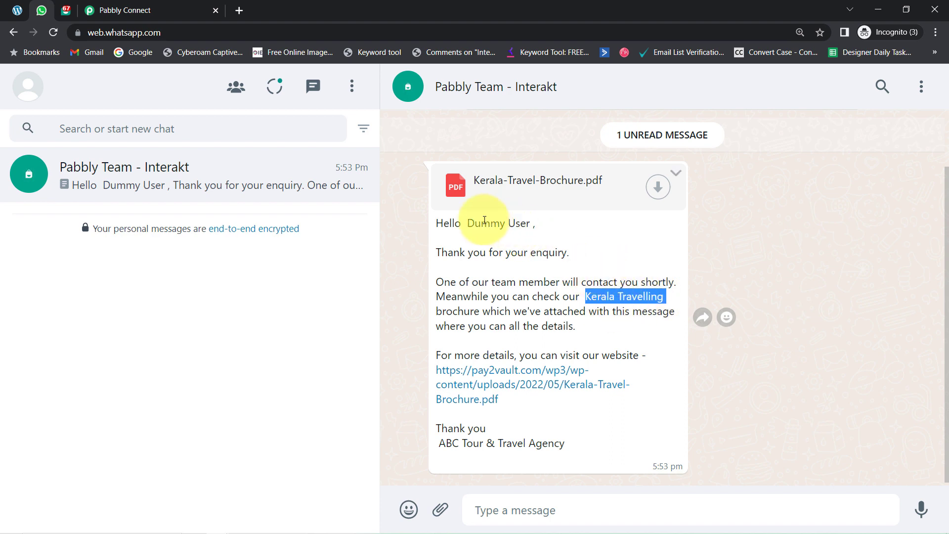
drag(465, 223, 559, 228)
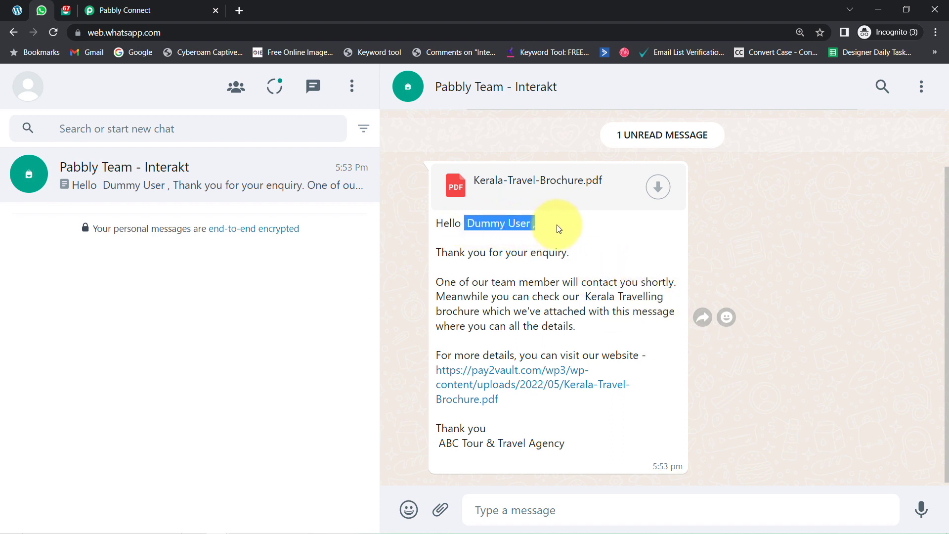
drag(435, 372, 509, 400)
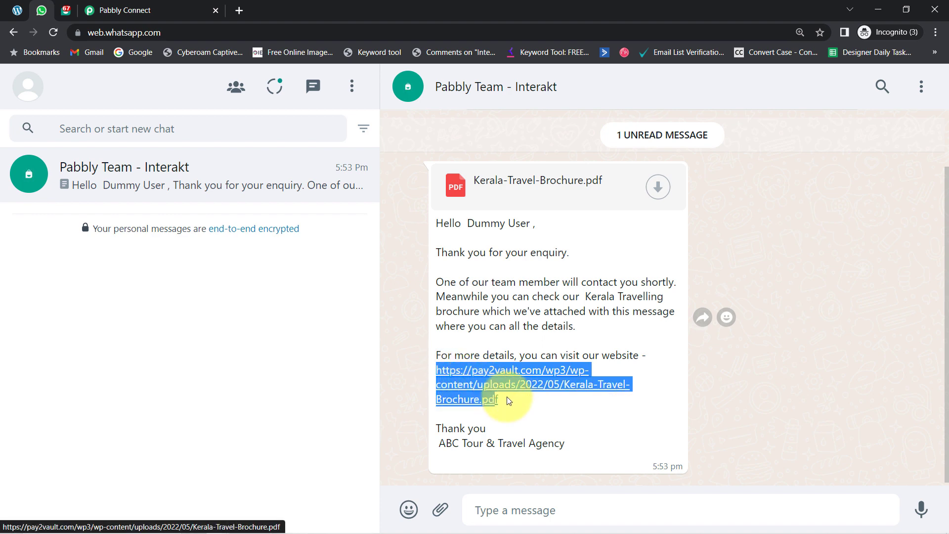
click(451, 447)
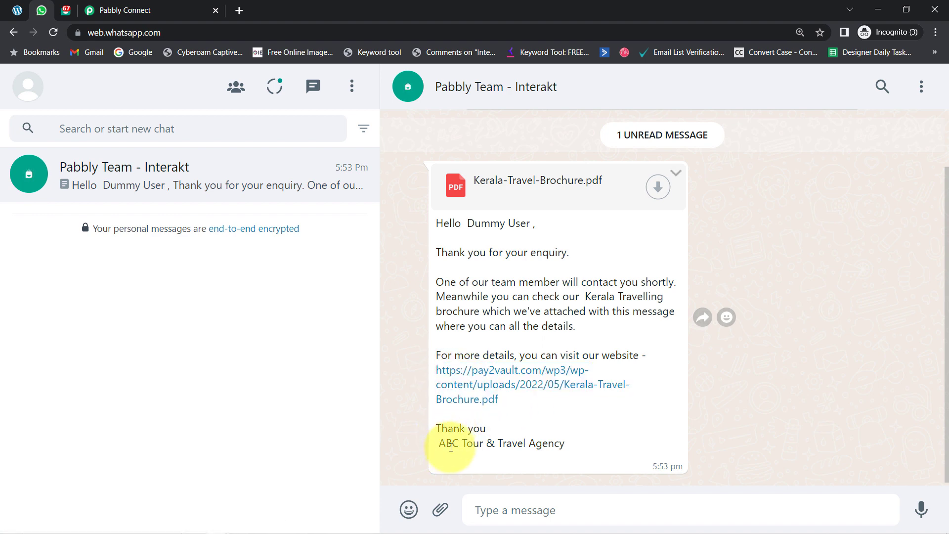
mouse_move(438, 445)
mouse_down()
mouse_move(508, 442)
mouse_move(571, 456)
mouse_up()
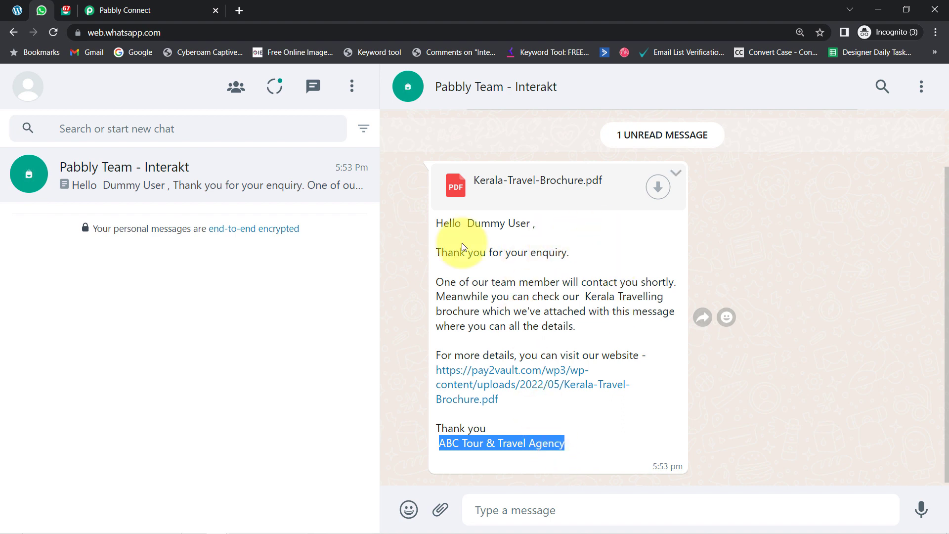
click(15, 9)
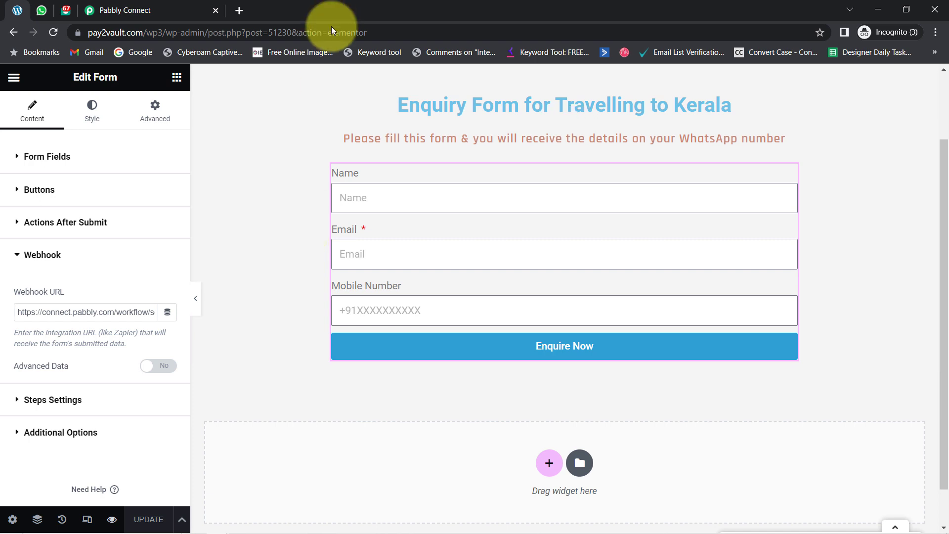
click(41, 11)
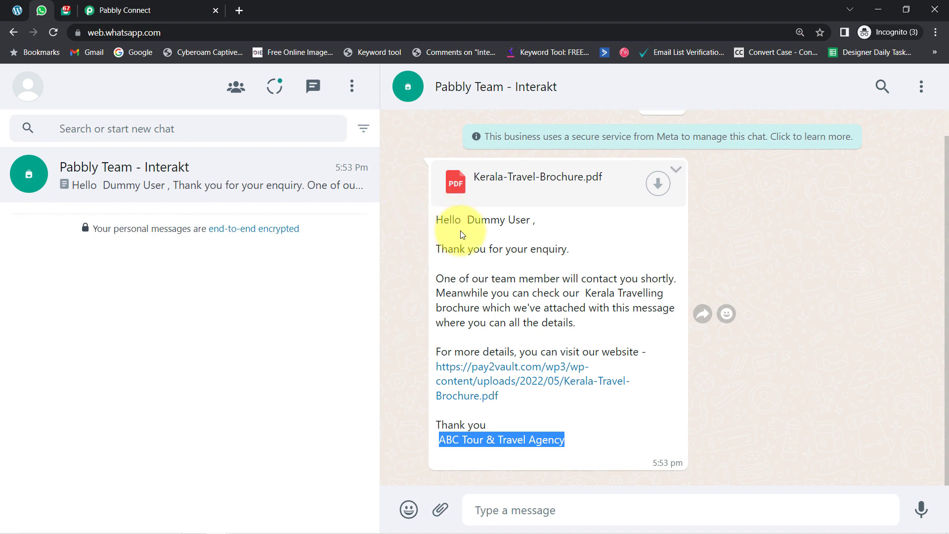
Switch to Pabbly Connect and collapse the Elementor trigger and the Interakt action in the workflow
click(148, 8)
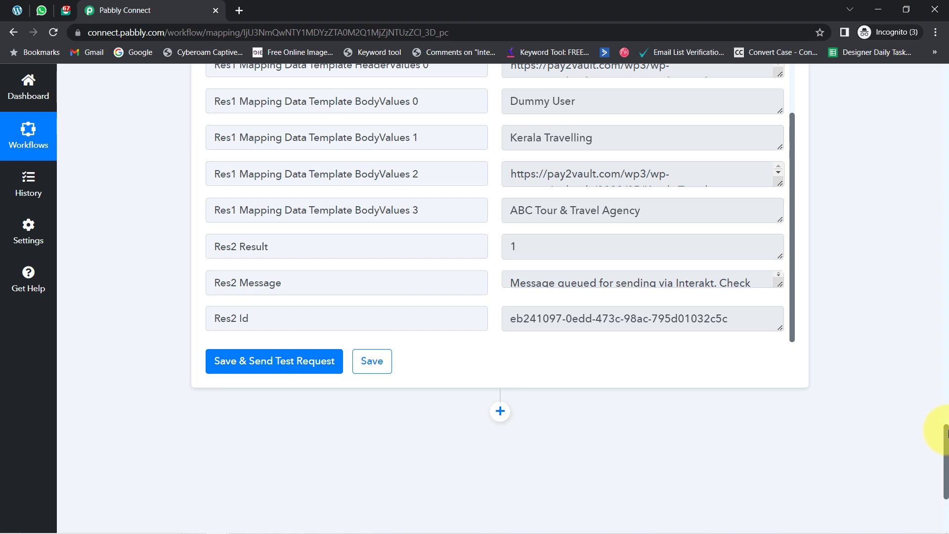
drag(945, 432, 932, 38)
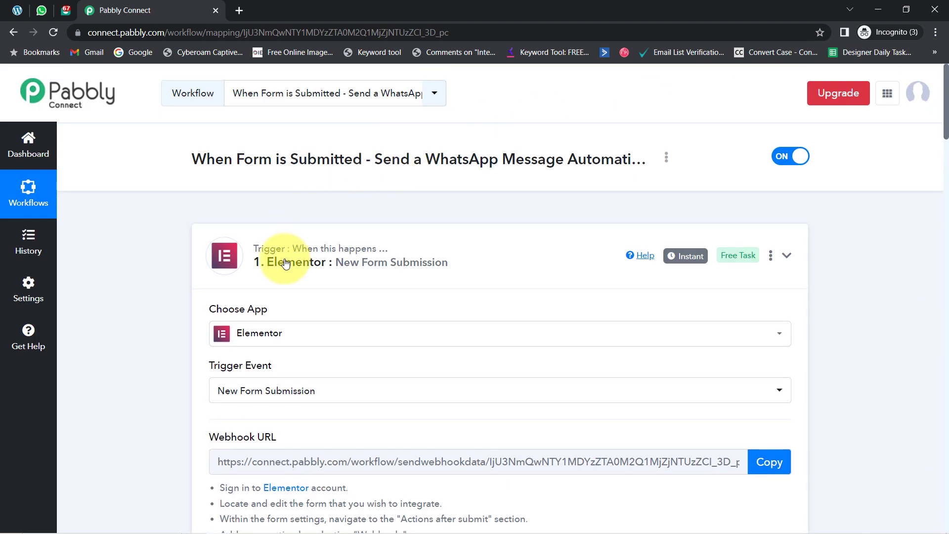
click(285, 263)
click(265, 378)
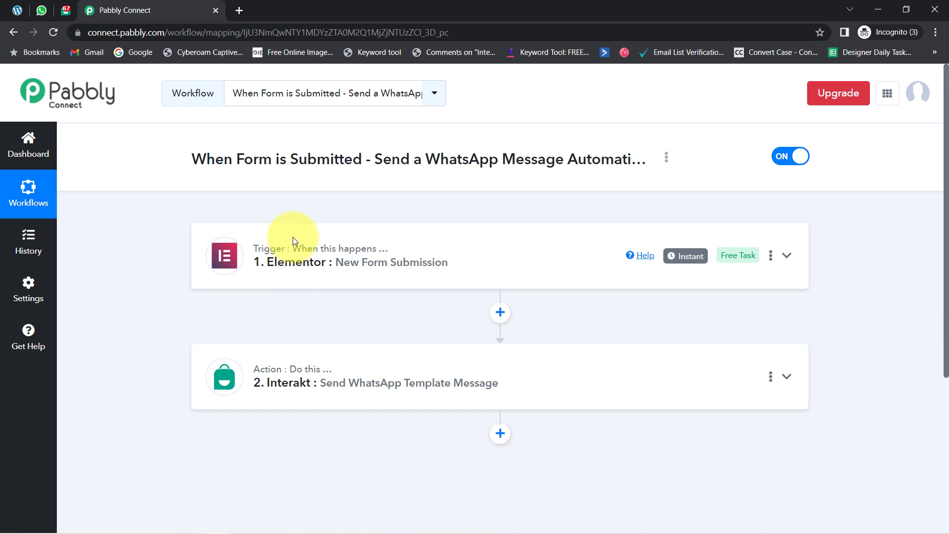
Open the workflow's Share Workflow dialog, copy its share link and close the dialog
click(666, 157)
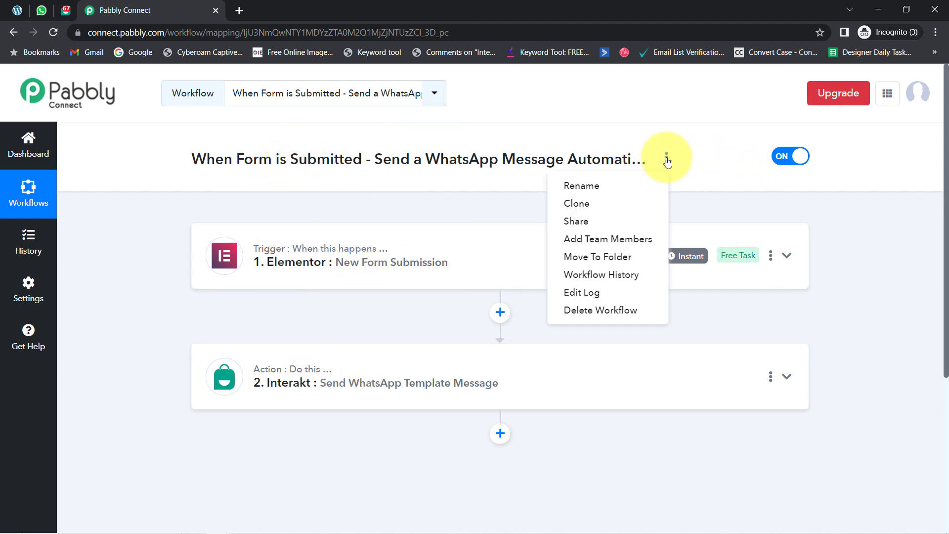
click(569, 220)
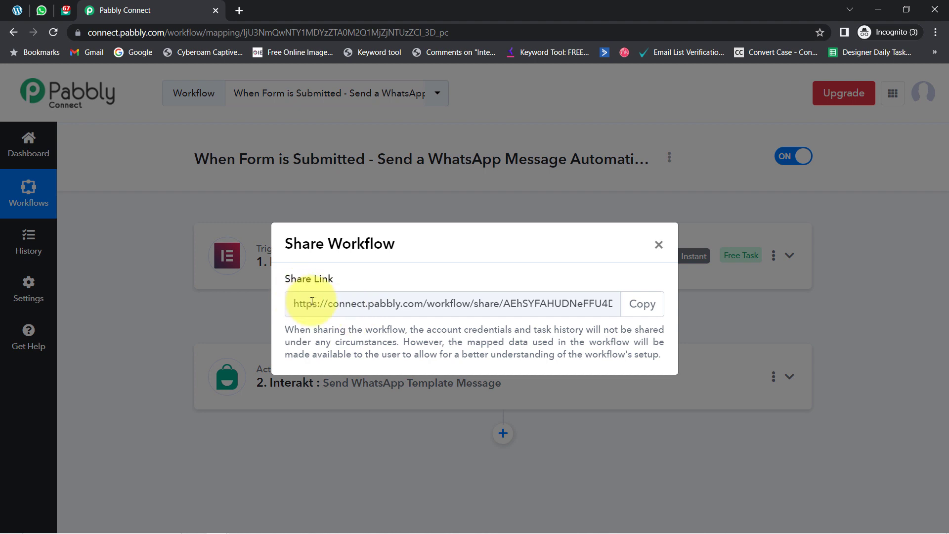
drag(324, 304, 502, 304)
double_click(371, 243)
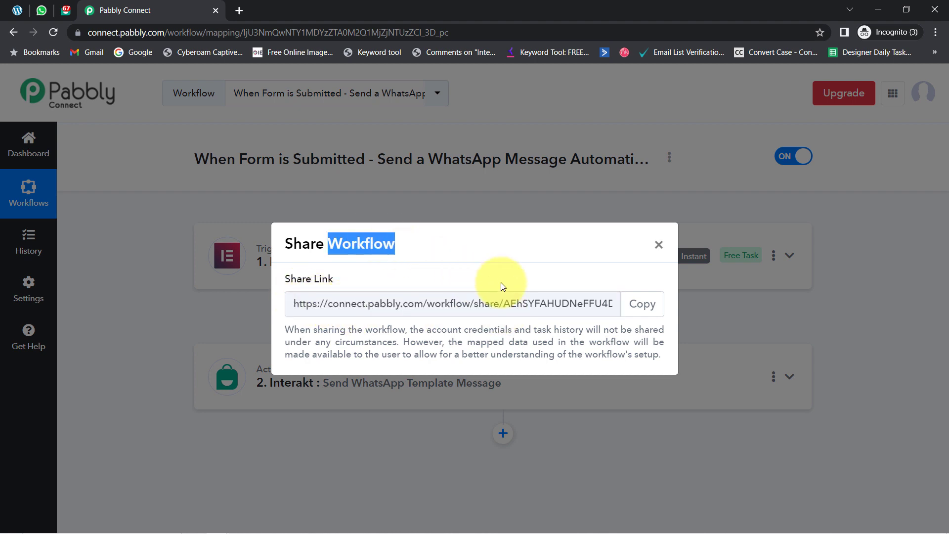
click(642, 304)
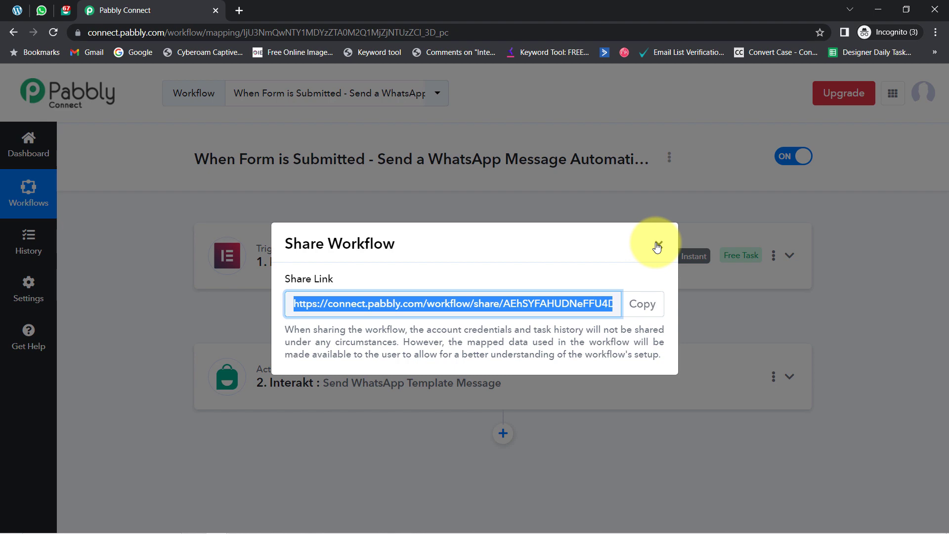
click(656, 245)
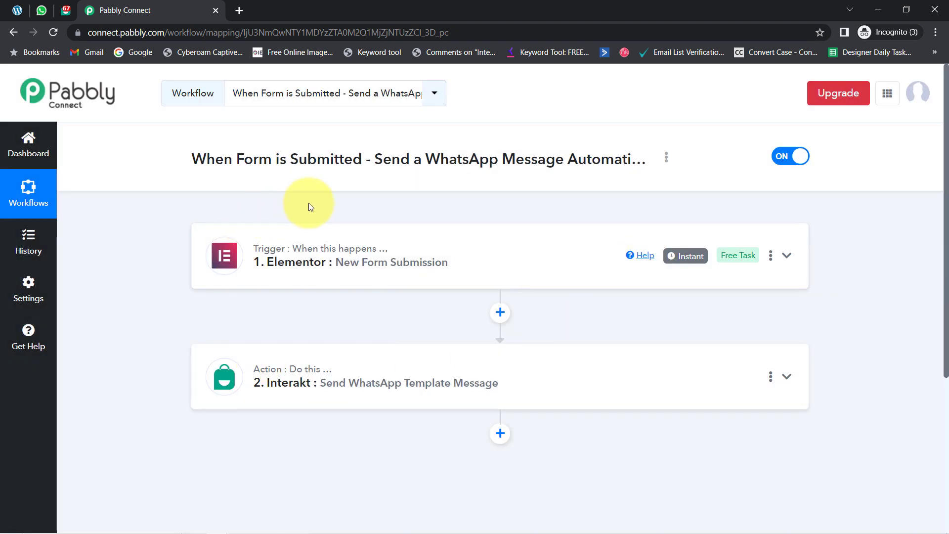